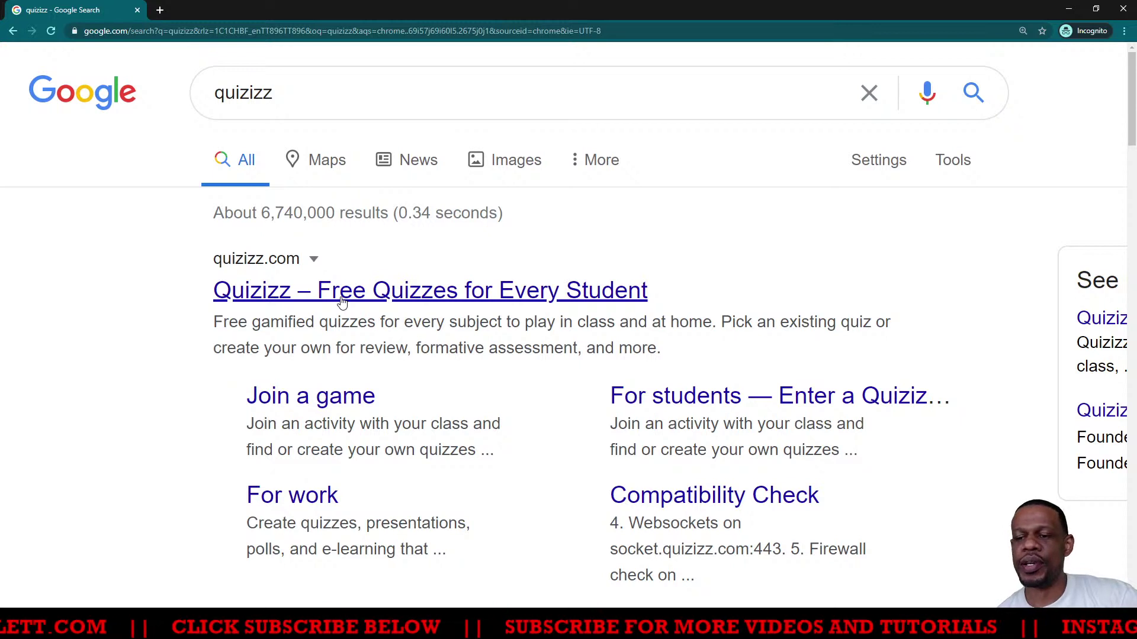
Open the 'Quizizz – Free Quizzes for Every Student' result from Google Search
click(336, 299)
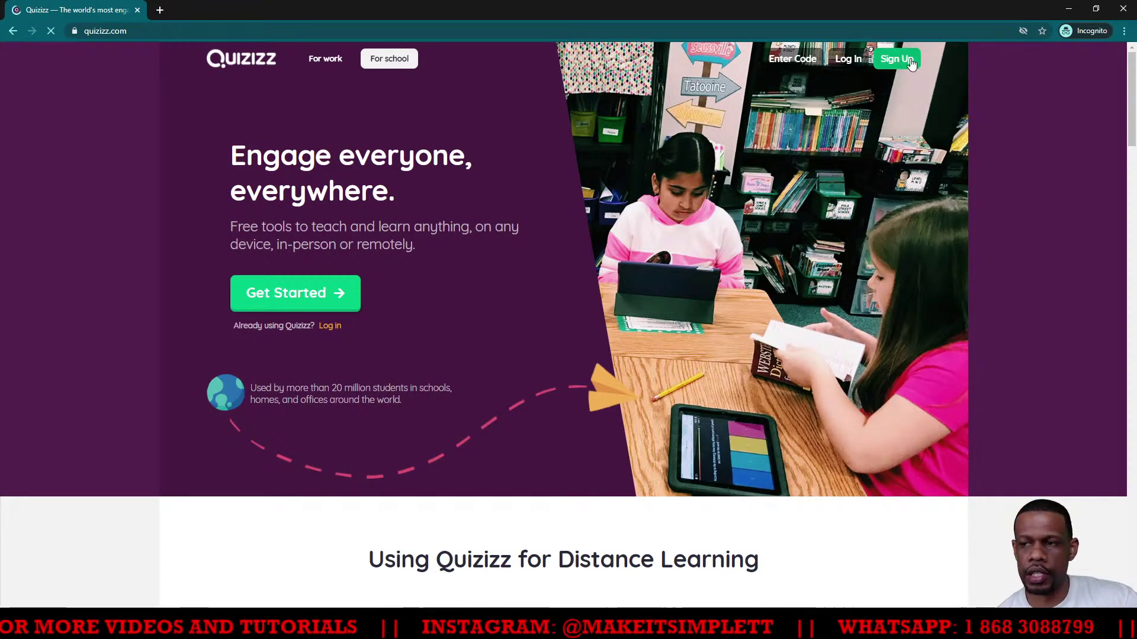
Go to the 'Welcome to Quizizz' sign-up page and zoom it in
click(293, 300)
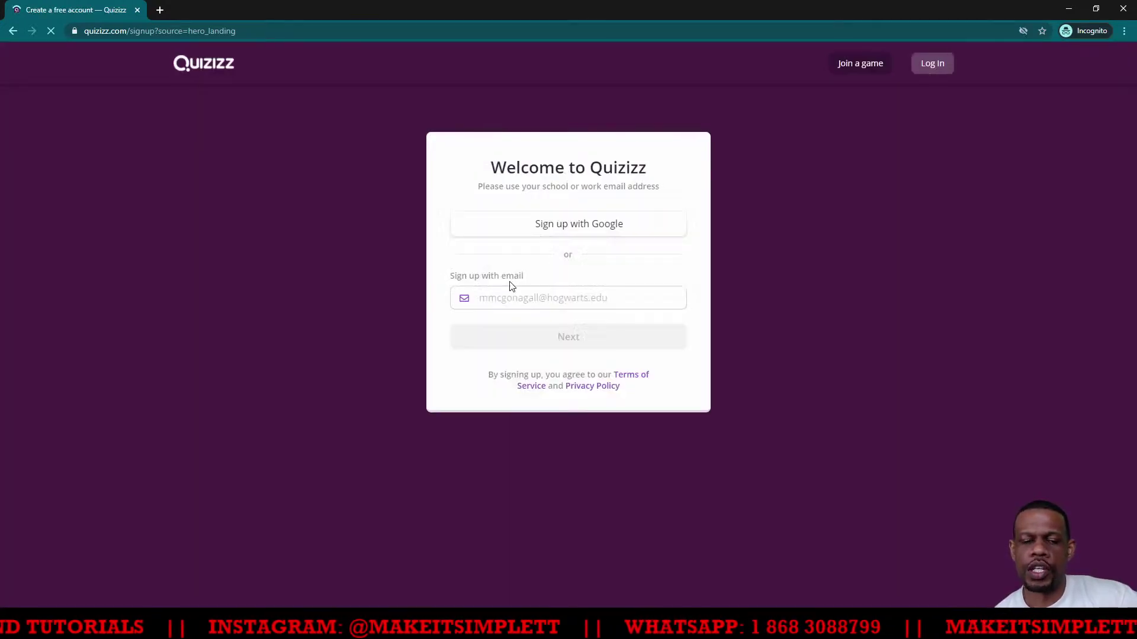
key(ctrl+plus)
key(ctrl+plus)
key(ctrl+plus)
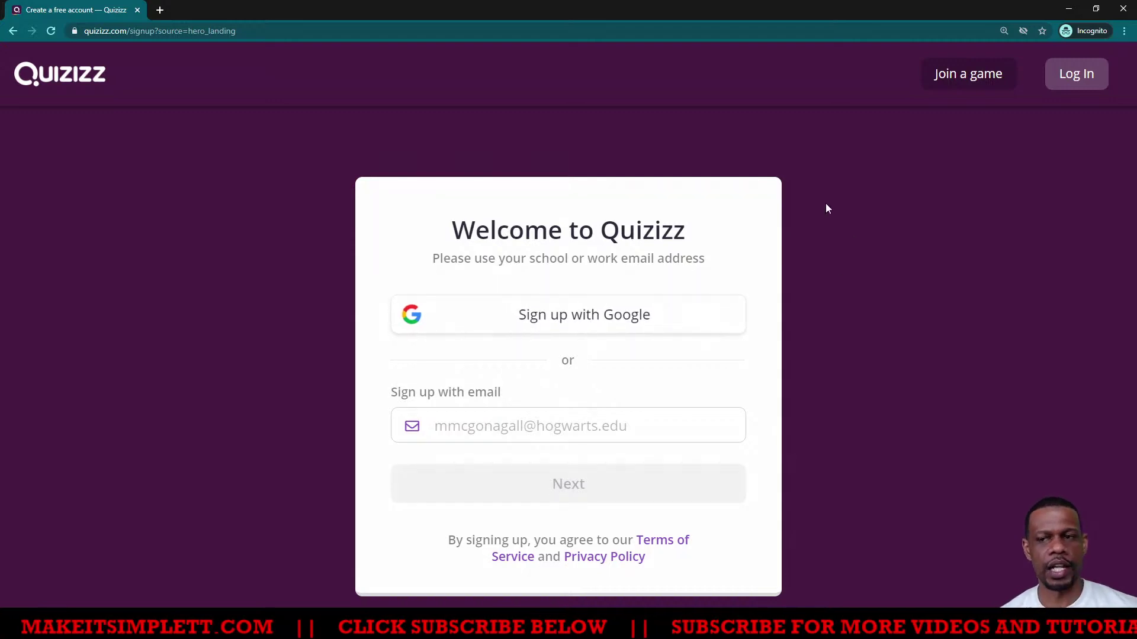
Close the private window and go from the 'test' report to the enlarged teacher Explore page
click(1123, 8)
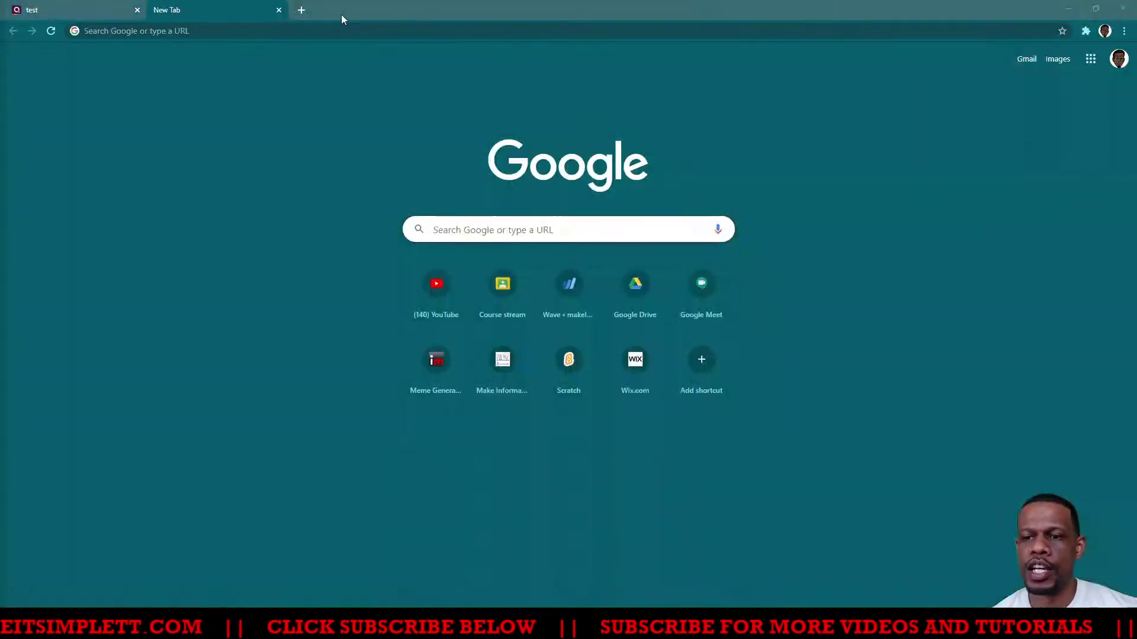
click(36, 10)
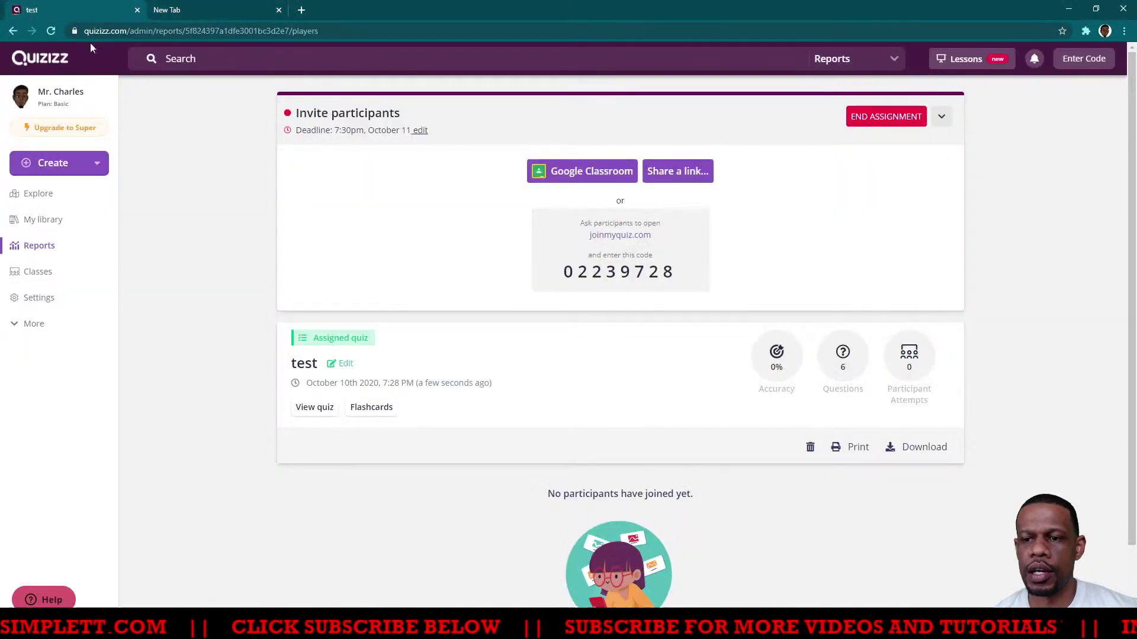
click(37, 61)
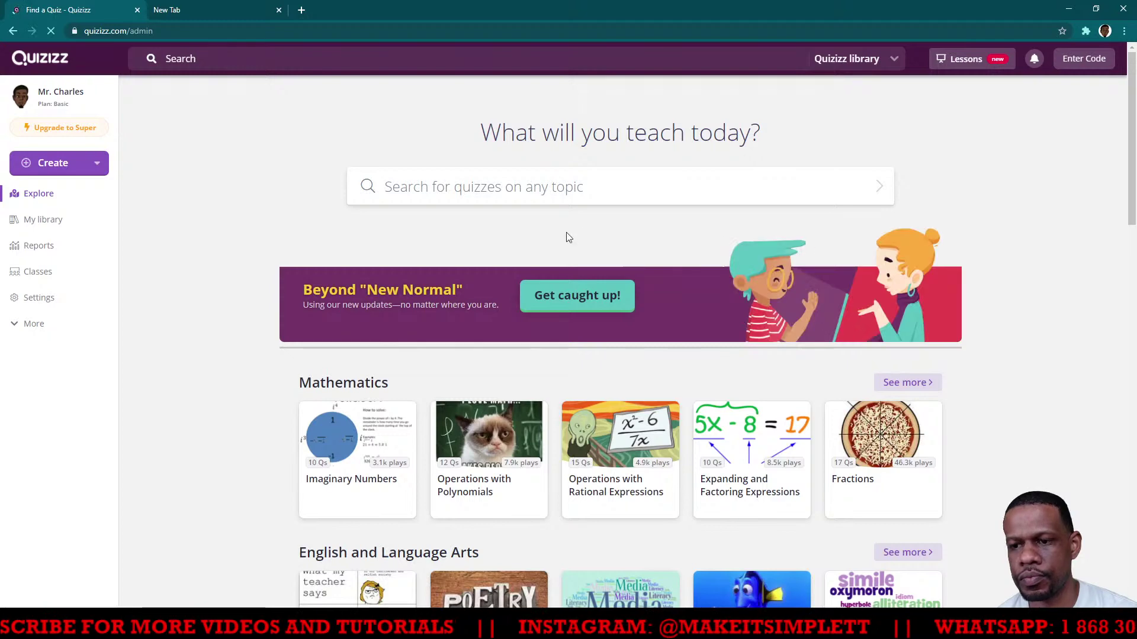
key(ctrl+plus)
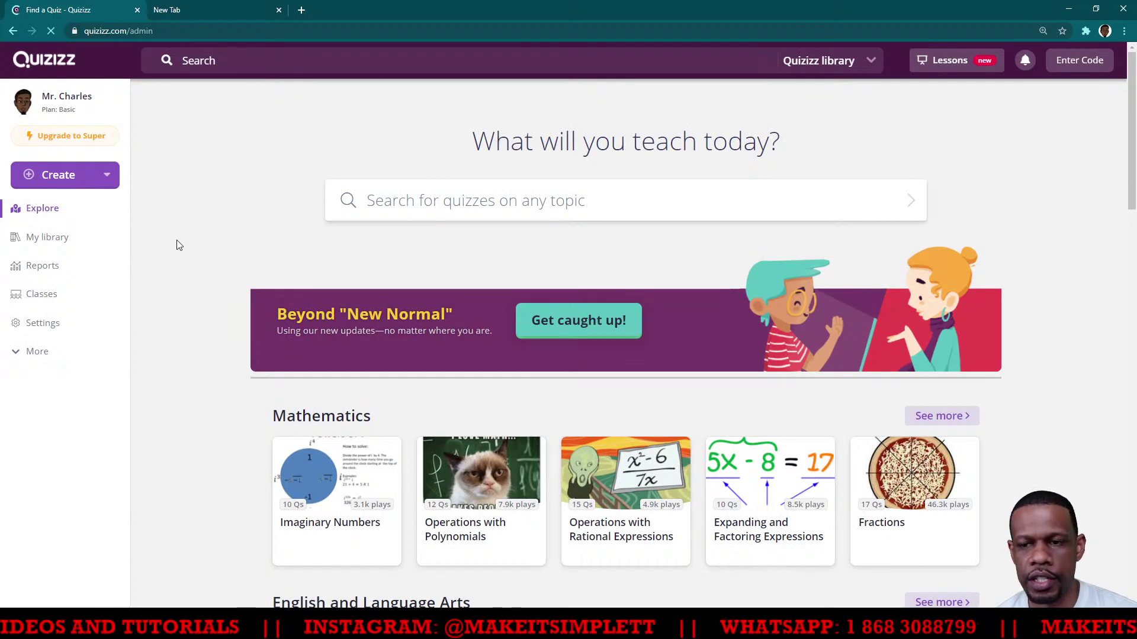
key(ctrl+plus)
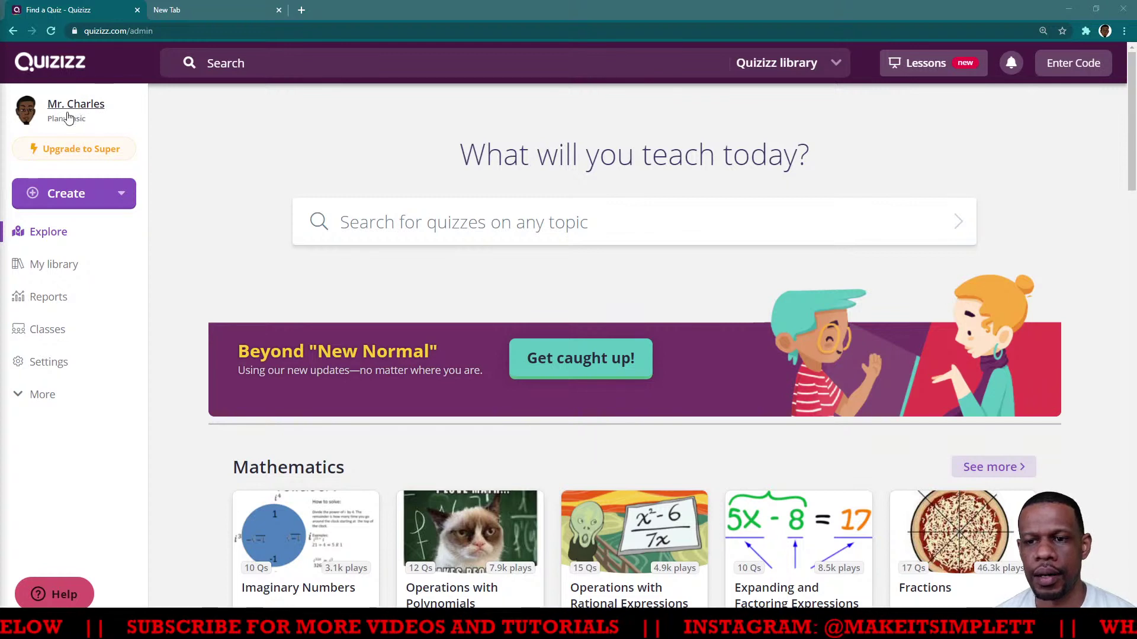
click(89, 156)
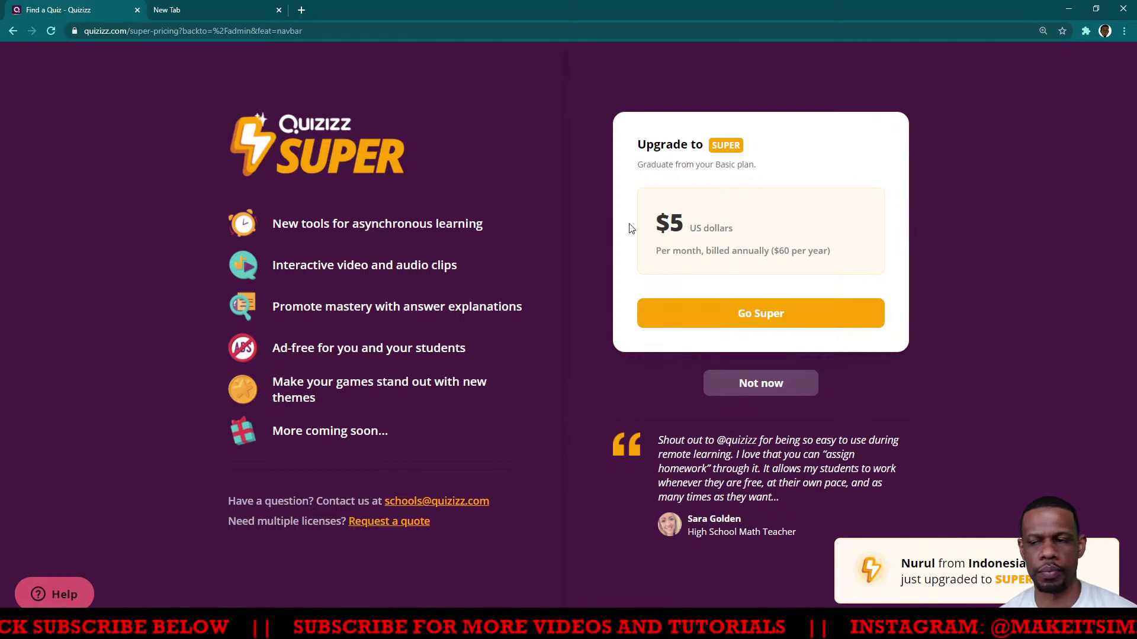
click(12, 30)
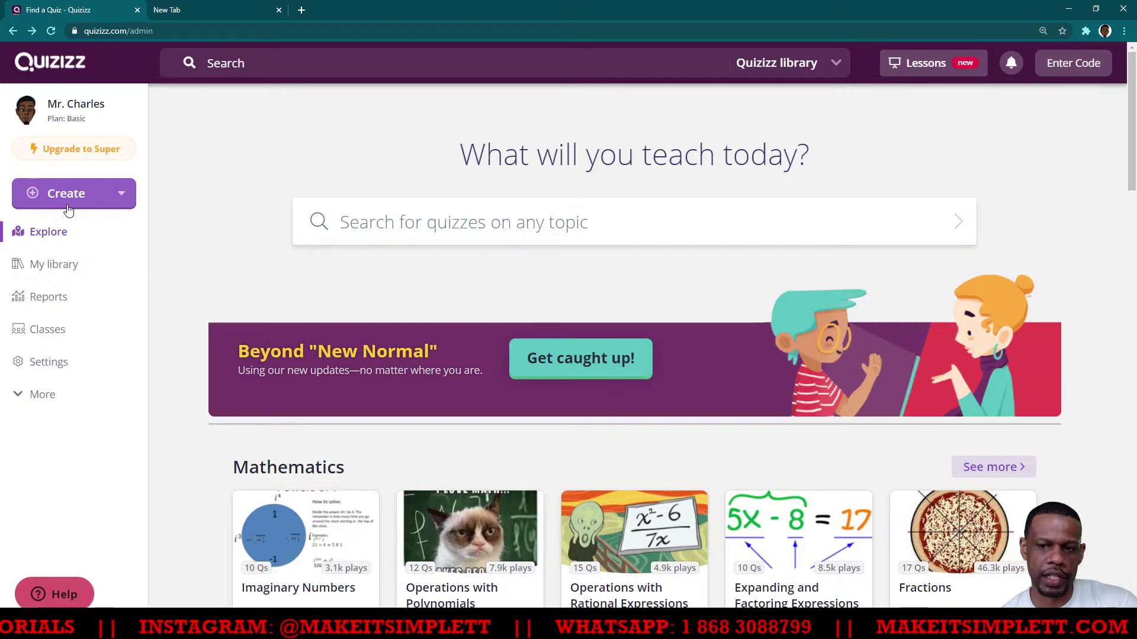
Show the 'Welcome to Classes on Quizizz' page from the sidebar, zoomed in
click(46, 338)
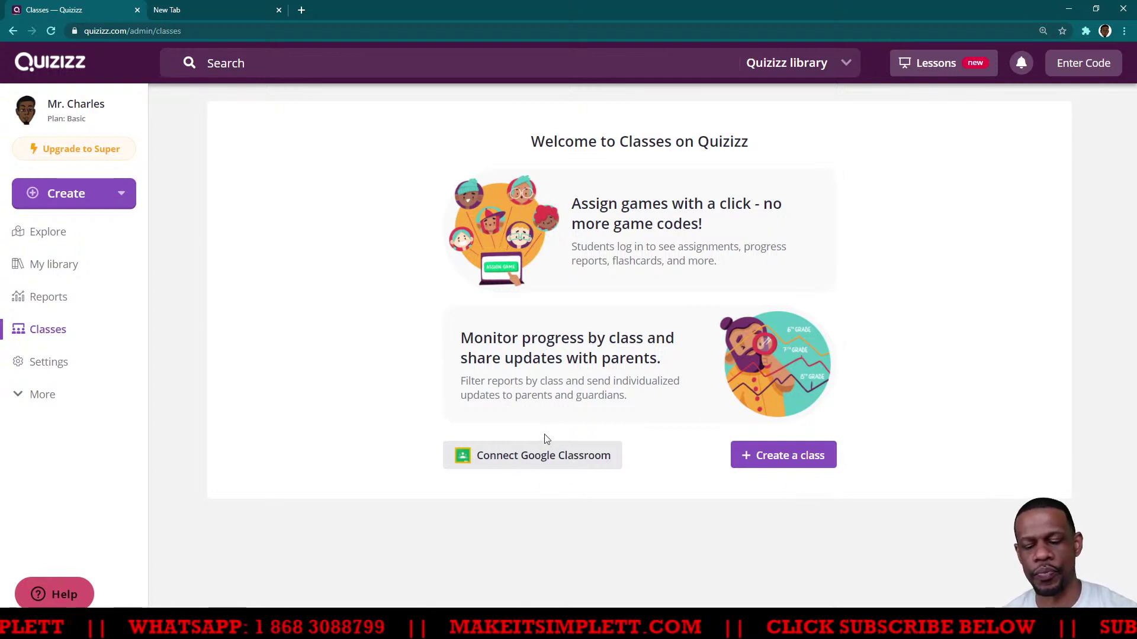
key(ctrl+plus)
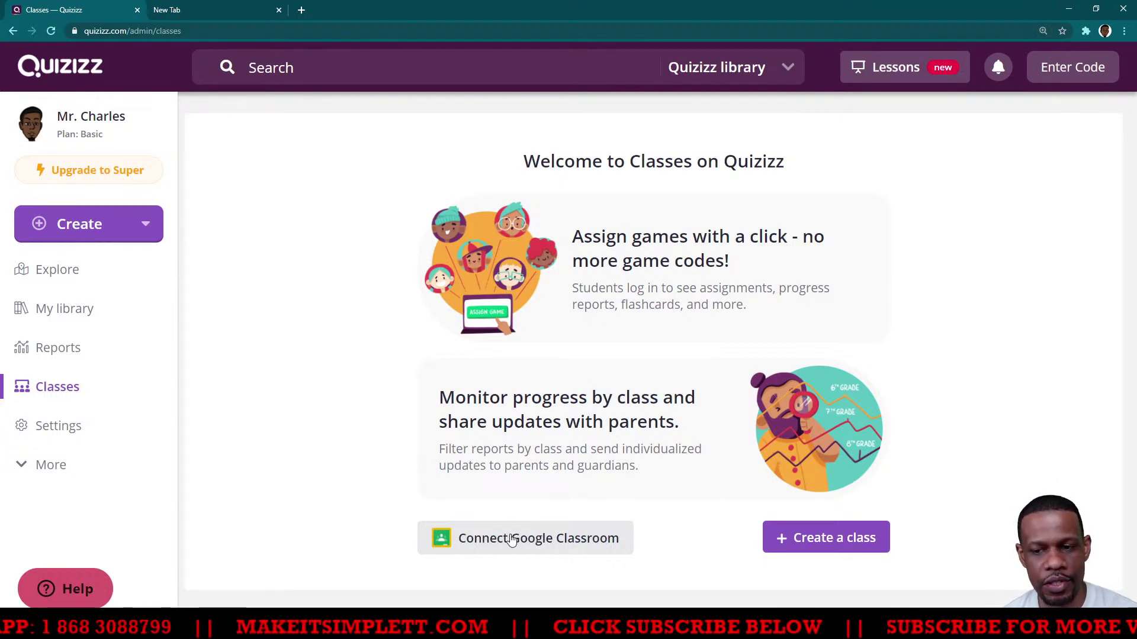
Connect Google Classroom using the teacher's Google account and allow Quizizz access
click(512, 539)
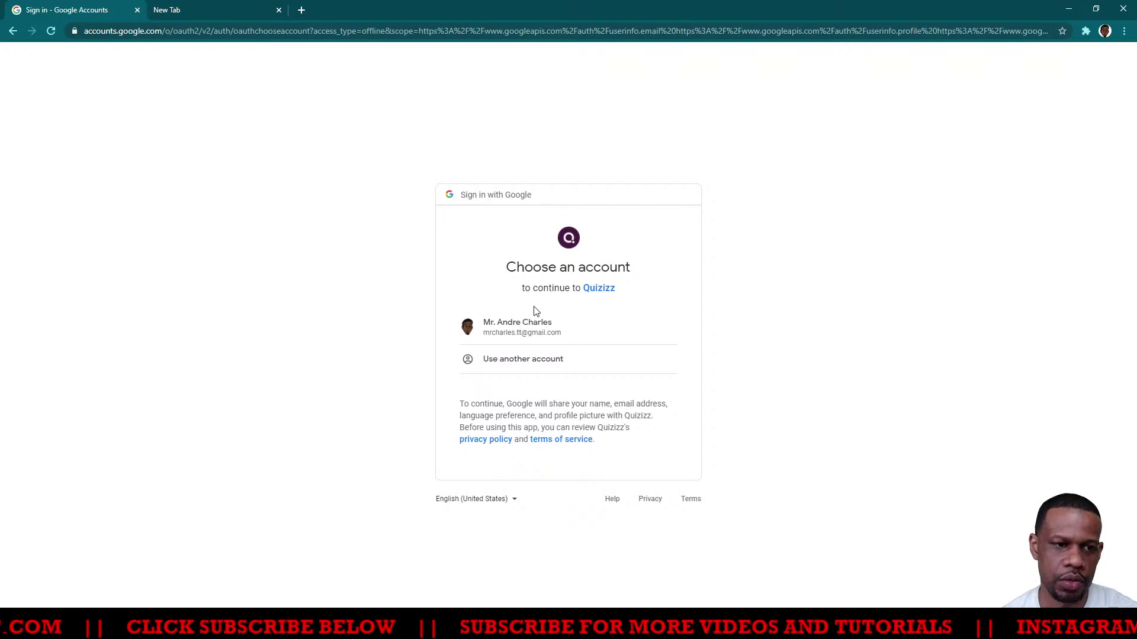
click(515, 326)
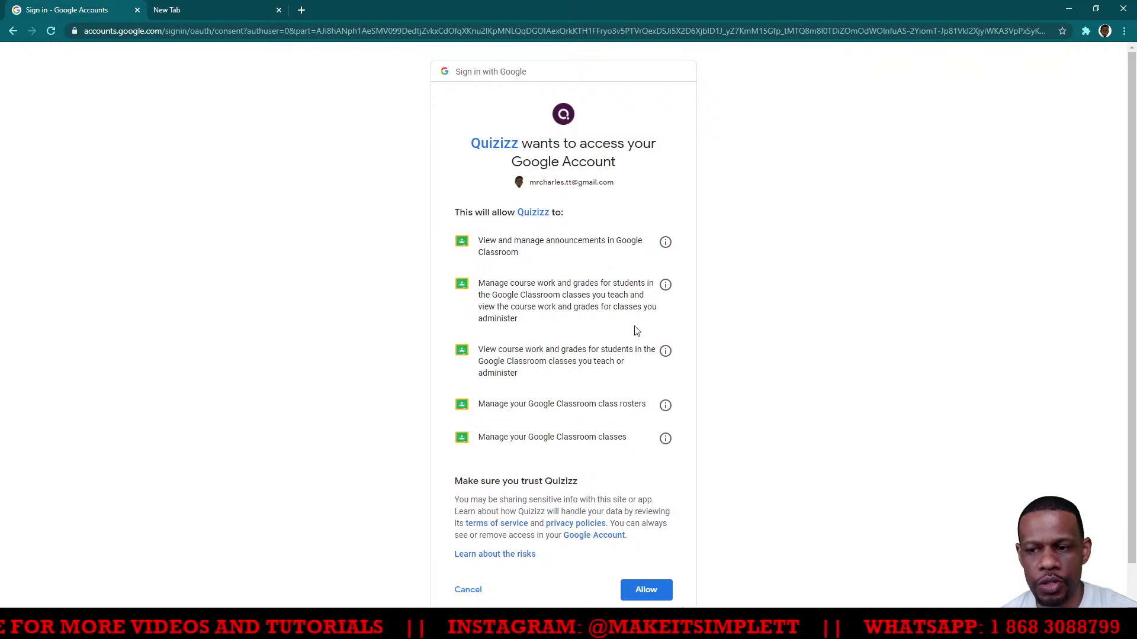
click(646, 589)
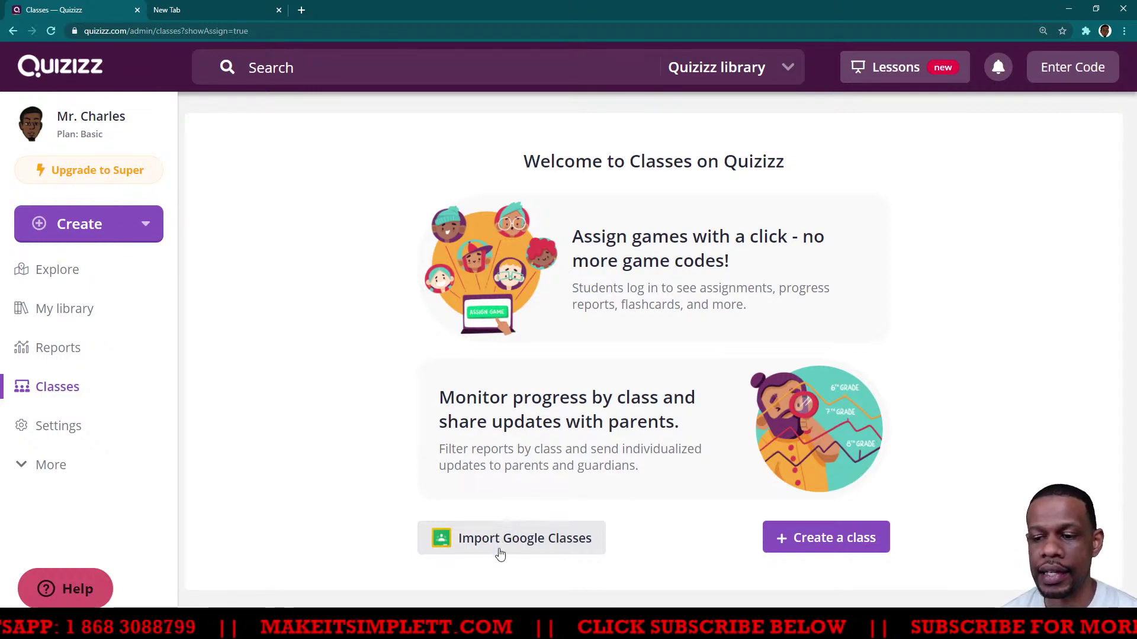
Deselect all Google classes, choose only Test TTT Live, and import it
click(500, 549)
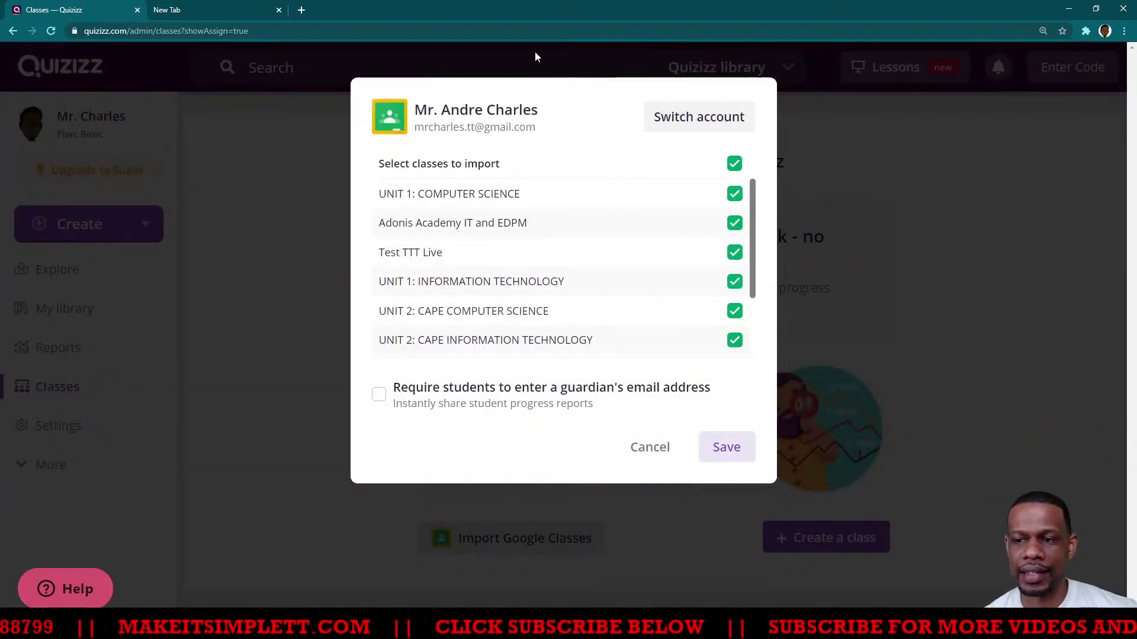
scroll(630, 203, down, 3)
scroll(636, 204, up, 3)
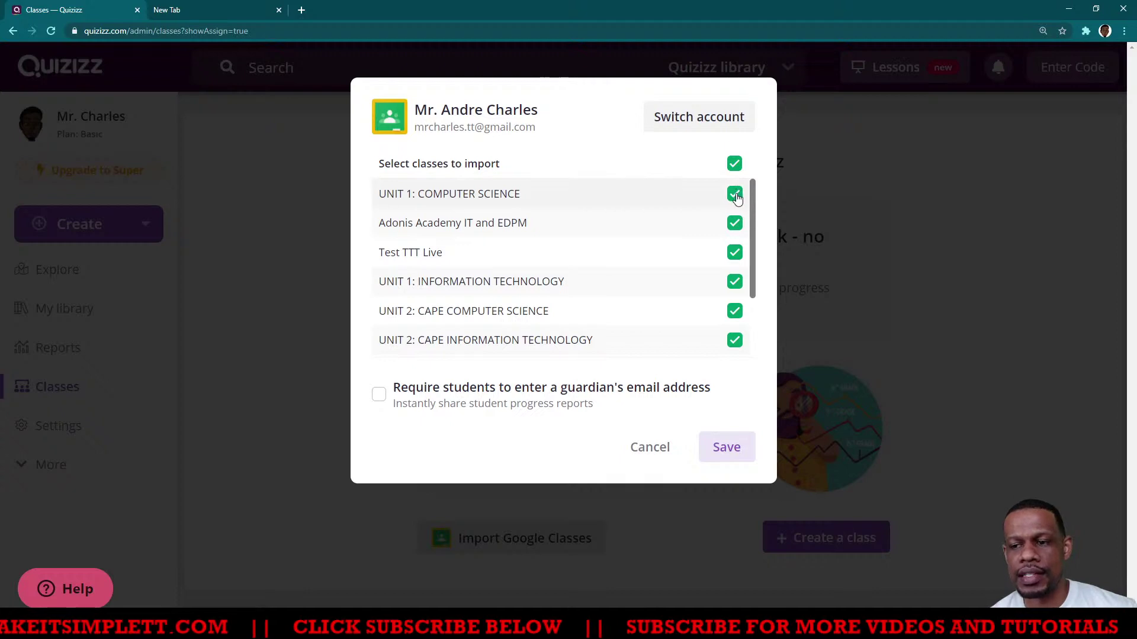
scroll(649, 217, down, 1)
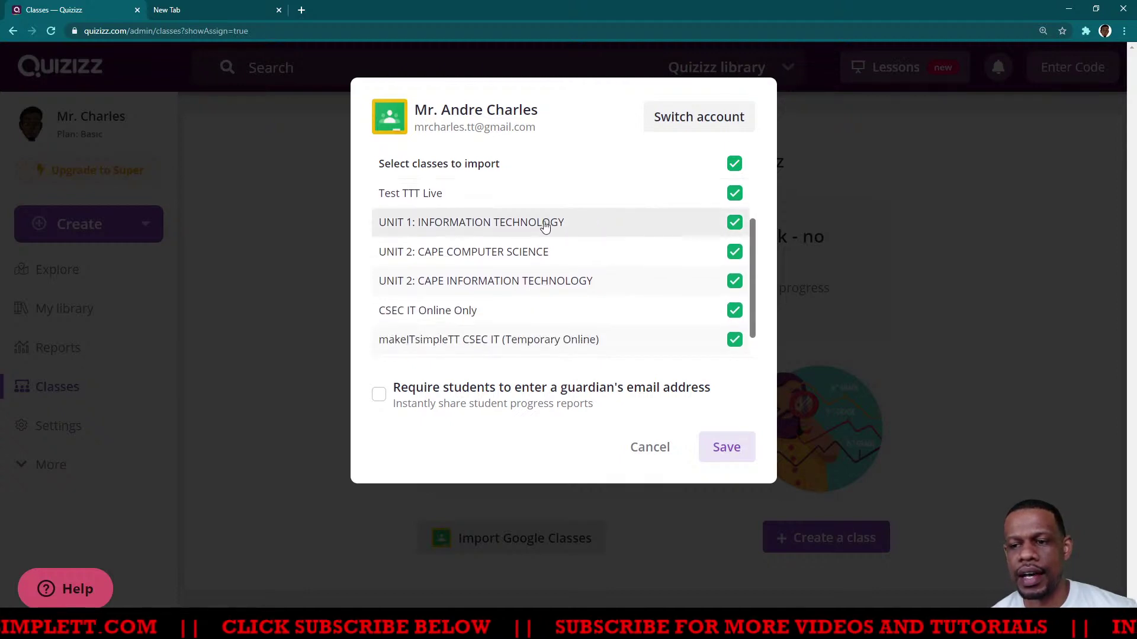
click(740, 170)
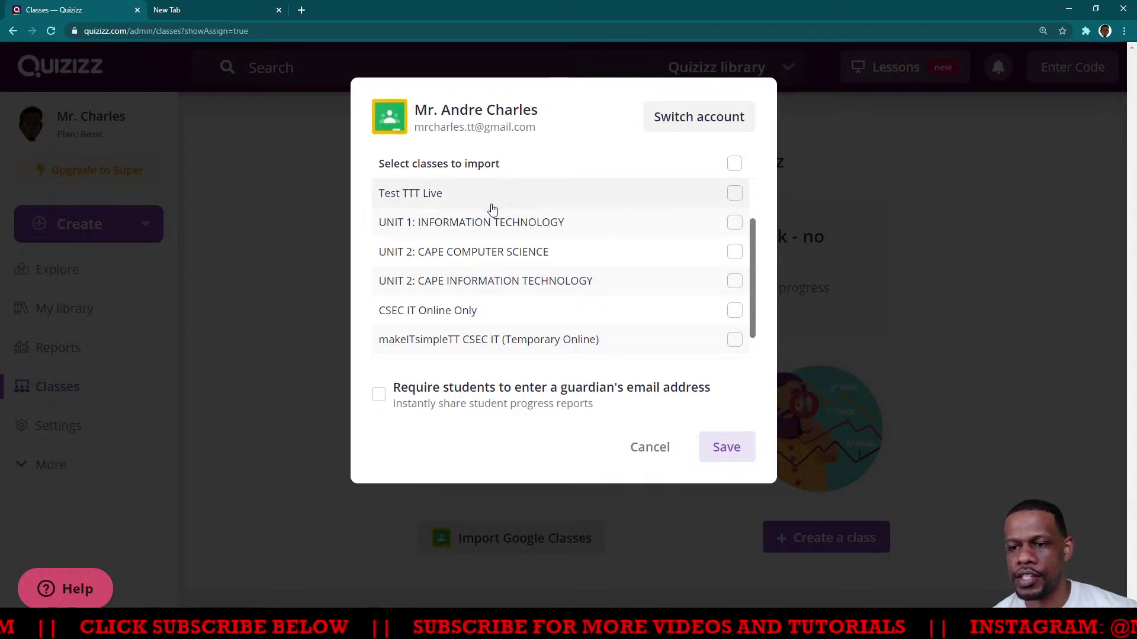
click(735, 199)
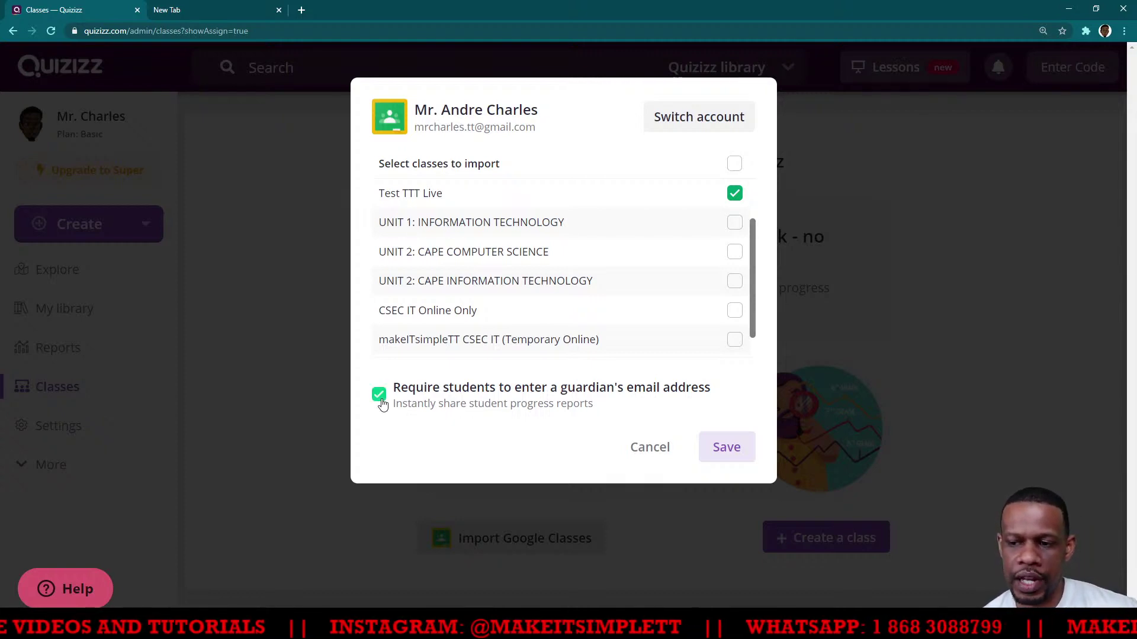
click(729, 450)
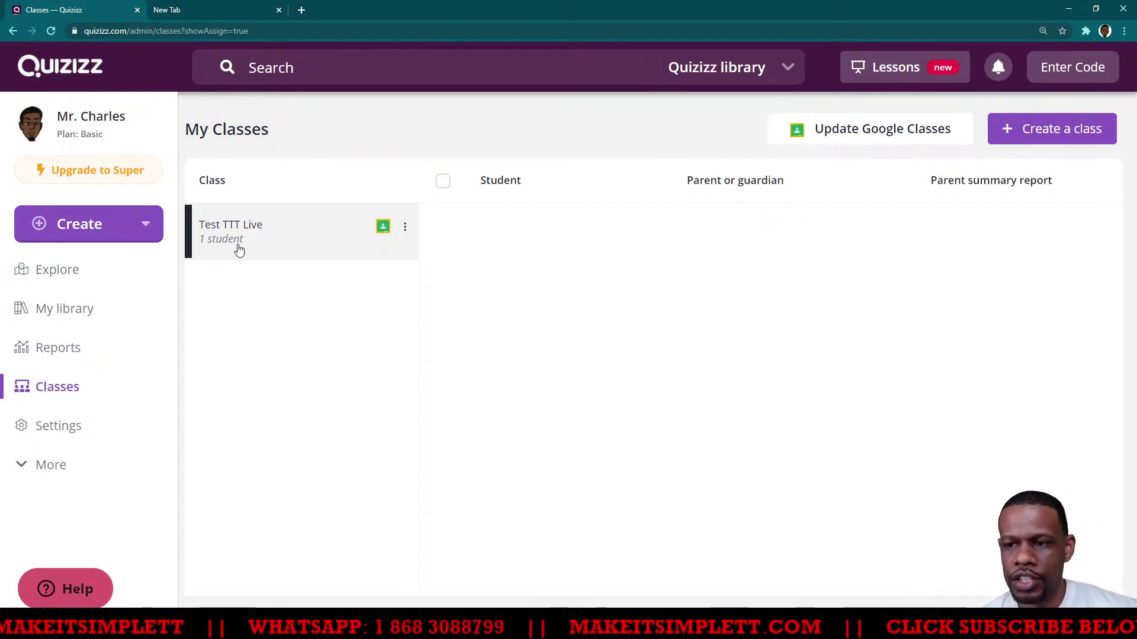
View Test TTT Live's student with a pending guardian invite, then bring up Google Classroom
click(274, 236)
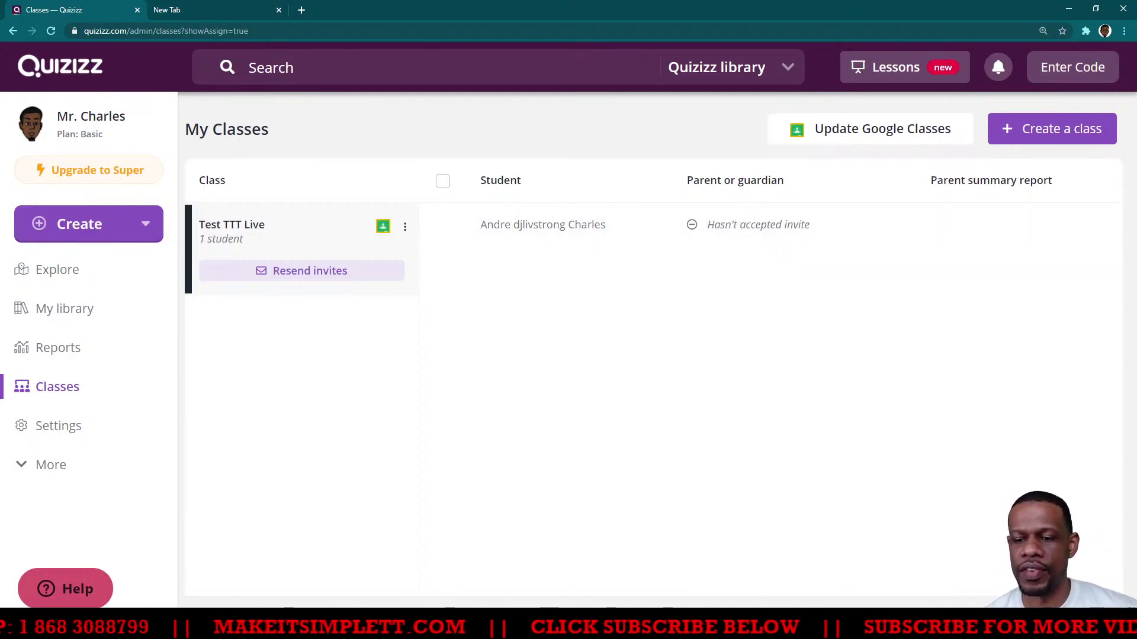
mouse_move(142, 627)
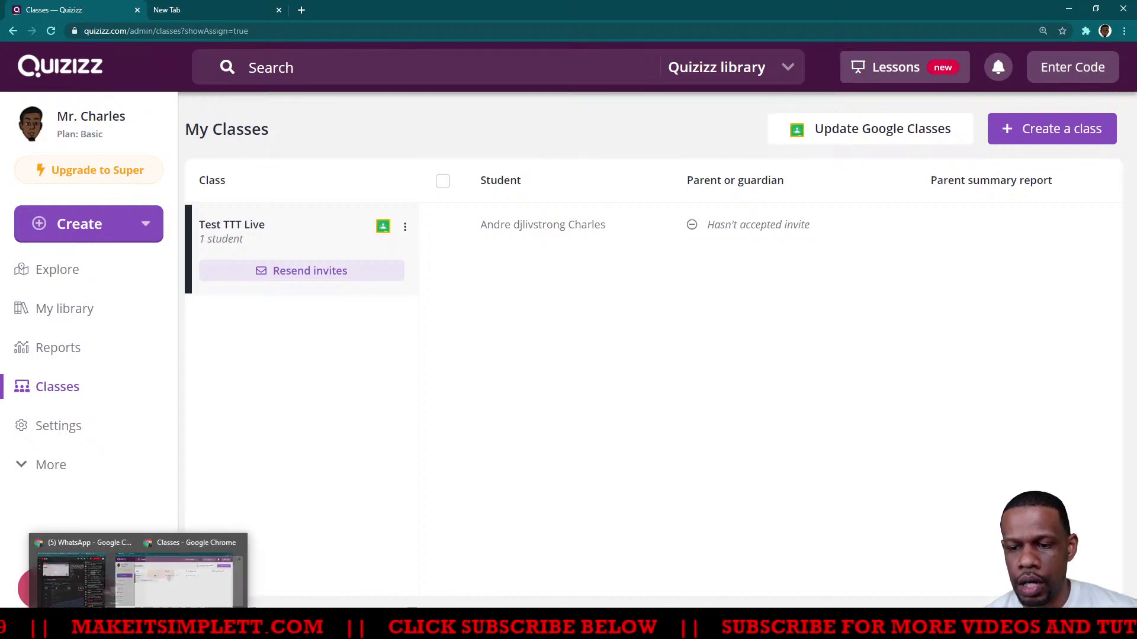
click(199, 593)
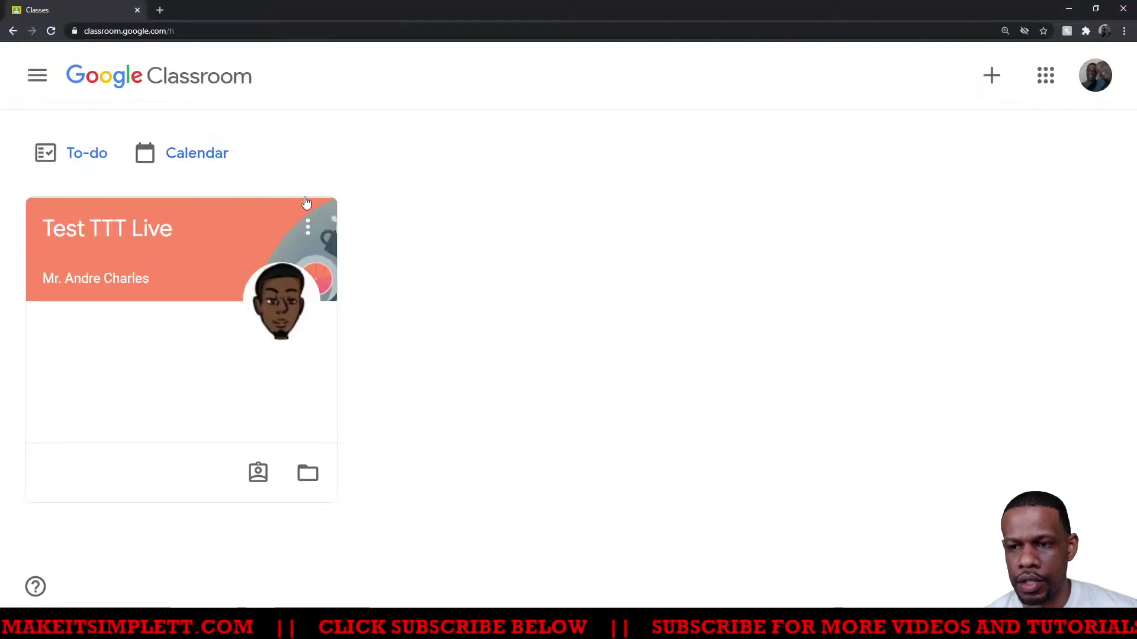
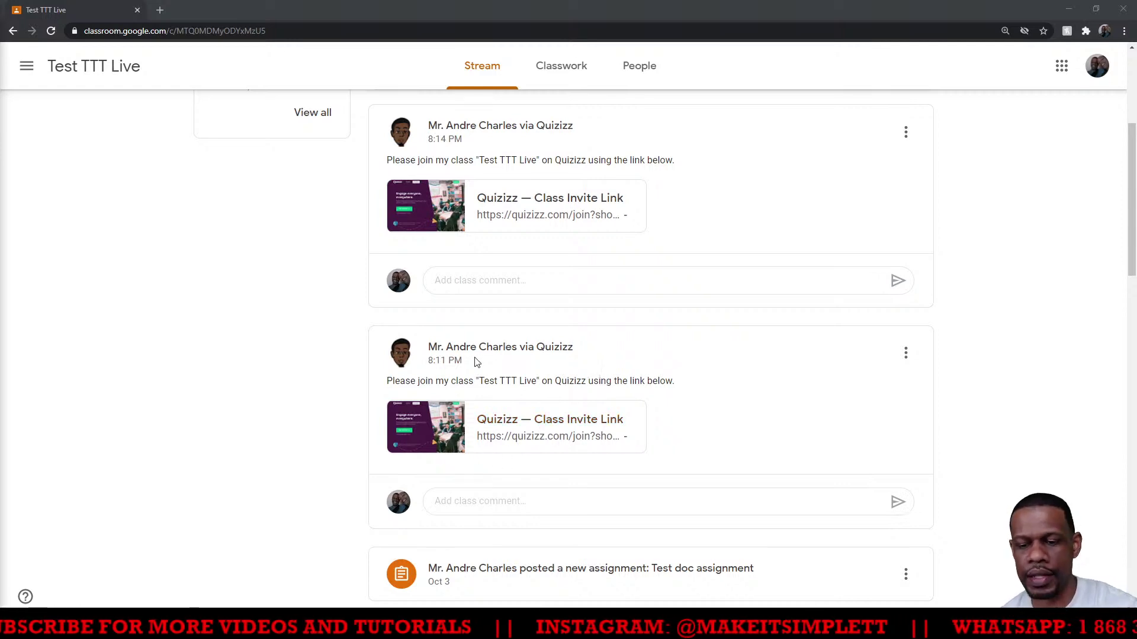
Check the Quizizz class list, then open the Quizizz class invite link from the Classroom stream post
key(alt+Tab)
key(alt+Tab)
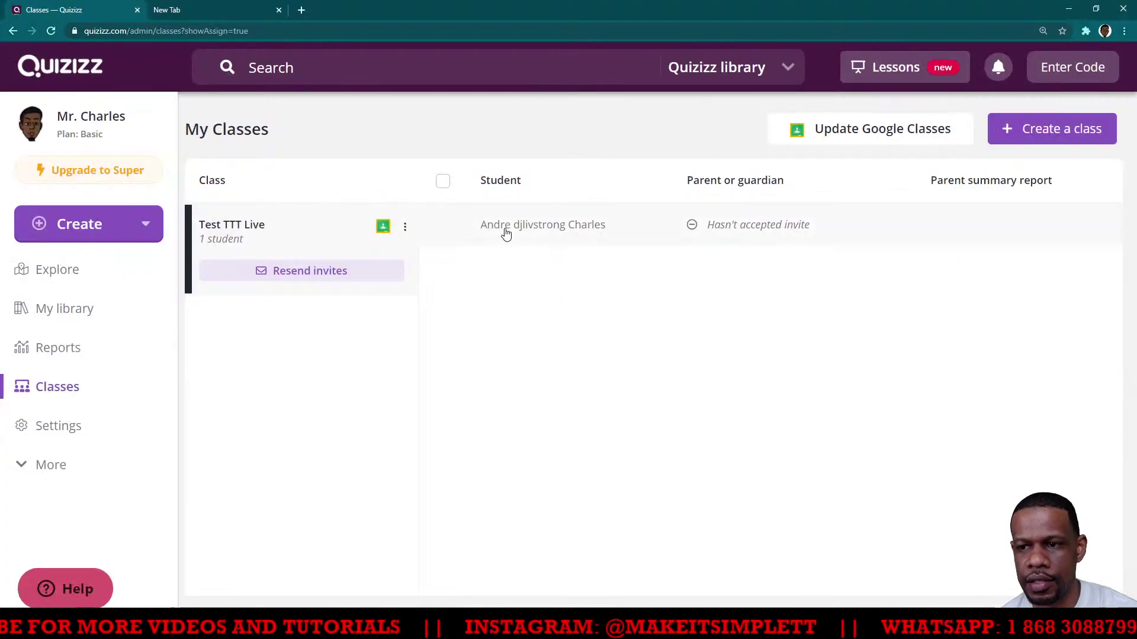
key(alt+Tab)
key(alt+Tab)
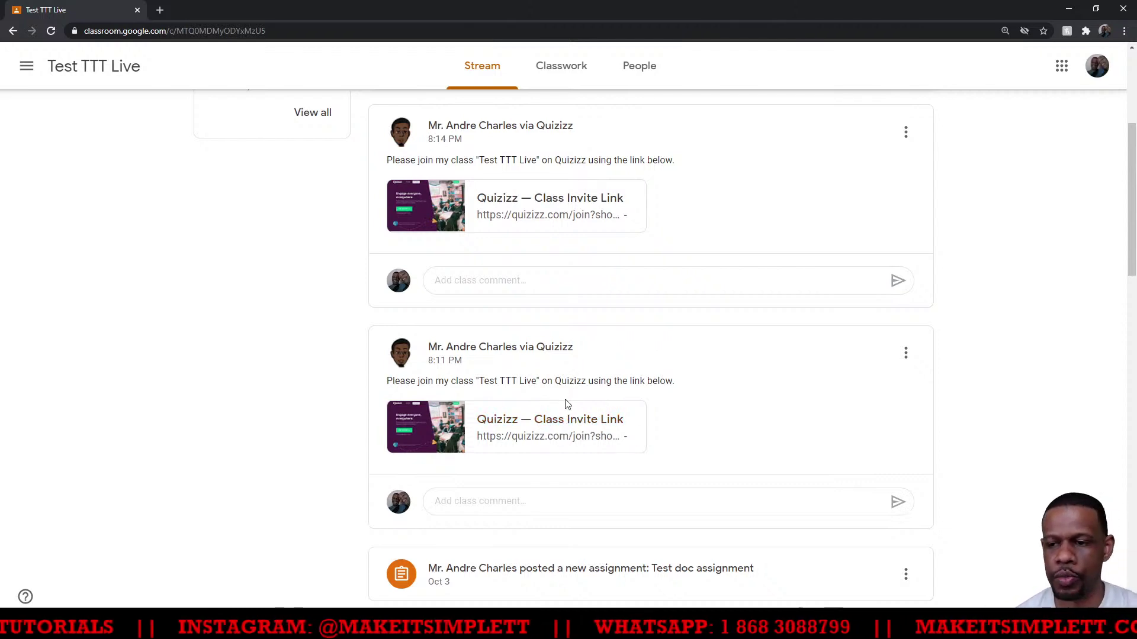
click(538, 425)
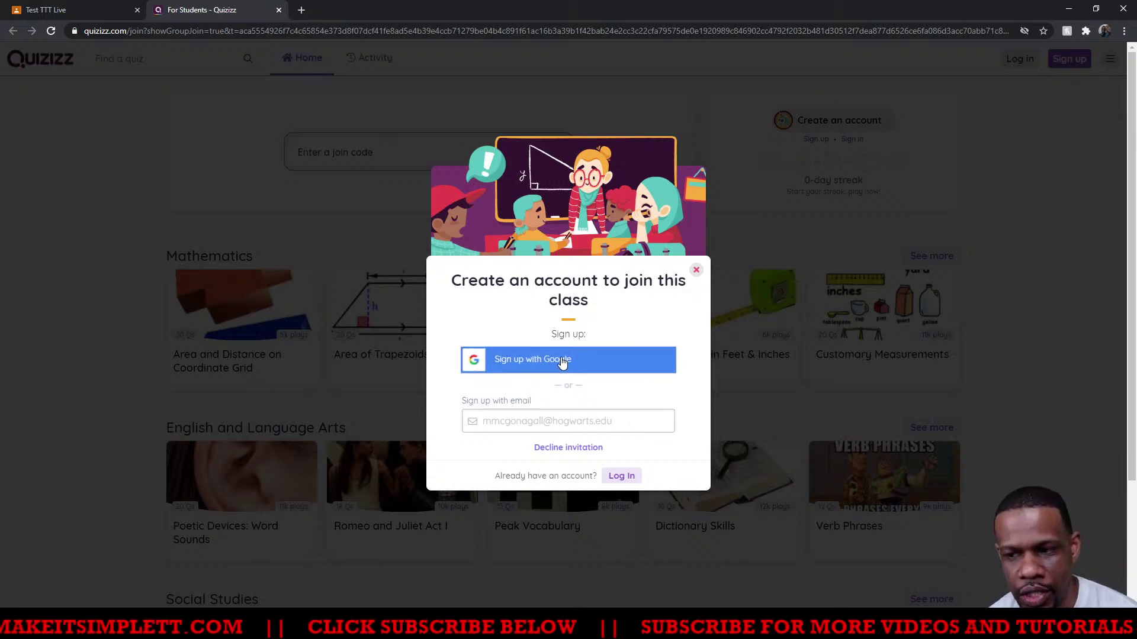
Choose Sign up with Google on the Quizizz join-class prompt
click(562, 362)
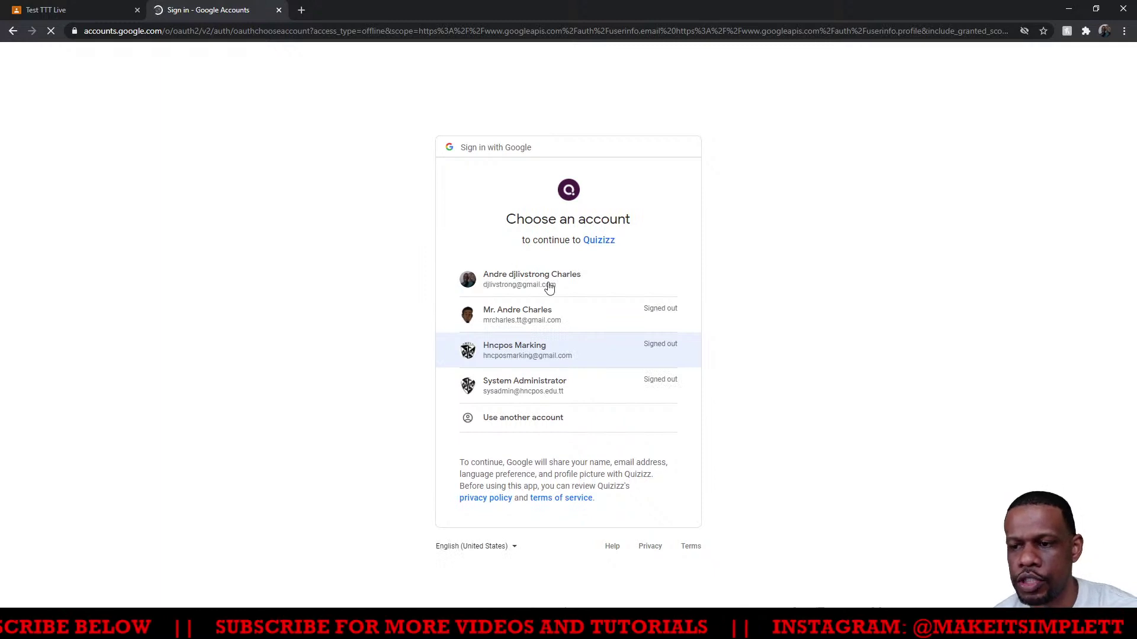
Pick the student's Google account to continue to Quizizz
click(531, 279)
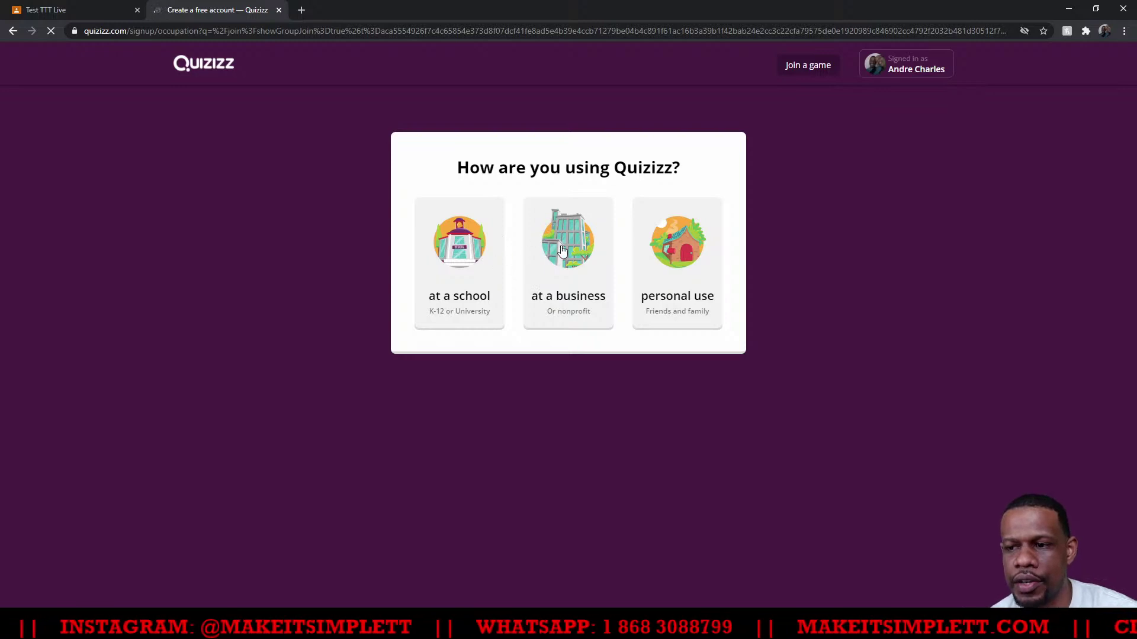
Register as a student at a school with date of birth July 4, 2011
click(464, 296)
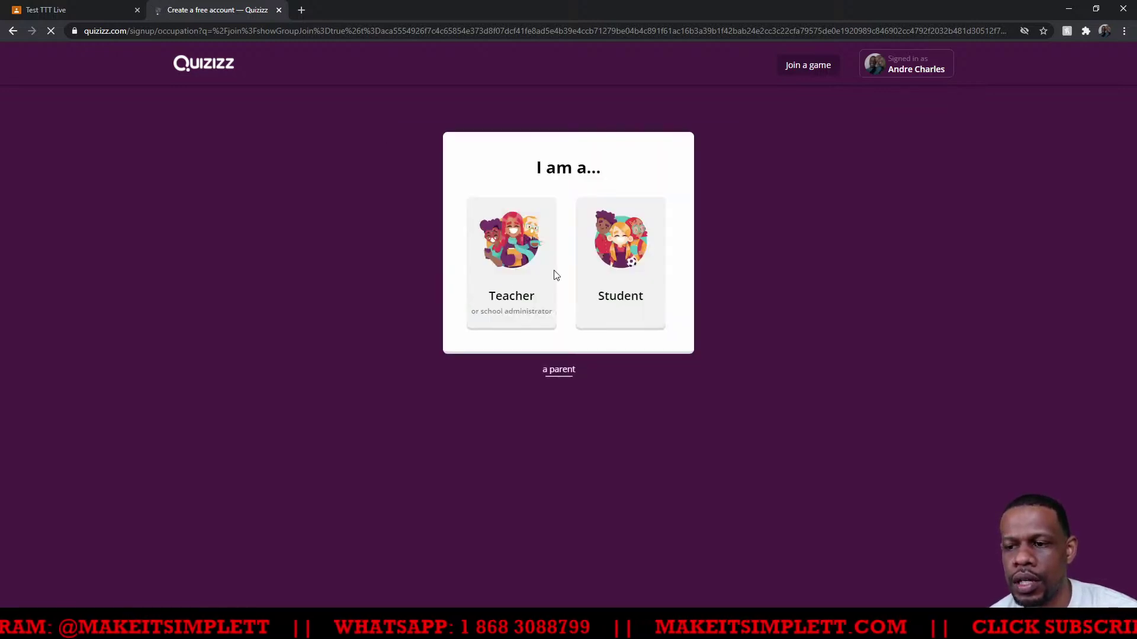
click(629, 289)
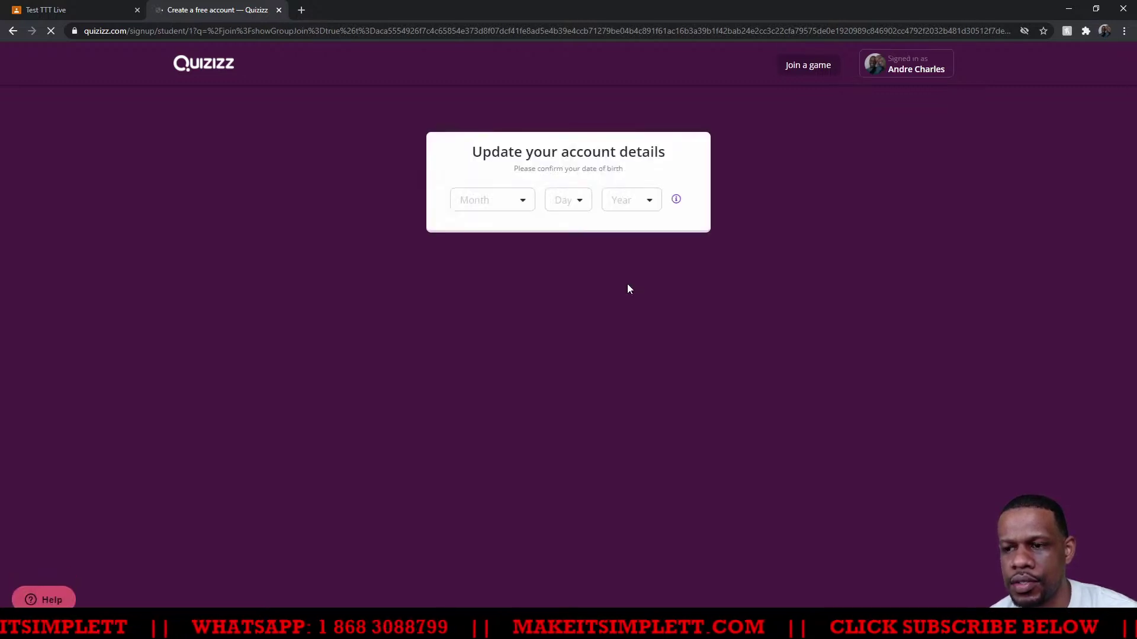
click(523, 204)
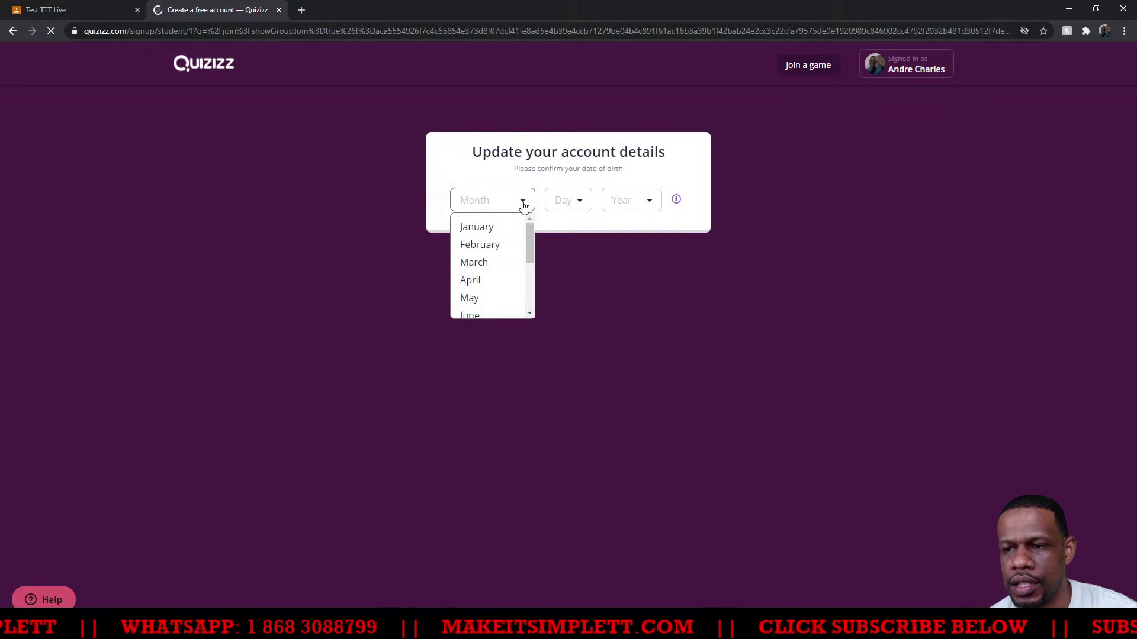
drag(531, 241, 531, 279)
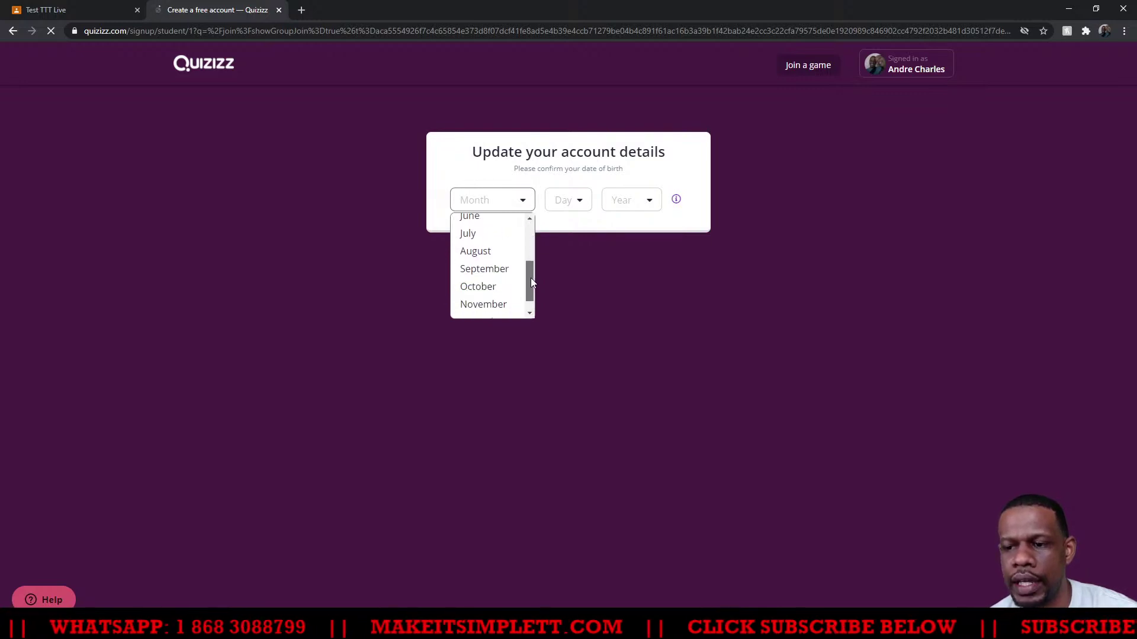
click(469, 234)
click(580, 202)
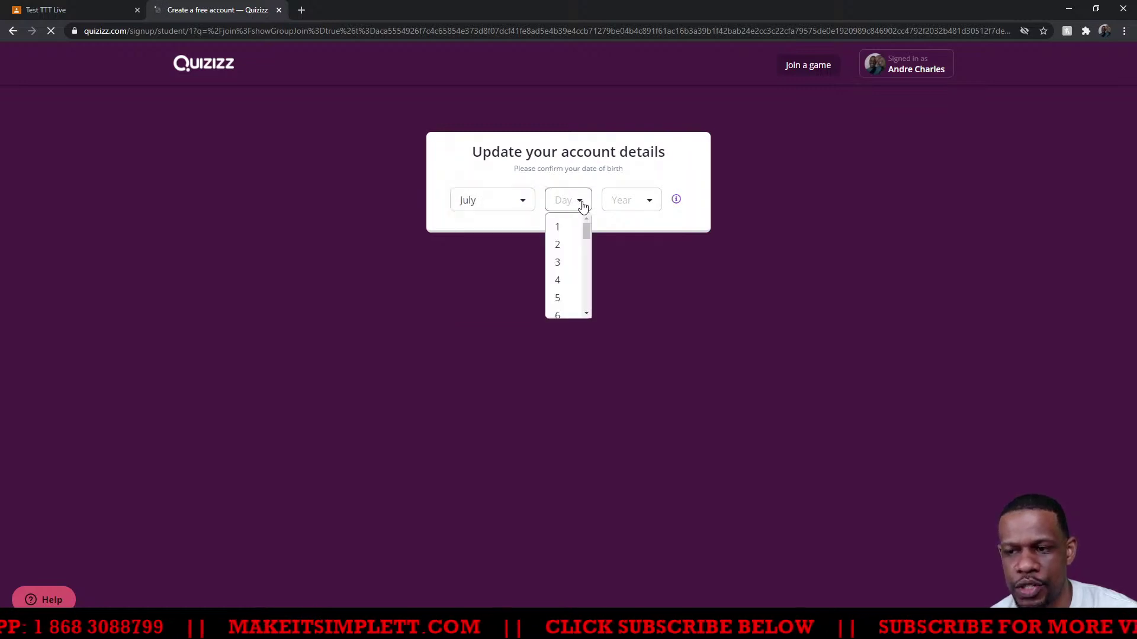
click(647, 202)
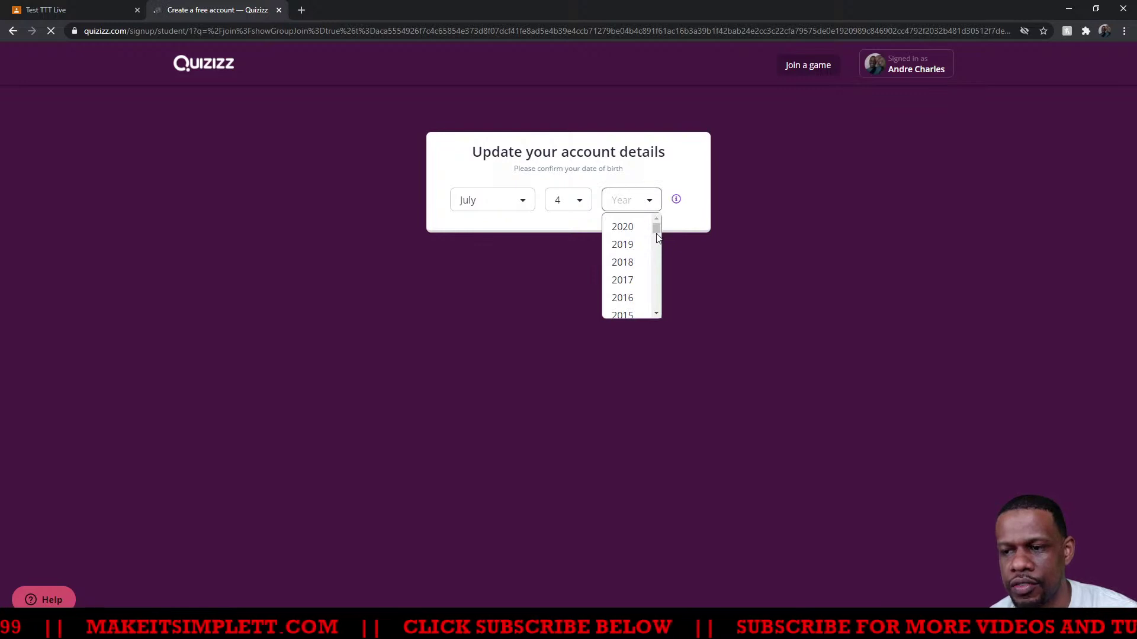
drag(655, 225, 657, 237)
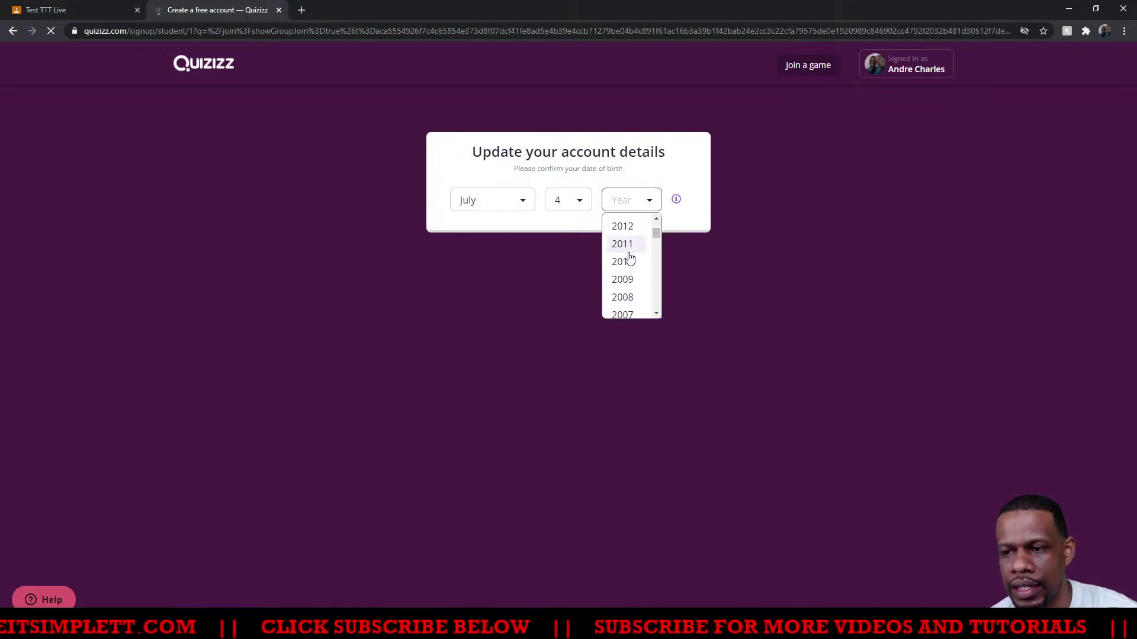
scroll(628, 264, up, 1)
scroll(629, 290, down, 1)
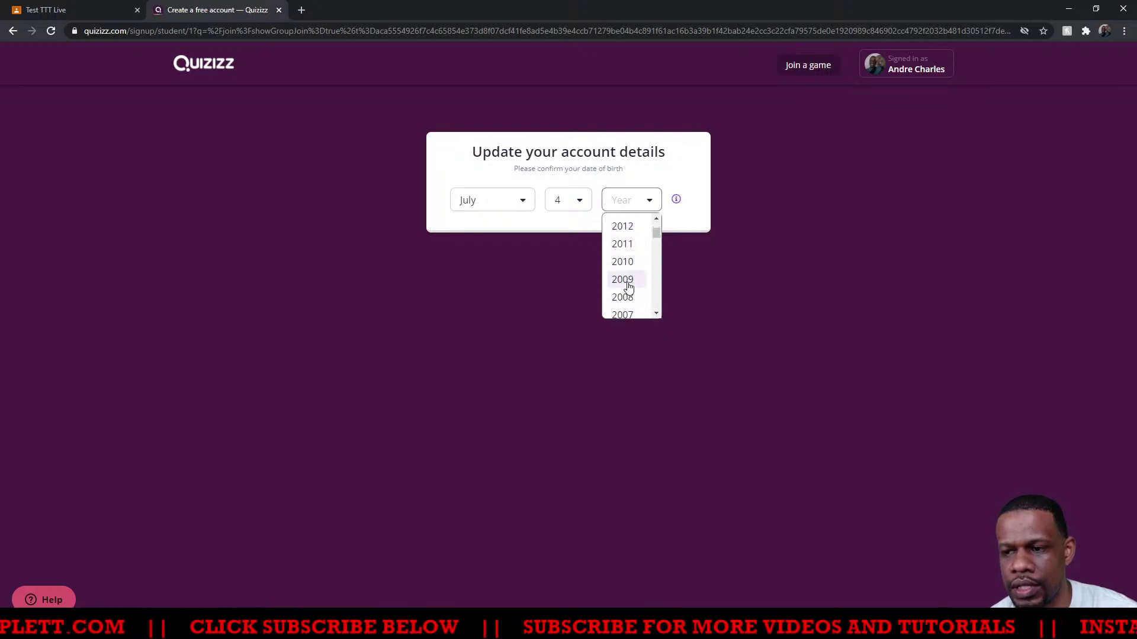
click(628, 245)
click(567, 232)
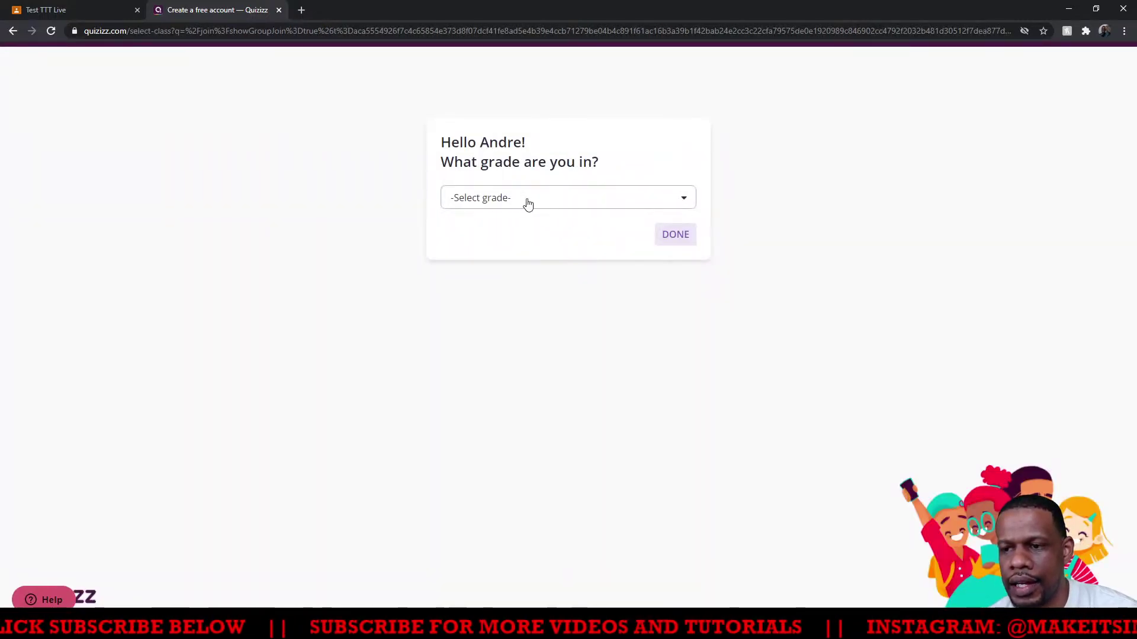
Select 5th grade as the student's grade and finish account setup
click(527, 200)
scroll(491, 277, down, 2)
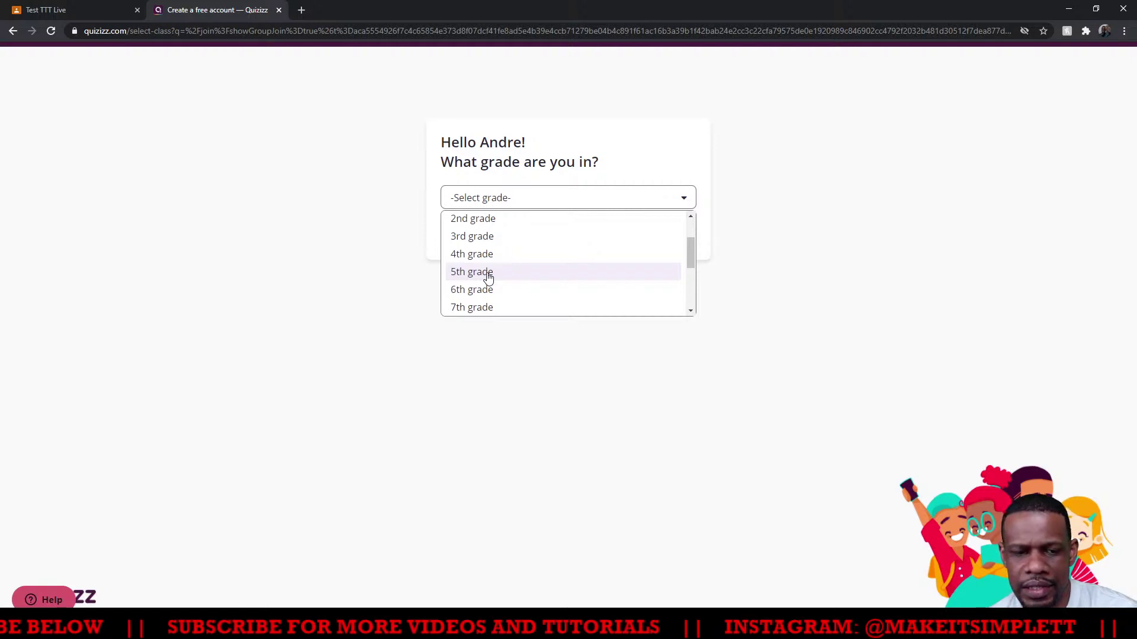
click(484, 273)
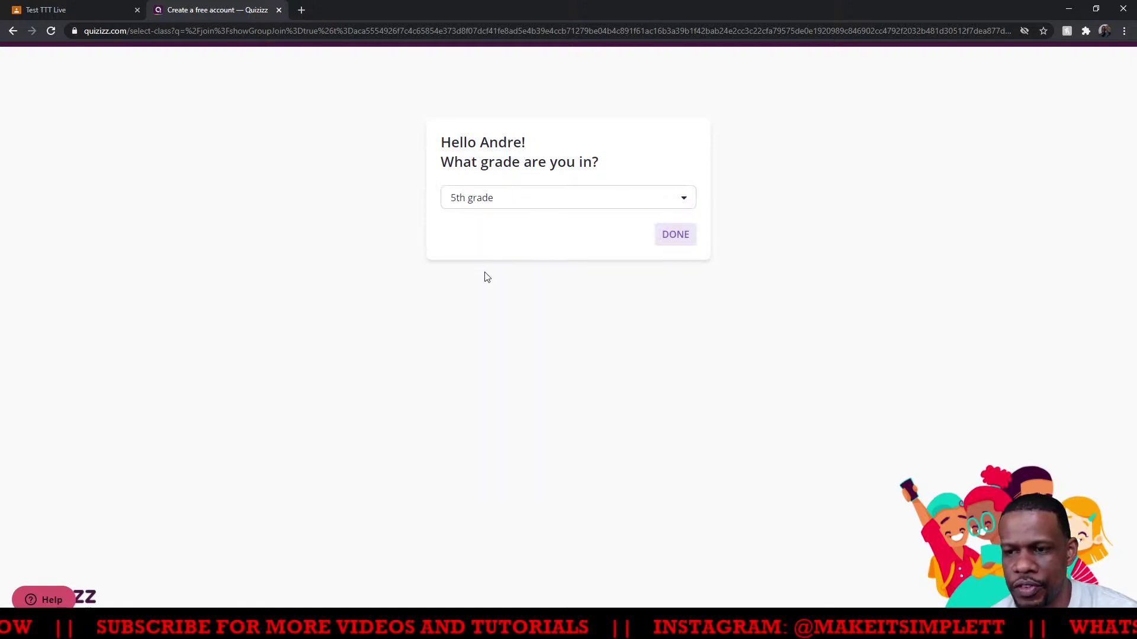
click(675, 234)
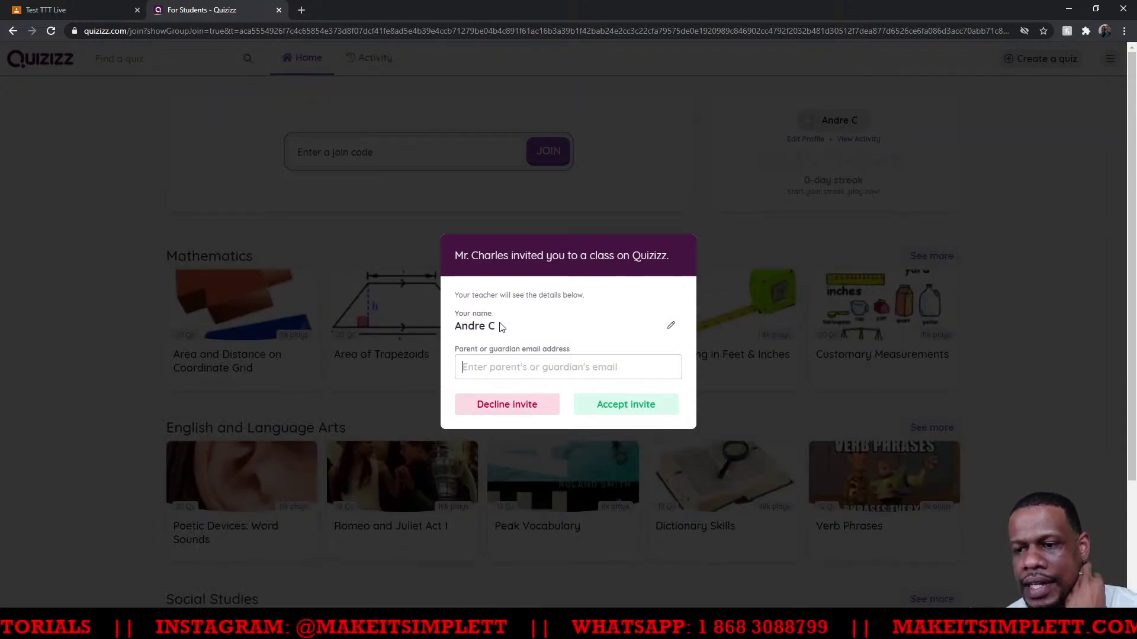
Enter the parent or guardian's e-mail address and accept the class invitation
drag(456, 329, 500, 336)
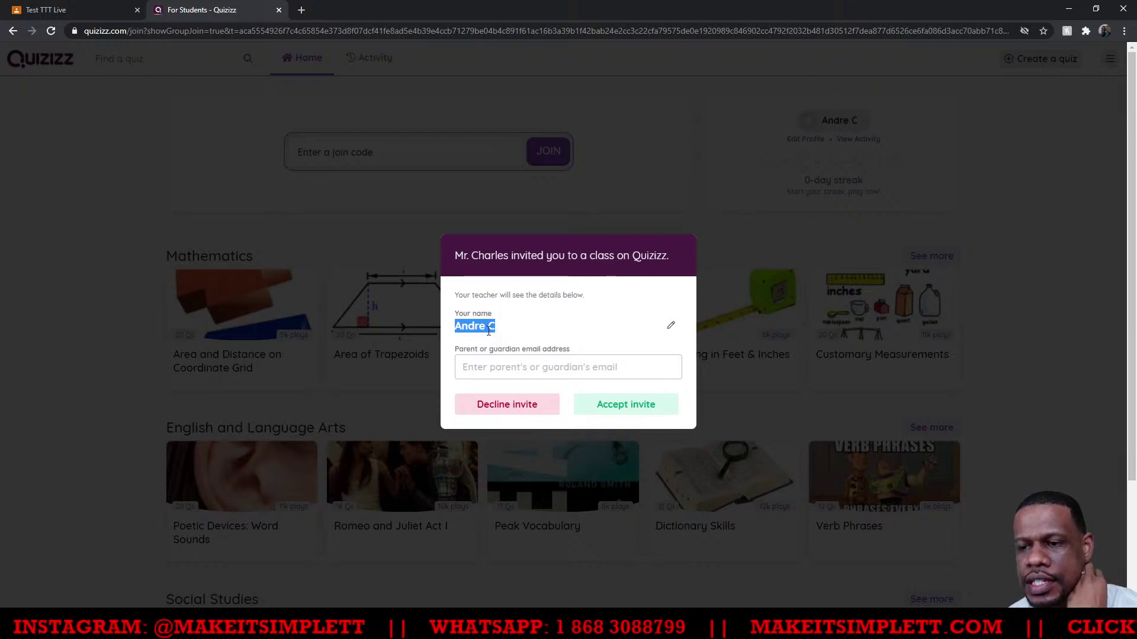
click(500, 373)
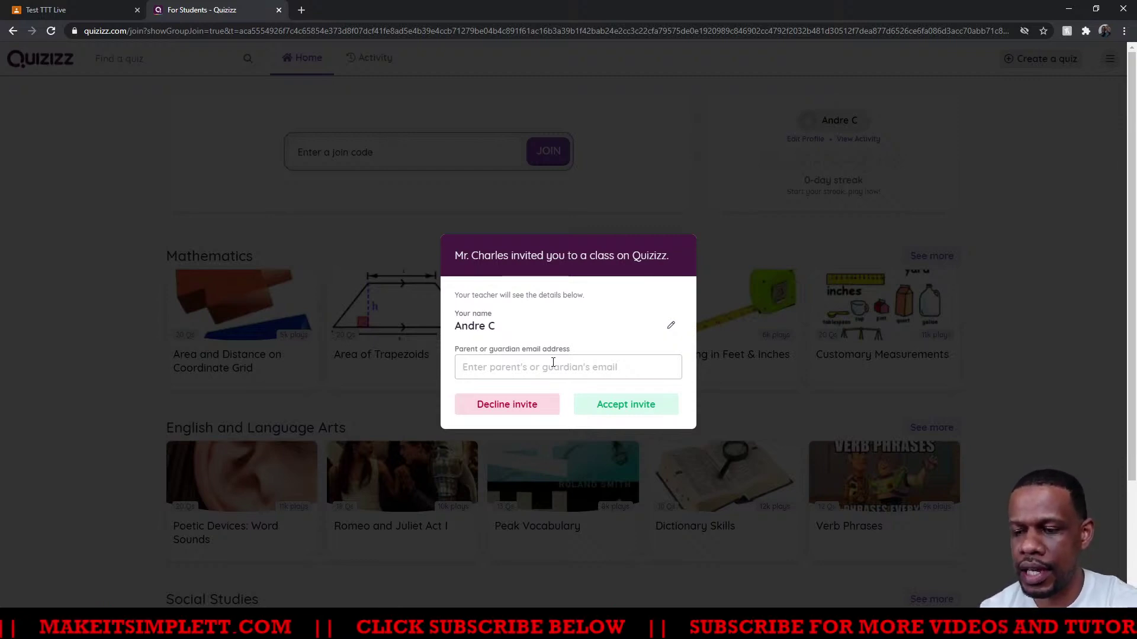
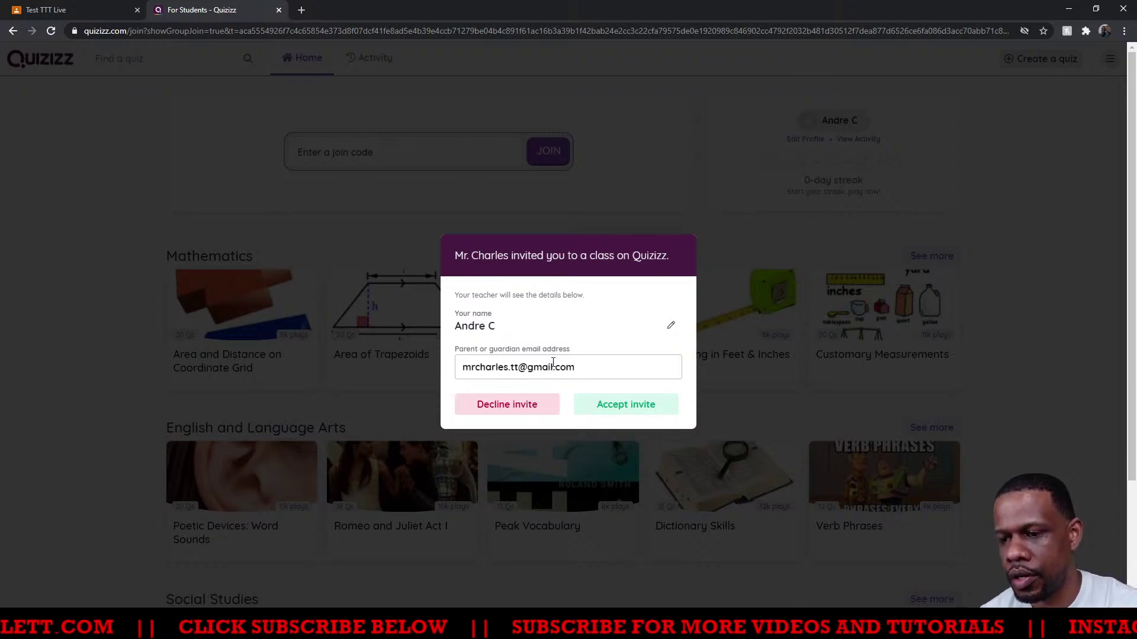
click(585, 404)
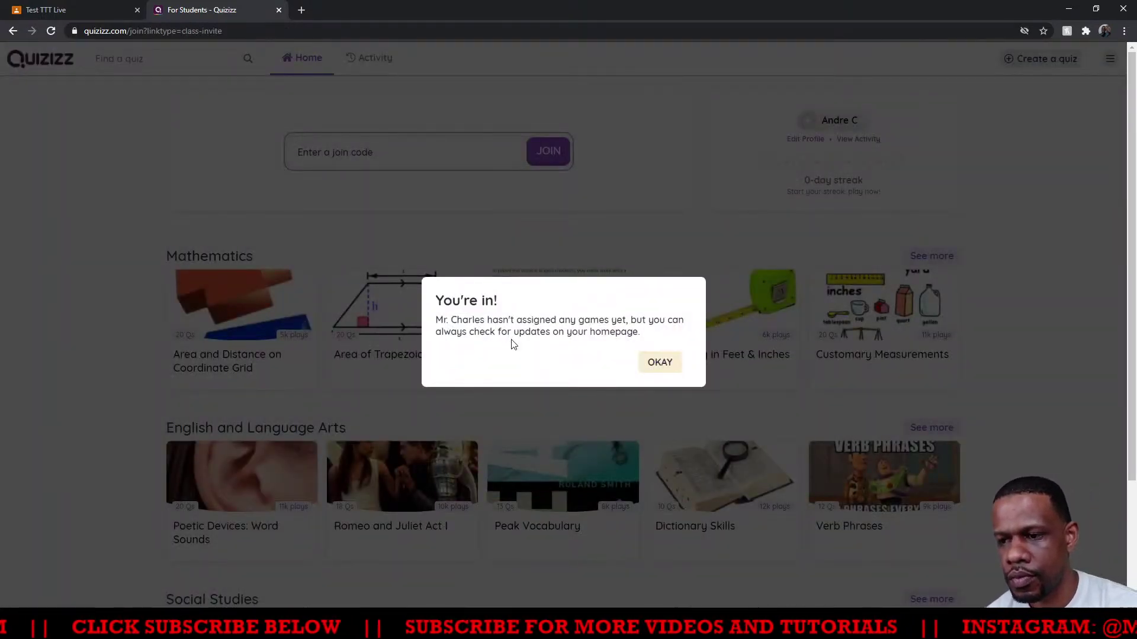
Dismiss the joined confirmation, review Google Classroom, and return to the teacher's My Classes page
click(663, 366)
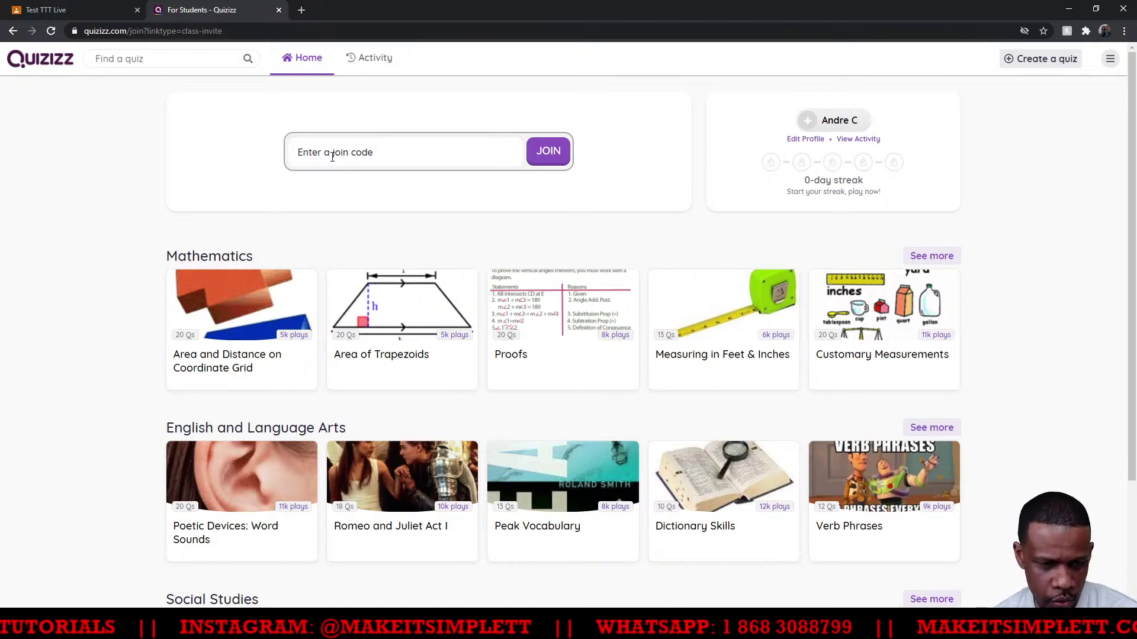
click(332, 157)
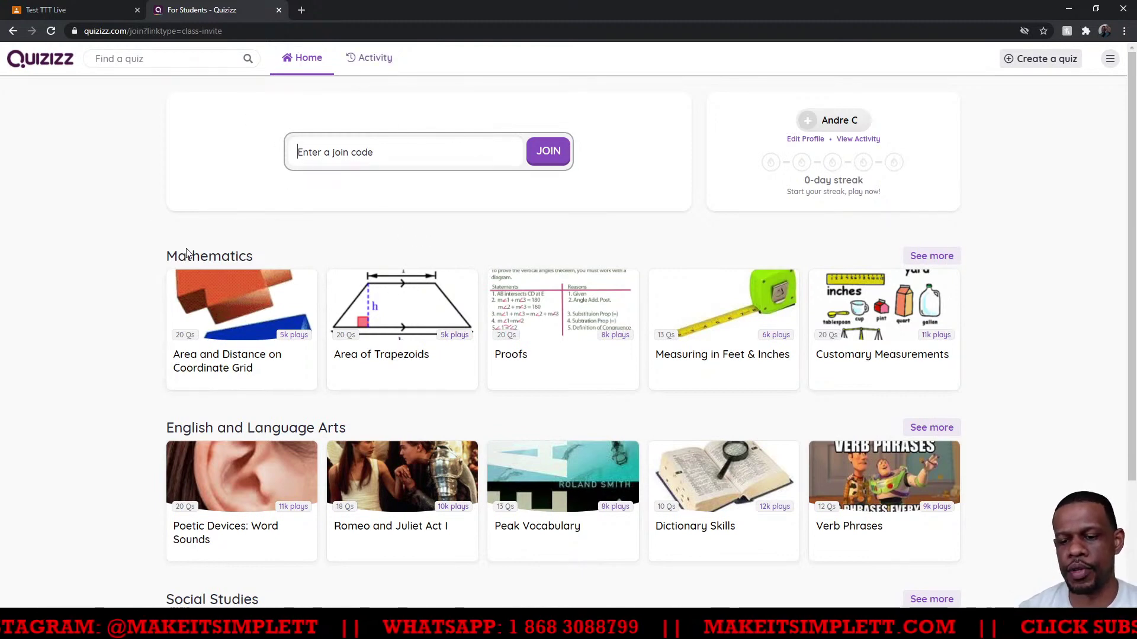
click(67, 10)
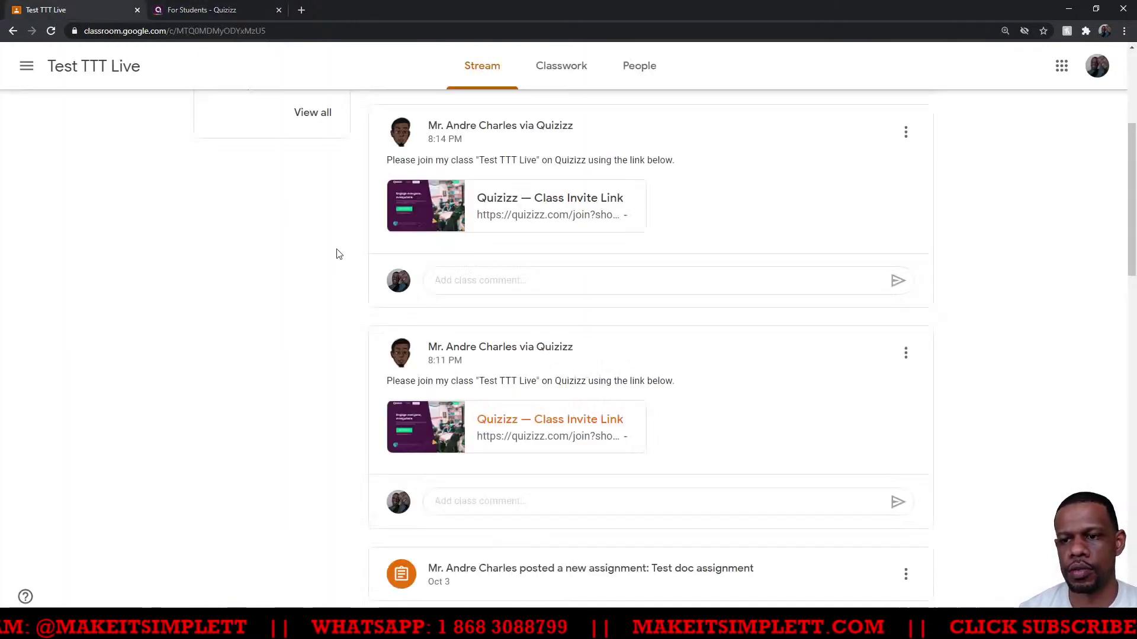
scroll(328, 274, down, 1)
scroll(327, 272, up, 6)
scroll(327, 271, down, 3)
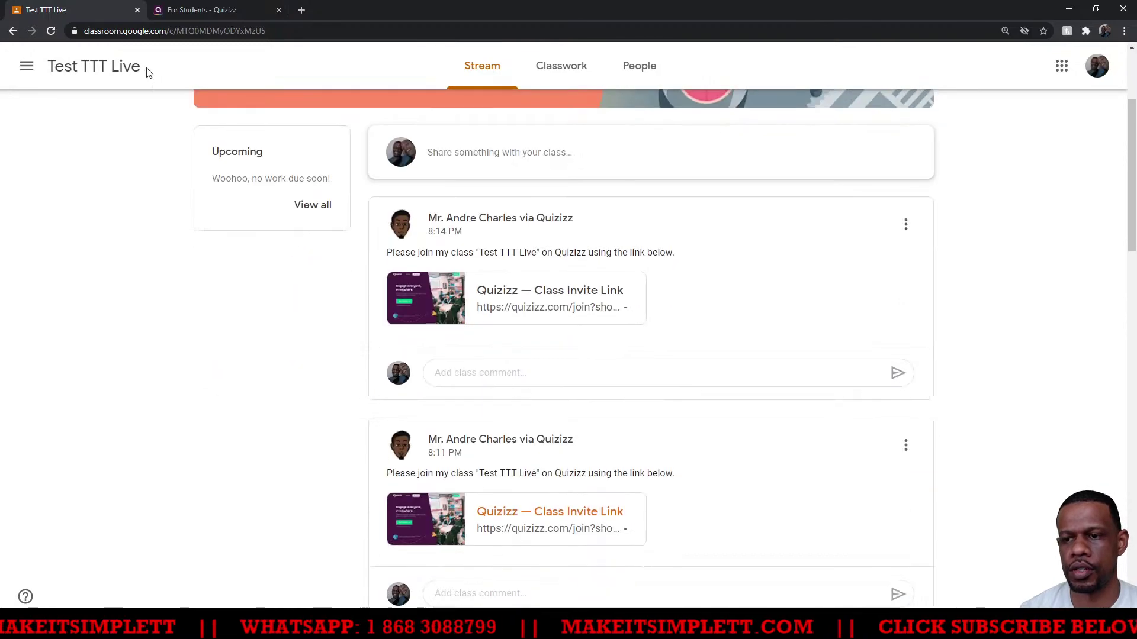
scroll(414, 349, down, 1)
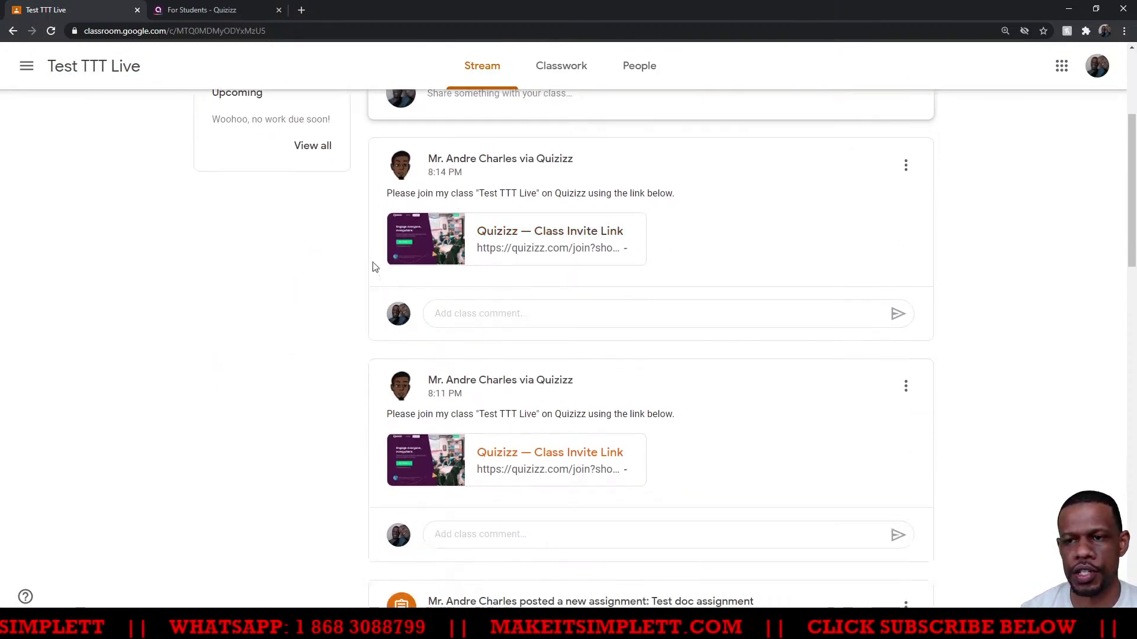
click(196, 13)
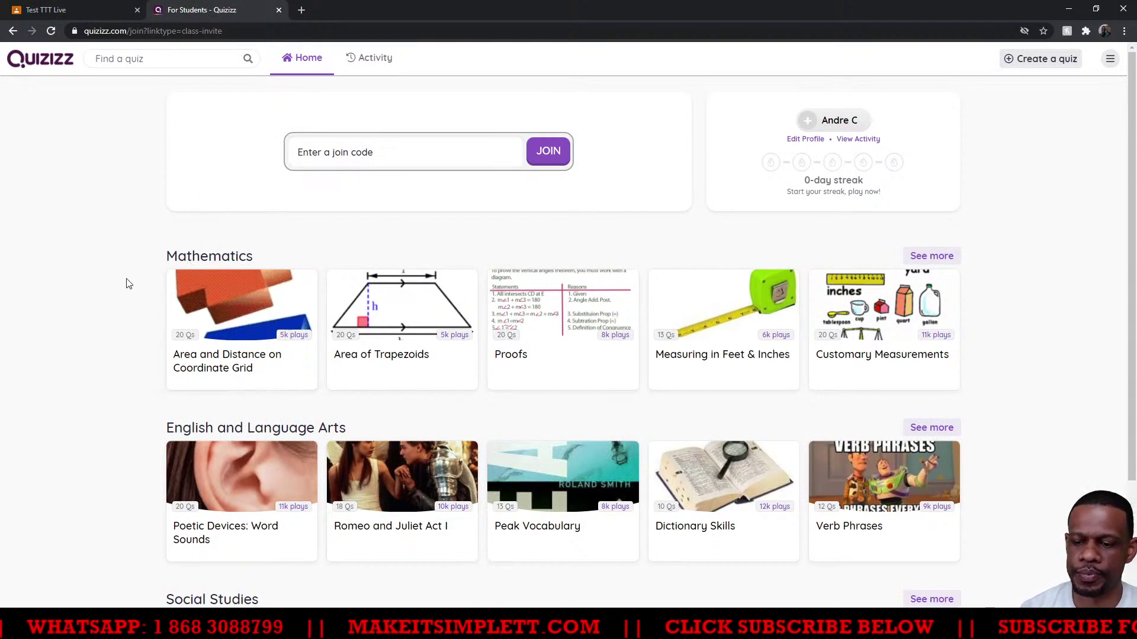
key(alt+Tab)
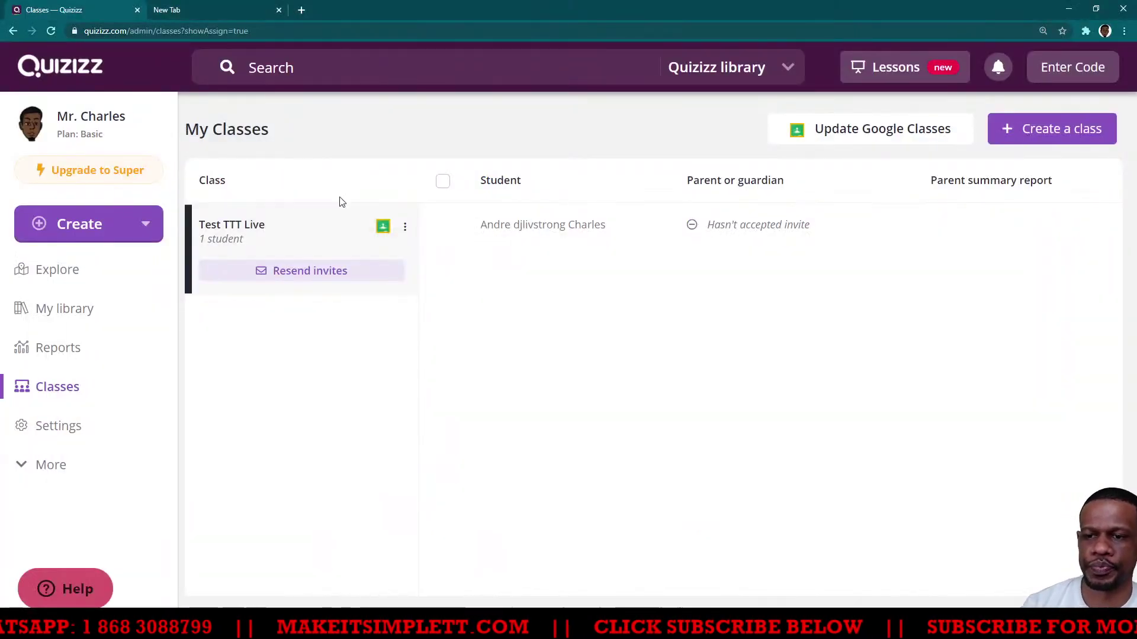
Reload the roster to show the joined student and open their Student Roster Details
click(55, 27)
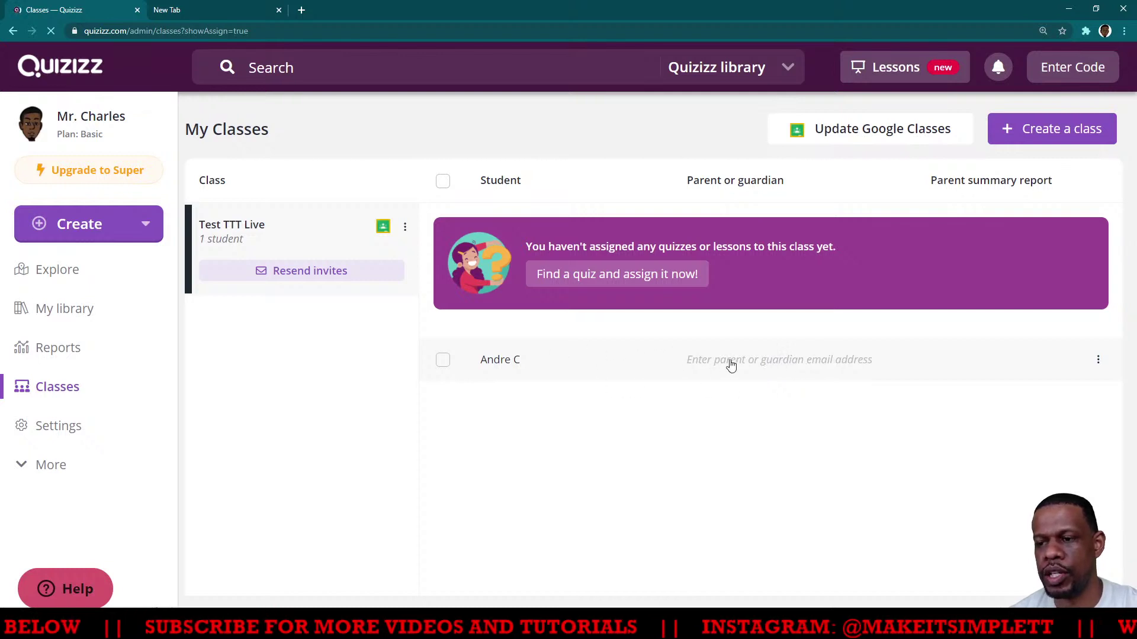
click(753, 359)
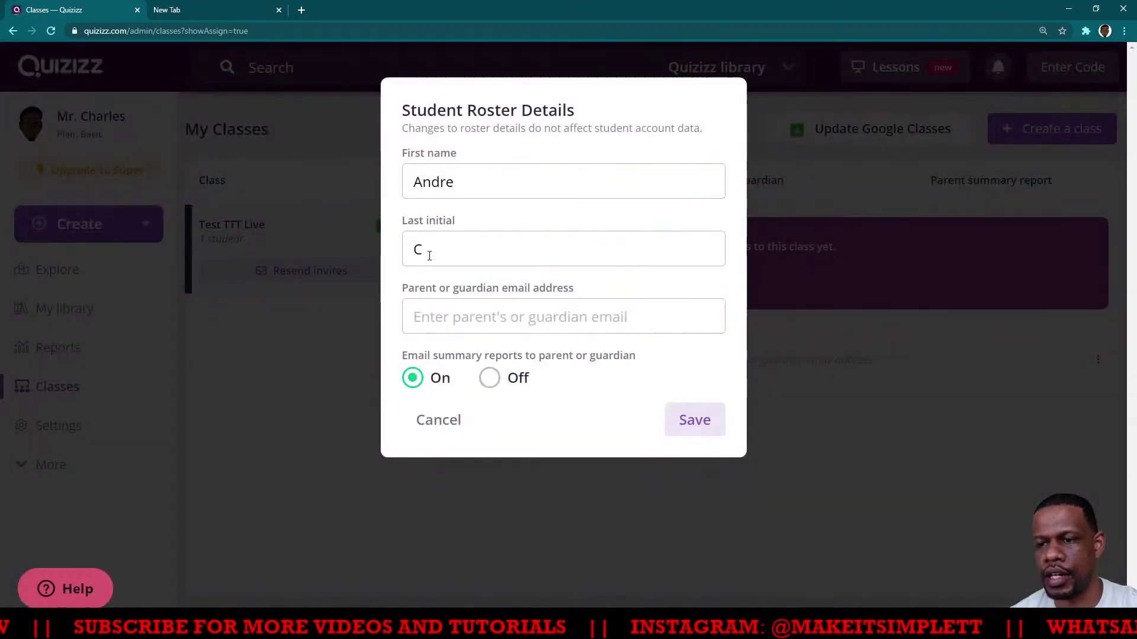
Save the parent or guardian's e-mail address in the student's roster details, with summary reports On
click(447, 419)
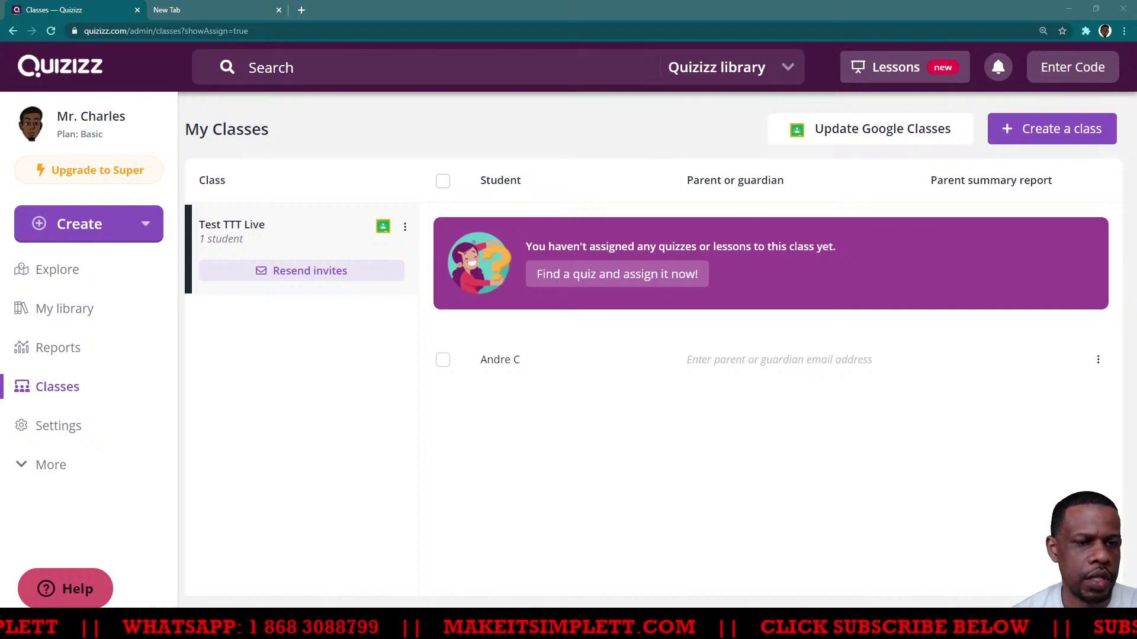
click(744, 366)
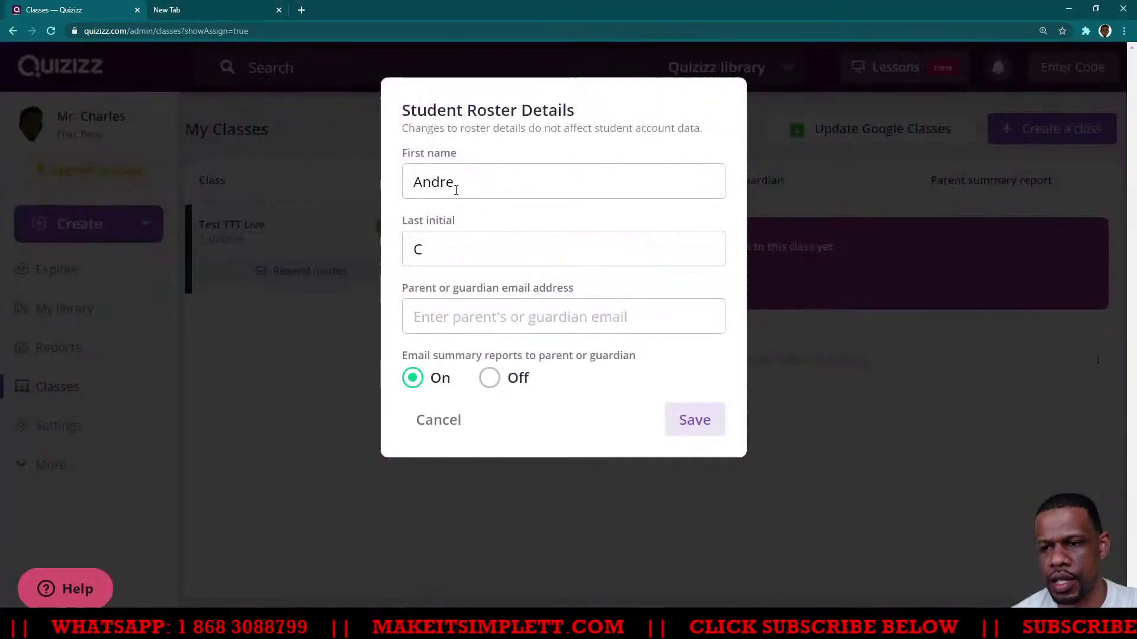
click(495, 327)
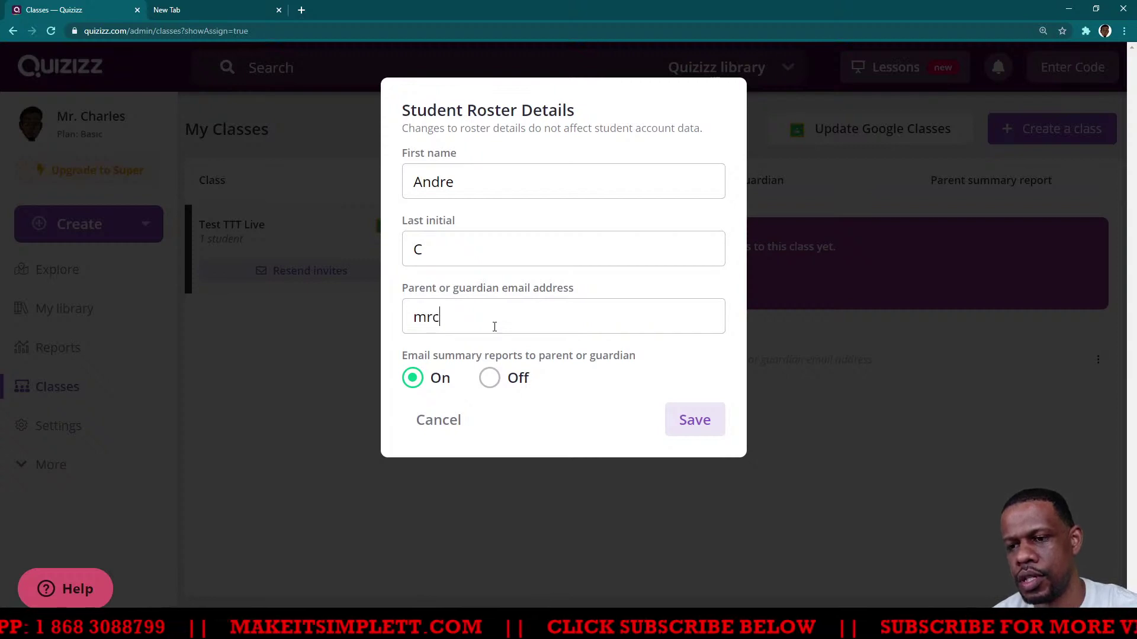
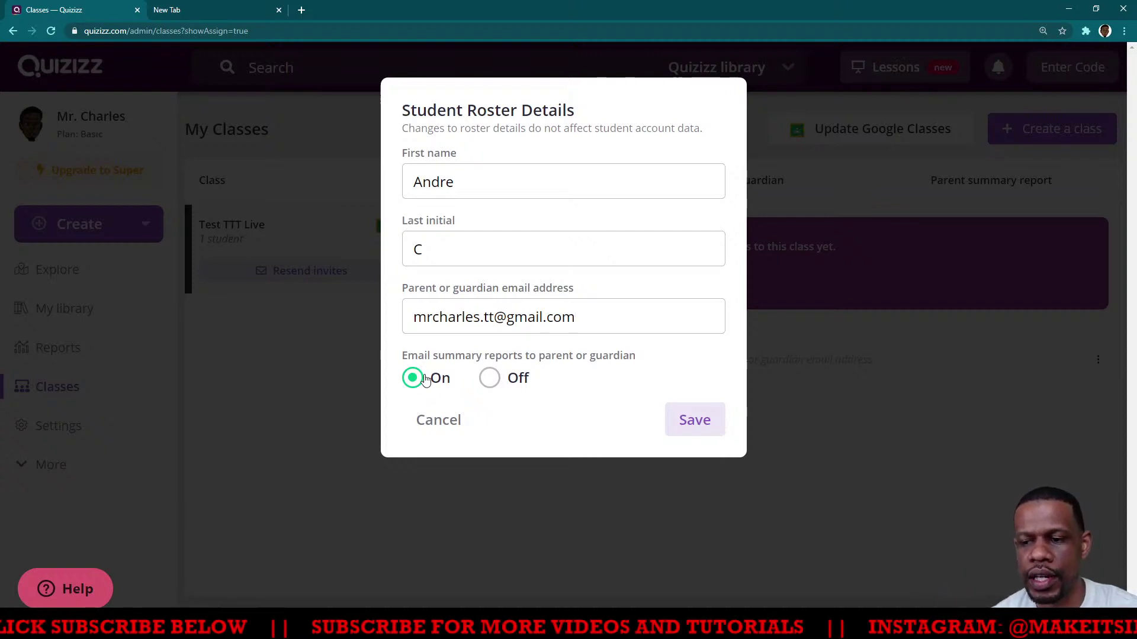
click(682, 425)
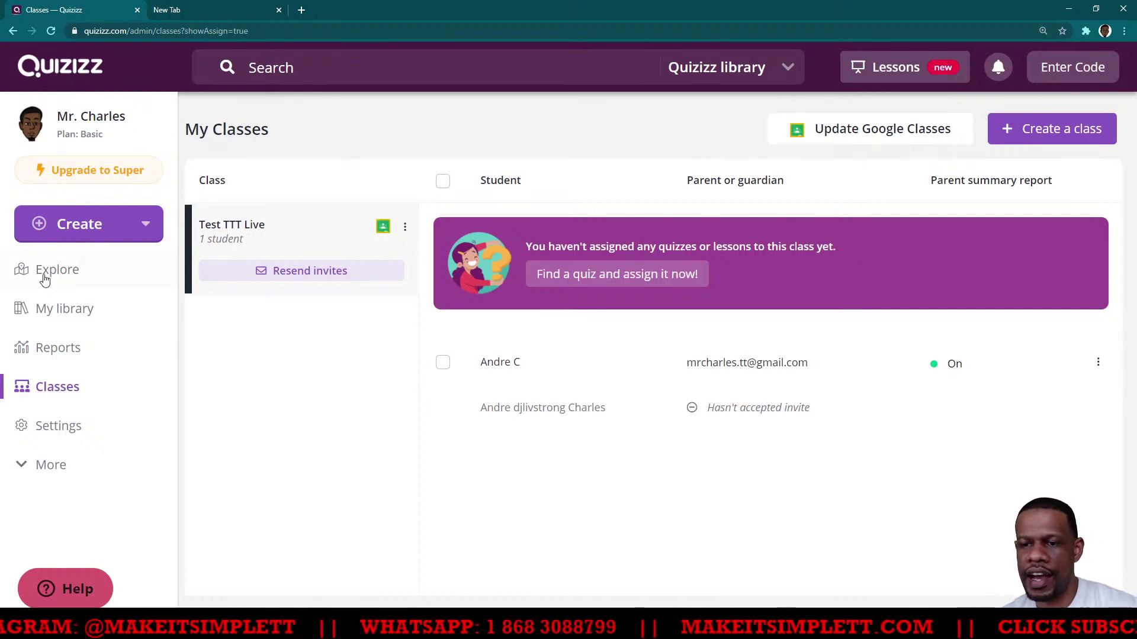
Reload the Classes list, then open the Create menu for new content
click(54, 398)
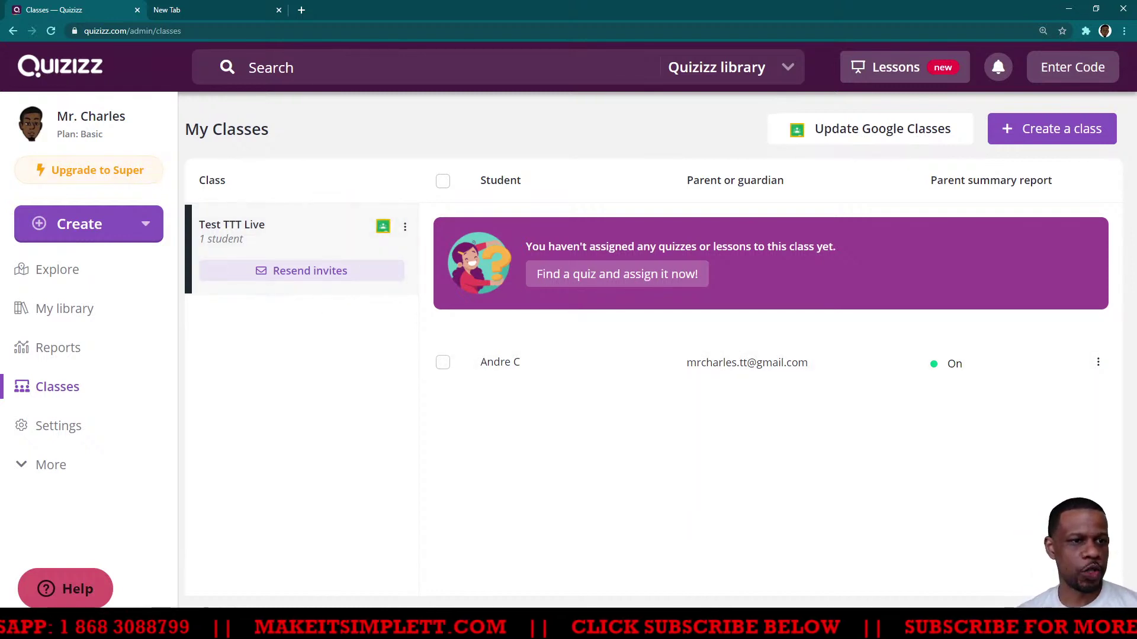
click(137, 628)
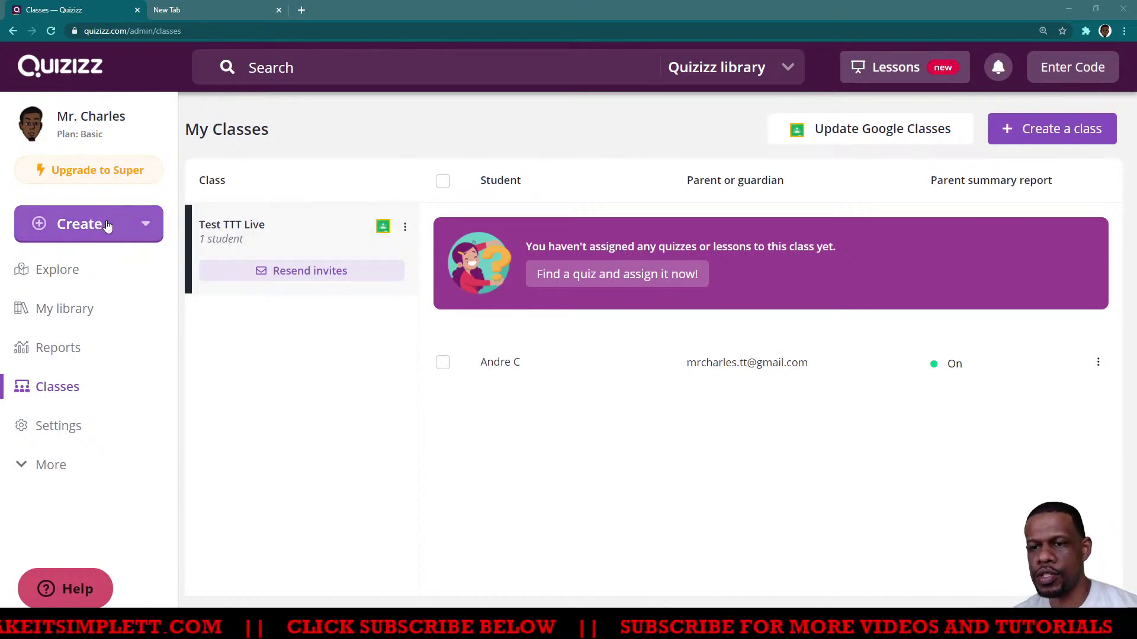
Create a quiz titled 'Mathematics', pick the Mathematics subject chip, and continue into the Quiz Editor
click(142, 225)
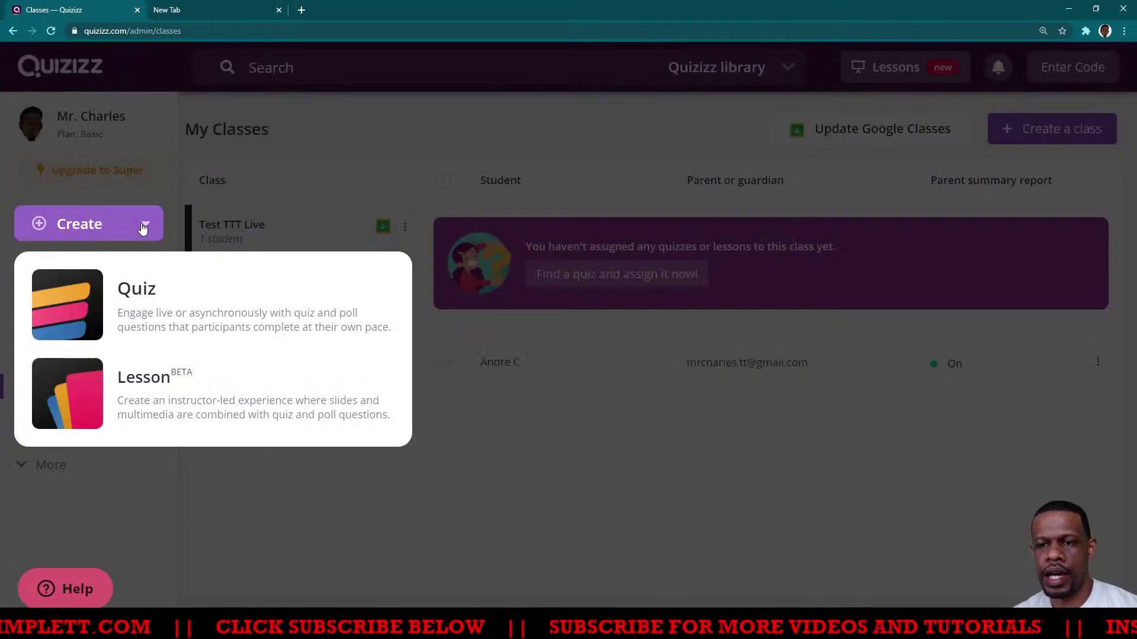
click(160, 308)
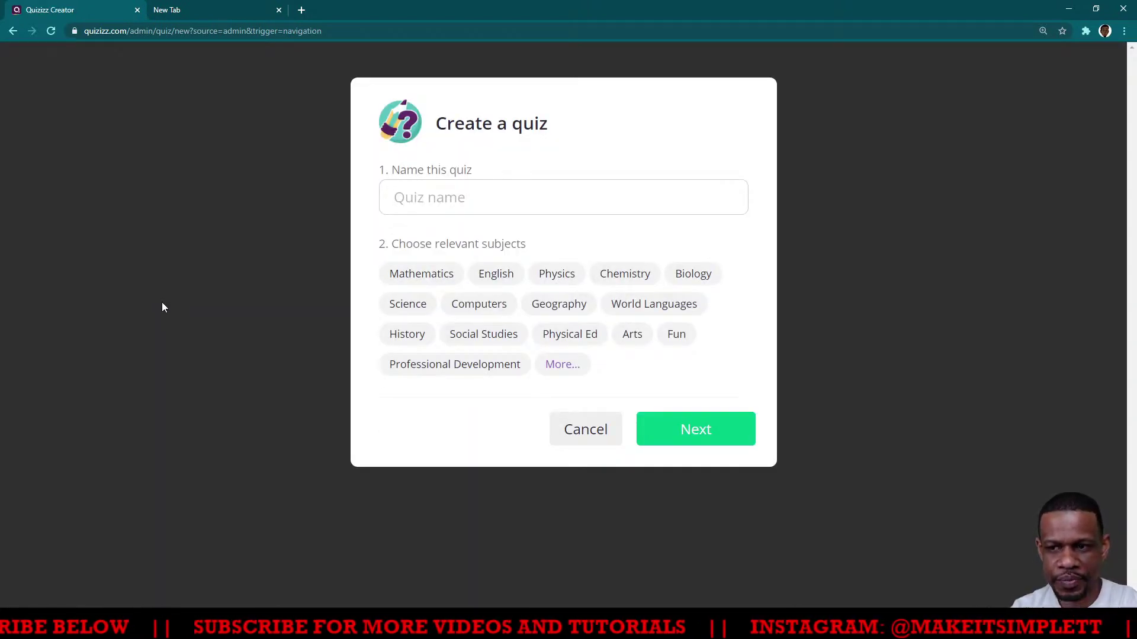
click(441, 191)
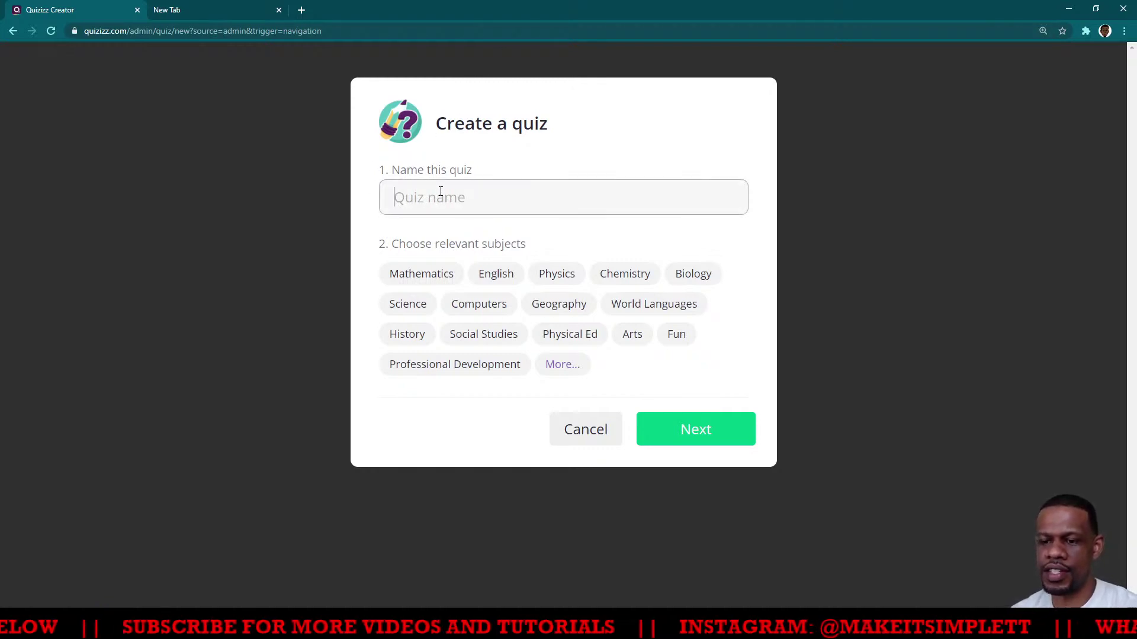
text(Mat)
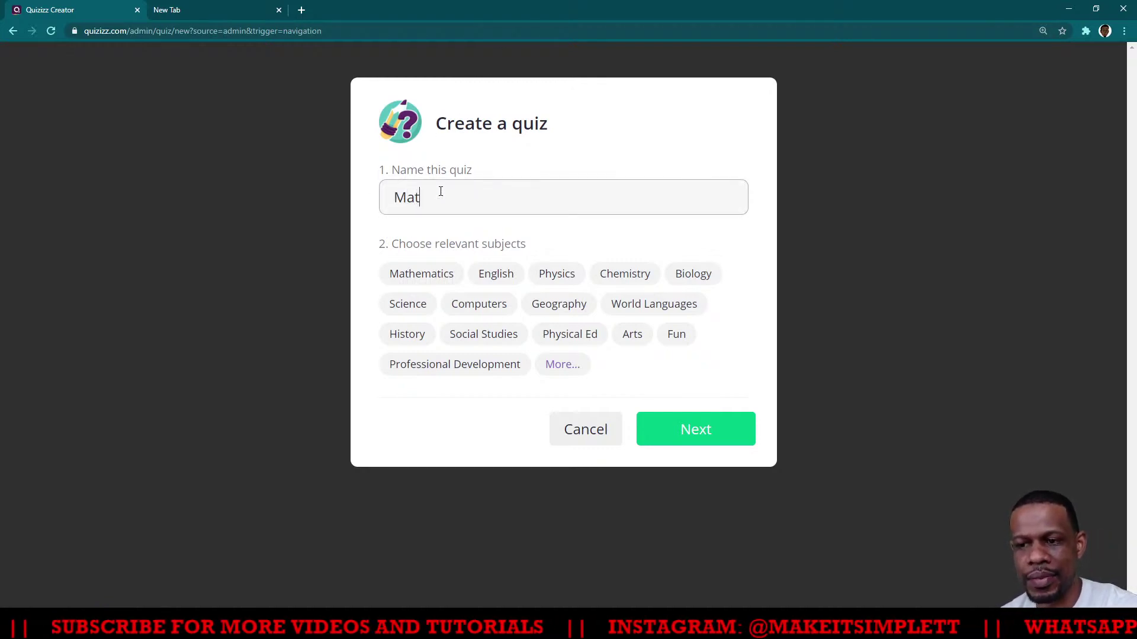
text(hemati)
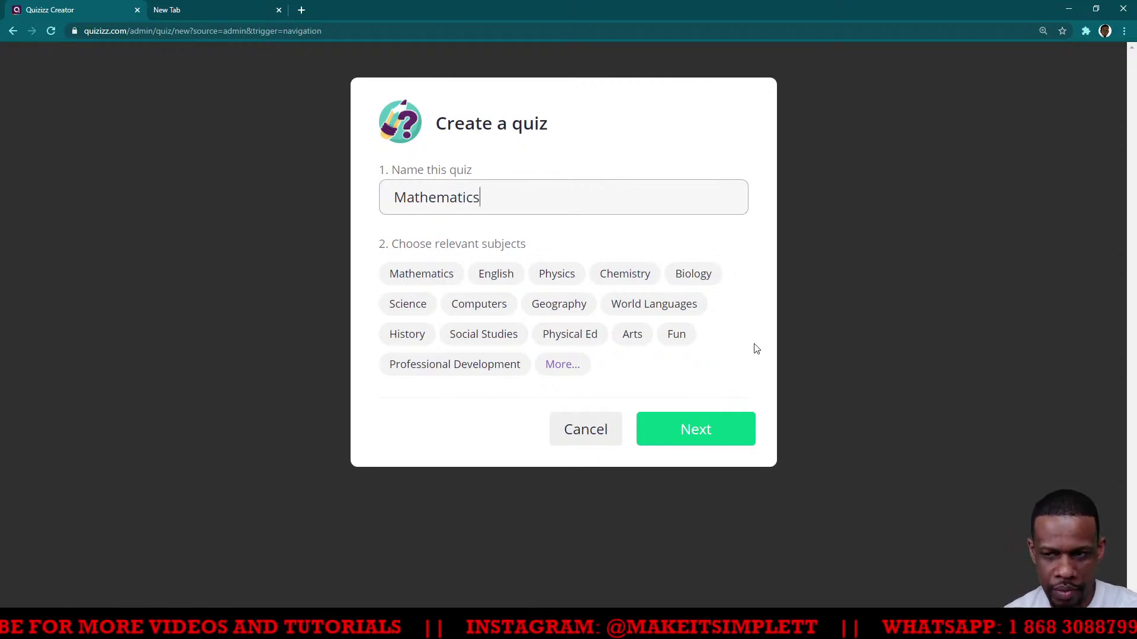
text(cs)
click(702, 424)
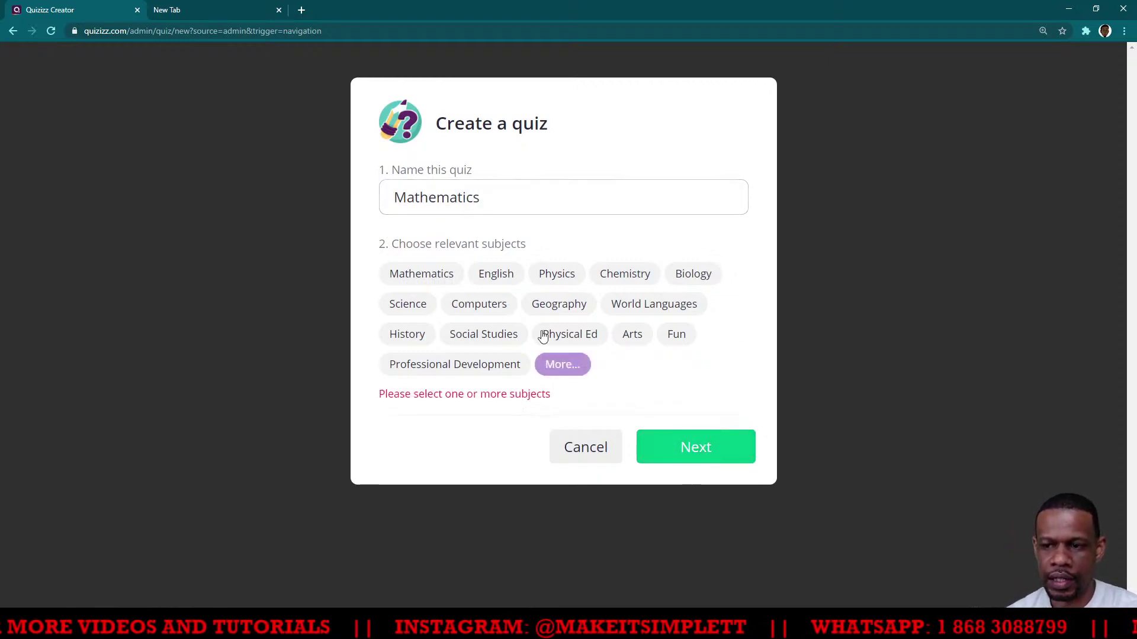
click(419, 275)
click(699, 420)
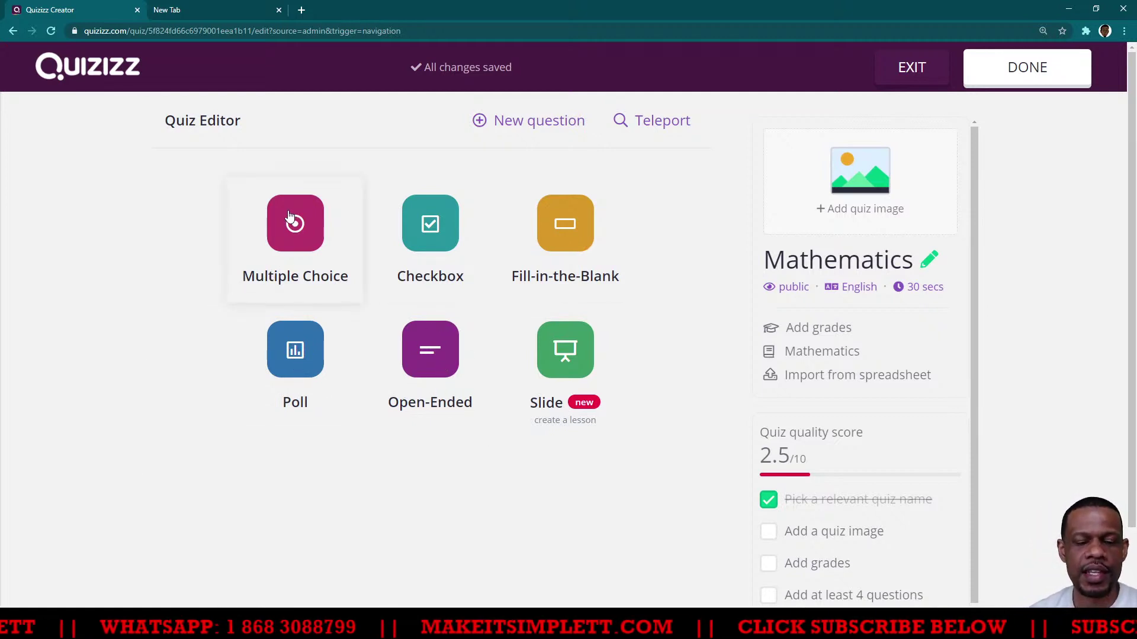
Choose the Multiple Choice question type, then go back to the My Classes page
click(298, 229)
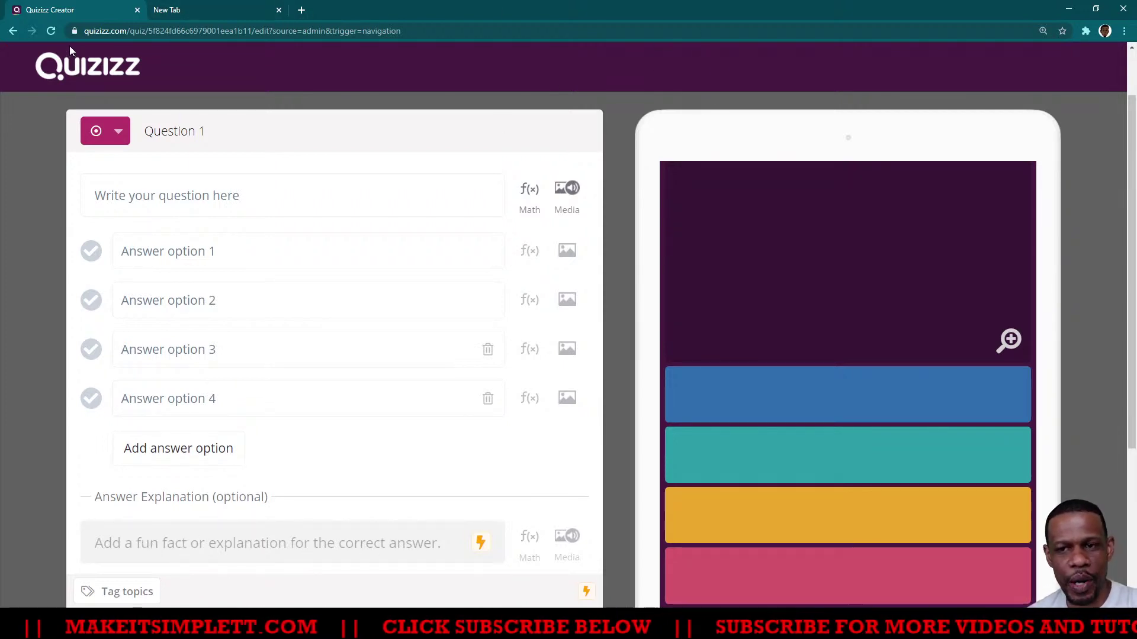
click(13, 30)
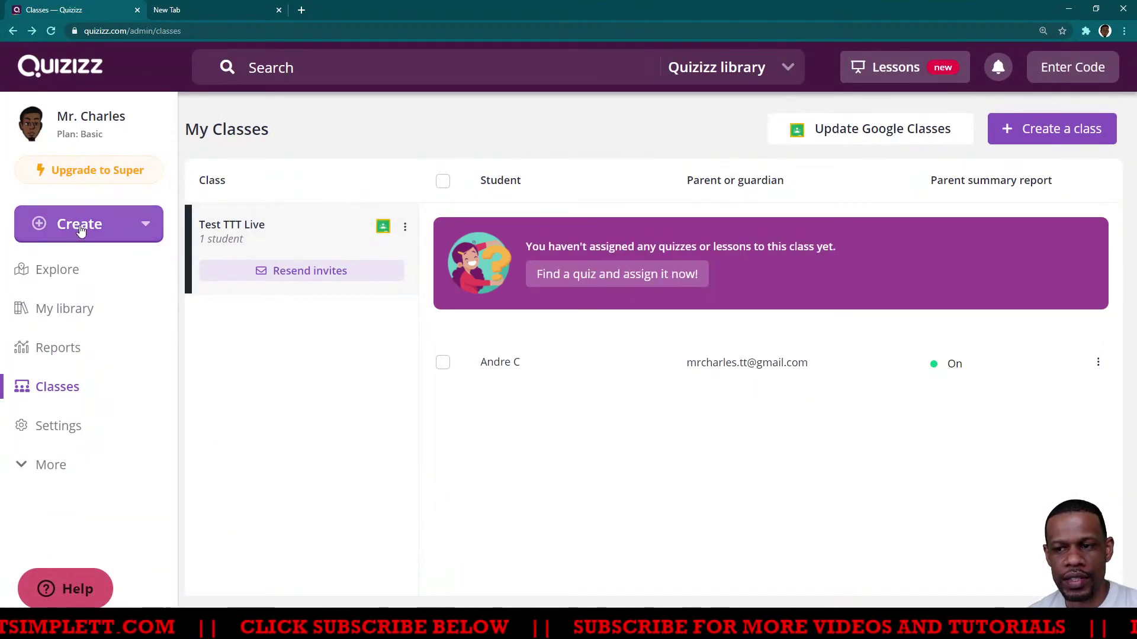
Create another quiz named 'Mathematics' with the Mathematics subject and open its editor
click(90, 231)
click(151, 309)
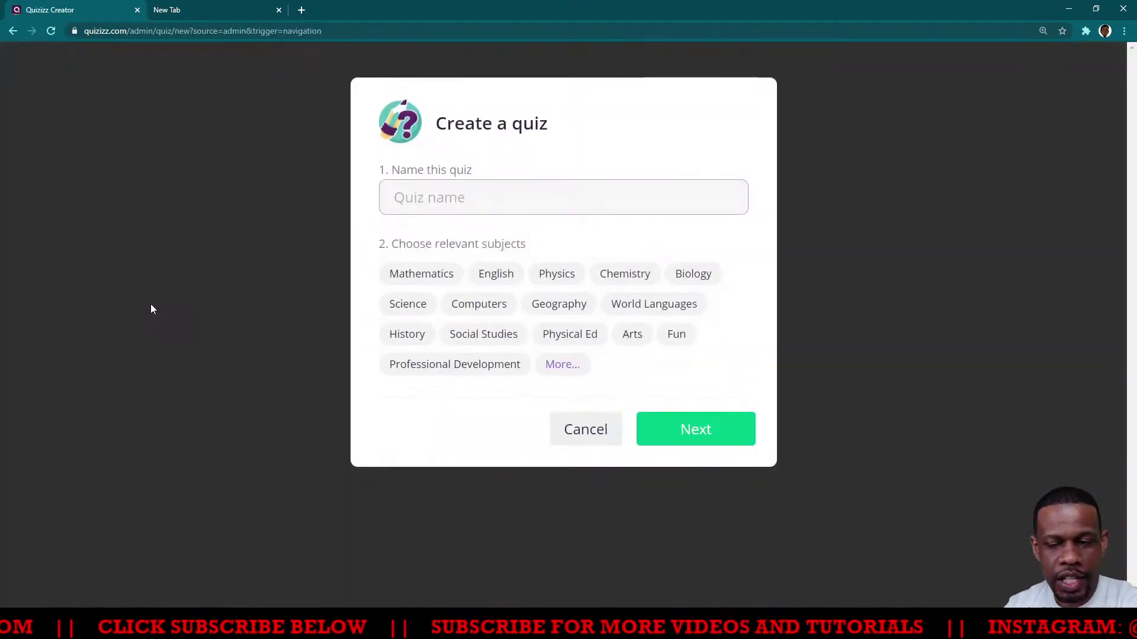
text(M)
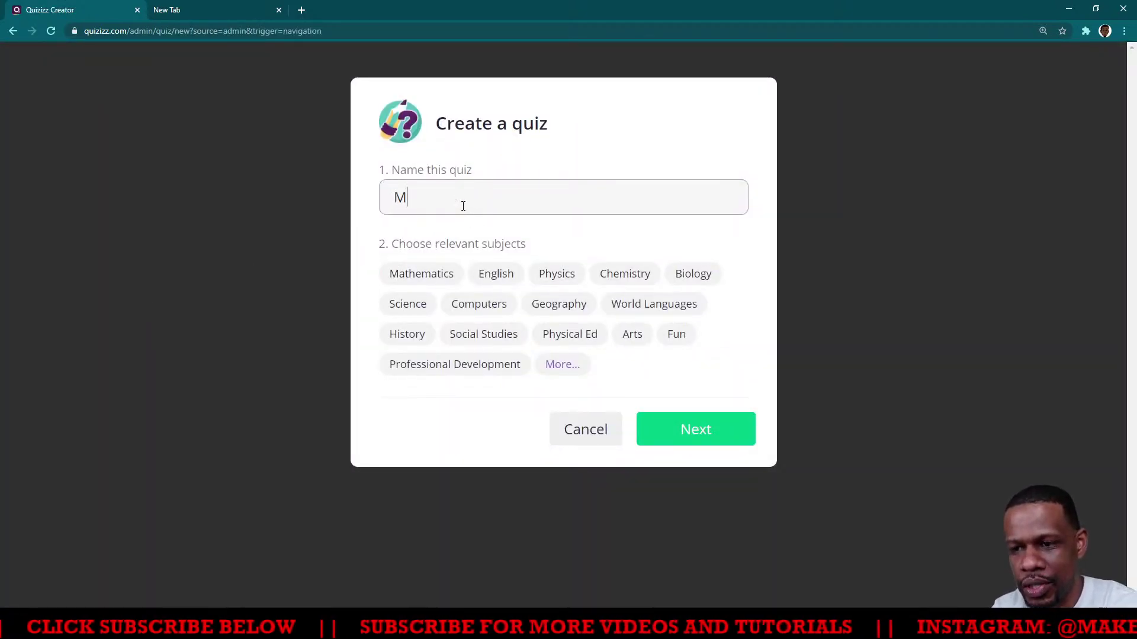
text(athe)
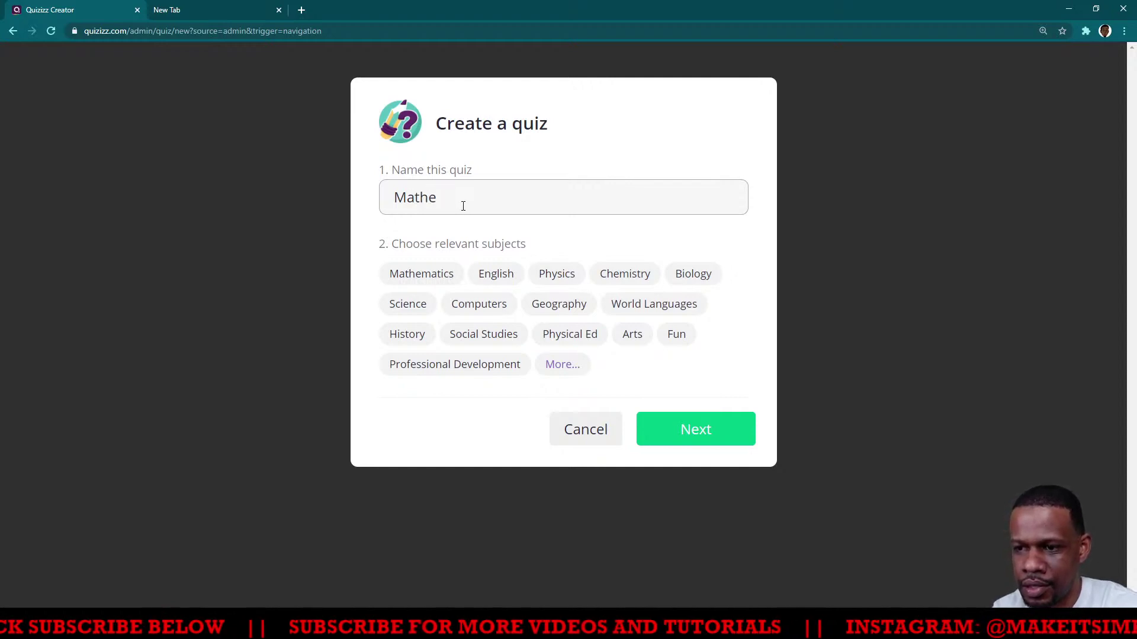
text(matics)
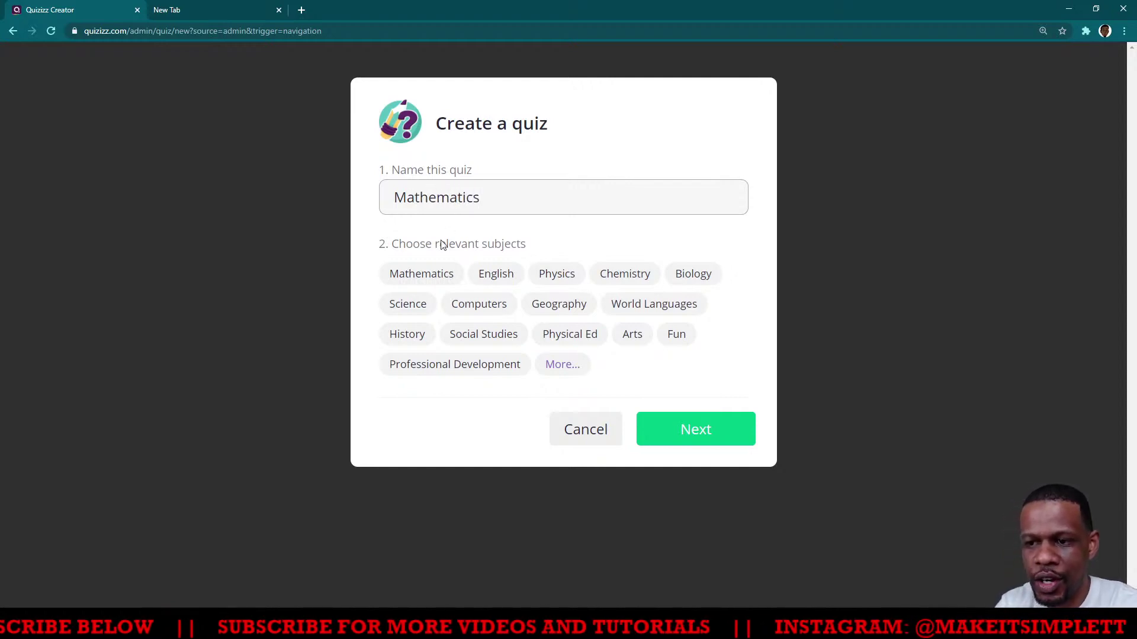
click(421, 274)
click(673, 431)
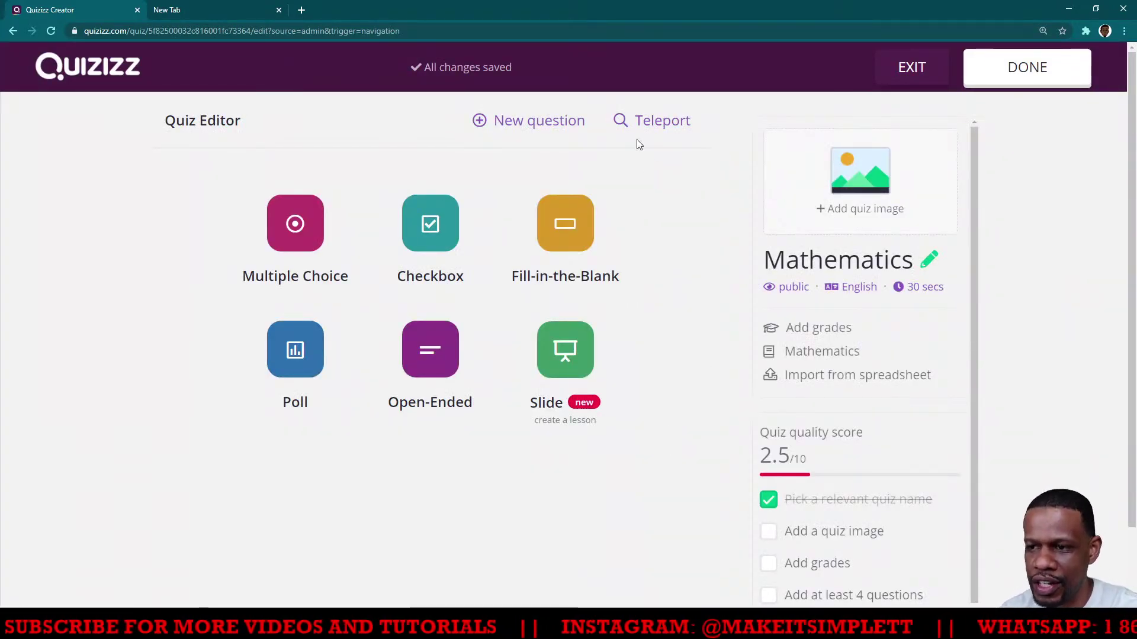
Search the Teleport question bank for 'addition'
click(639, 121)
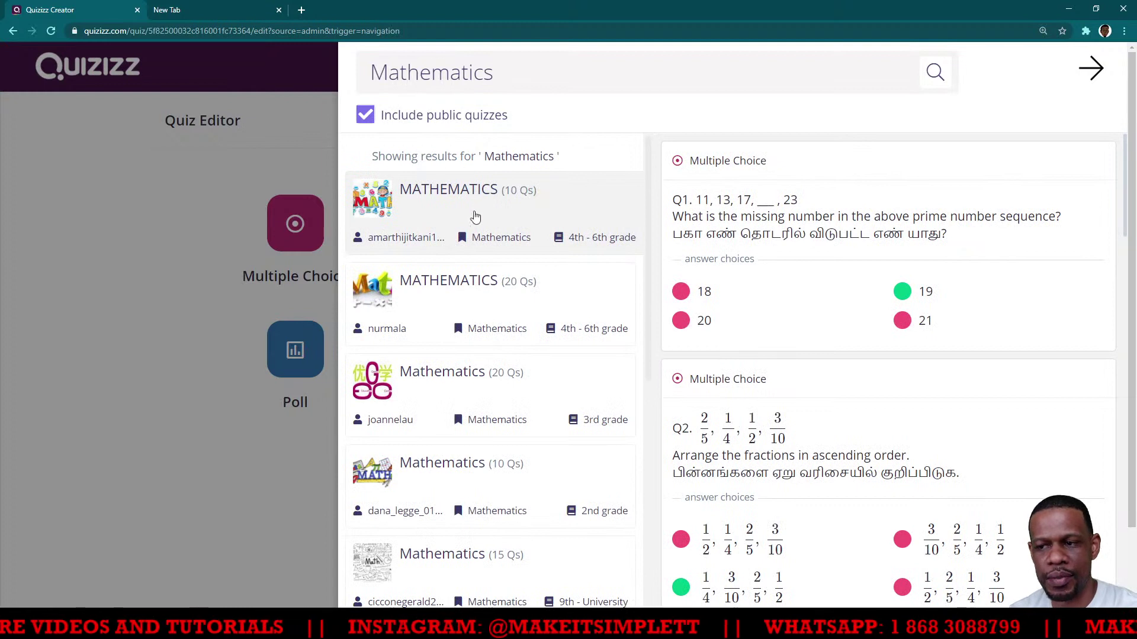
click(549, 64)
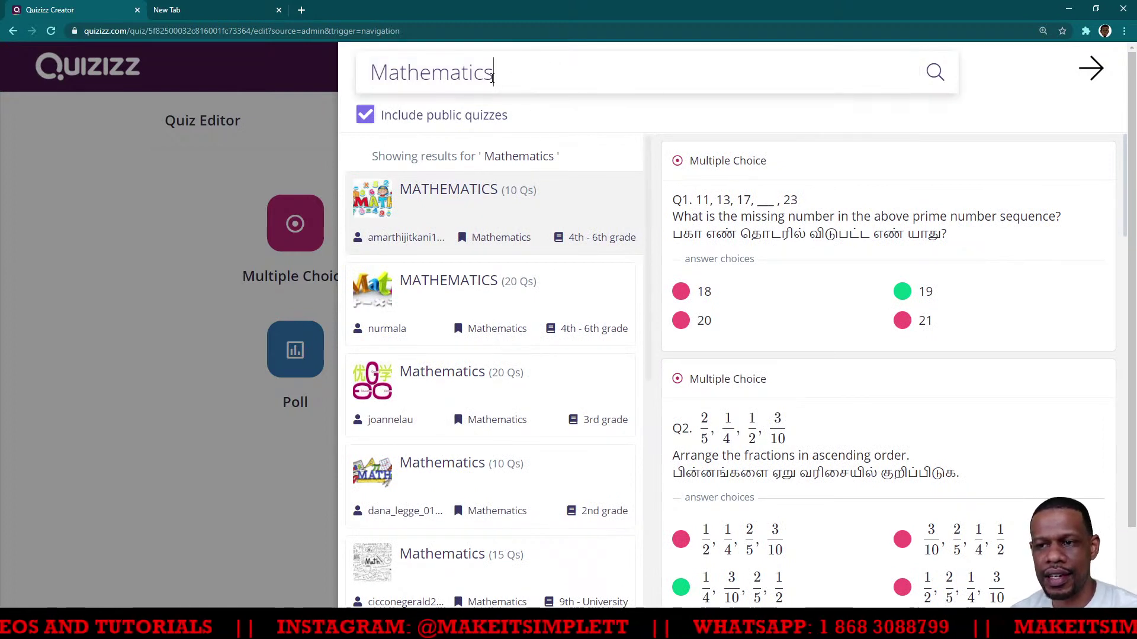
drag(492, 77, 372, 79)
text(a)
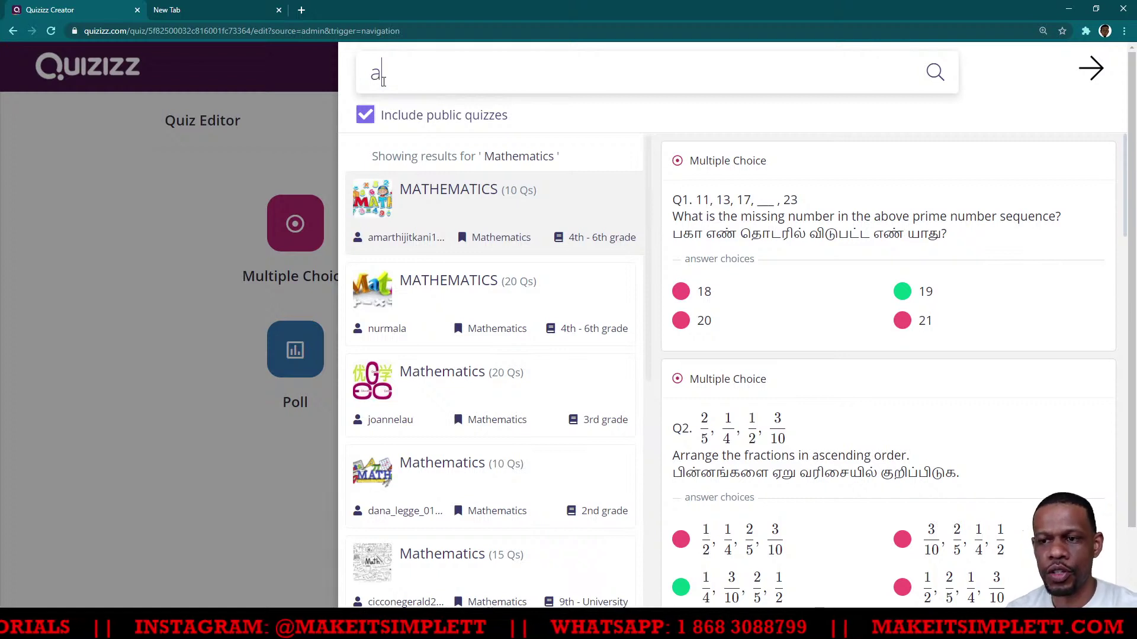
text(ddition)
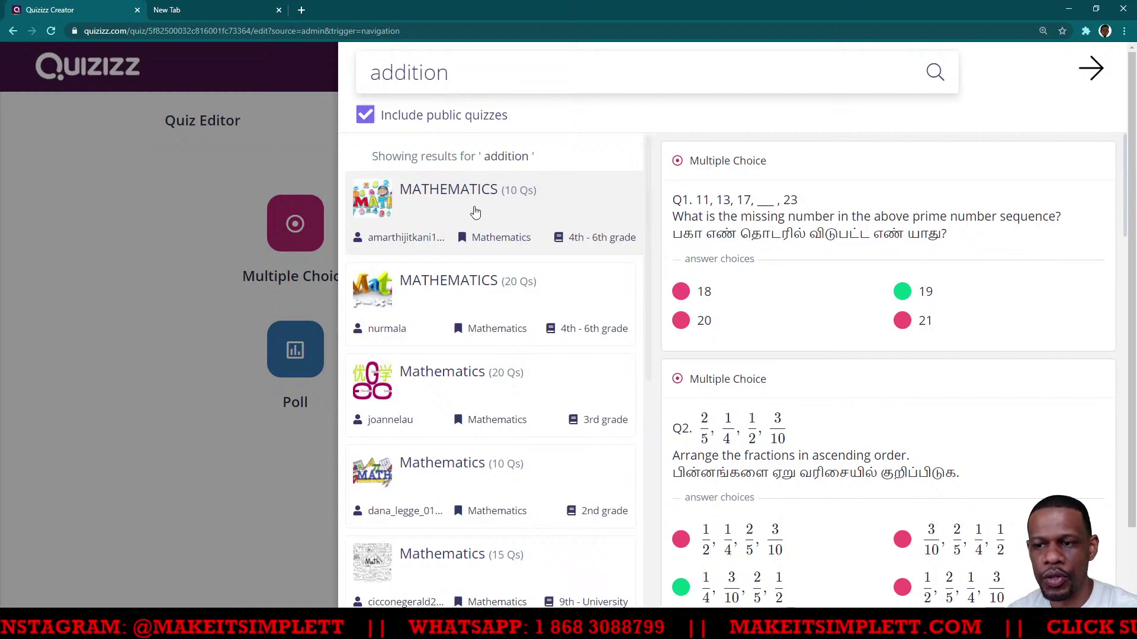
From the second MATHEMATICS (20 Qs) result, add the rice-and-sweets mass question and close the panel
click(474, 212)
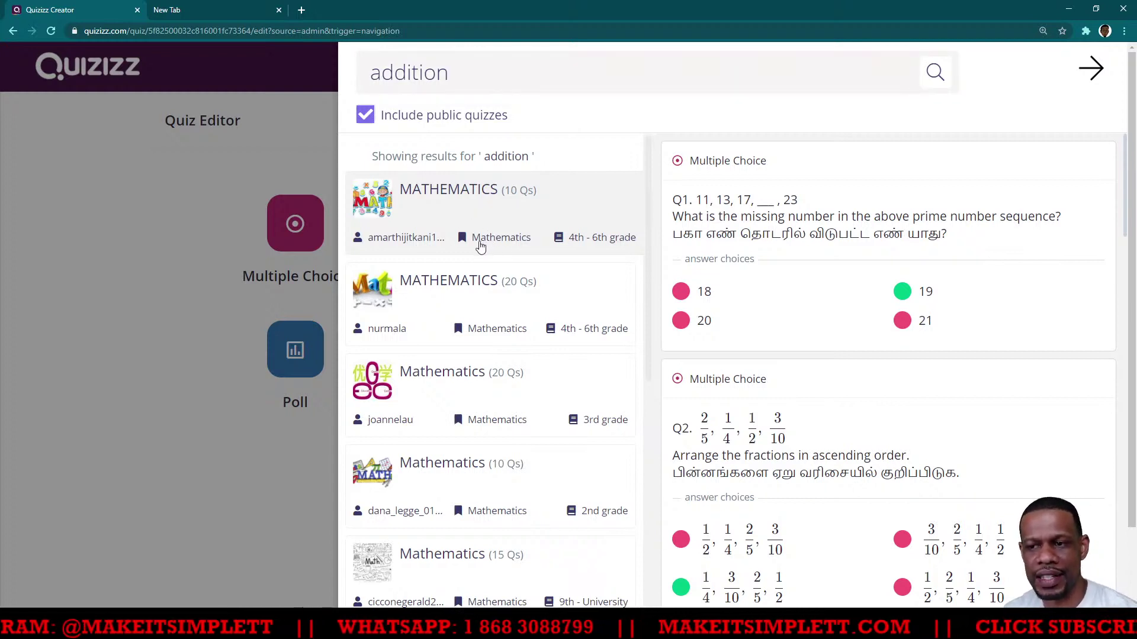
mouse_move(744, 239)
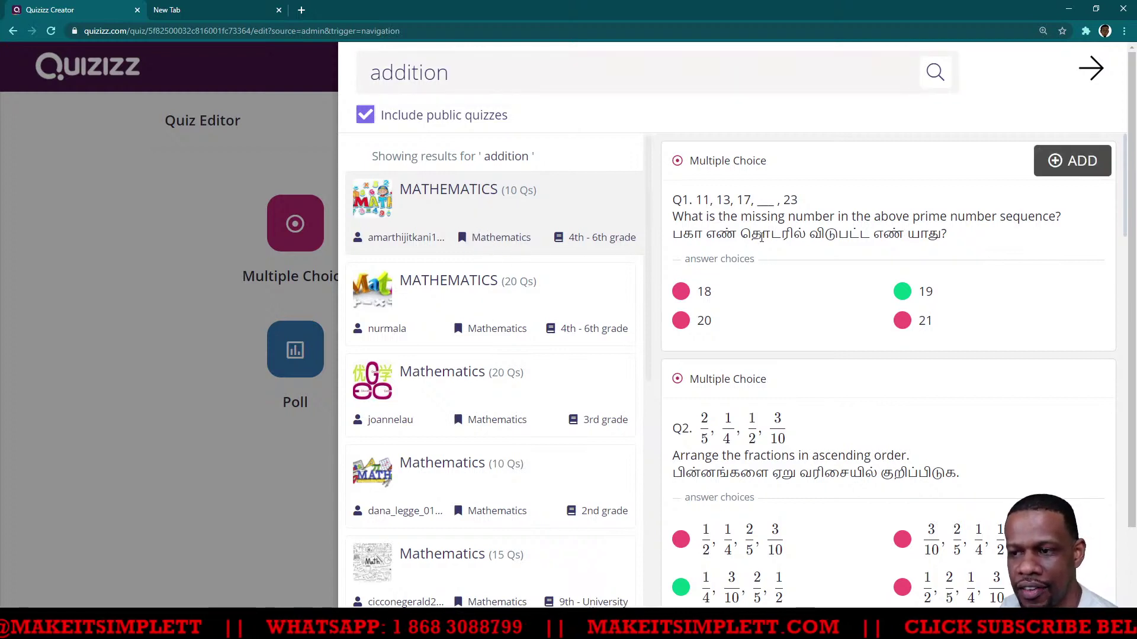
scroll(774, 288, down, 1)
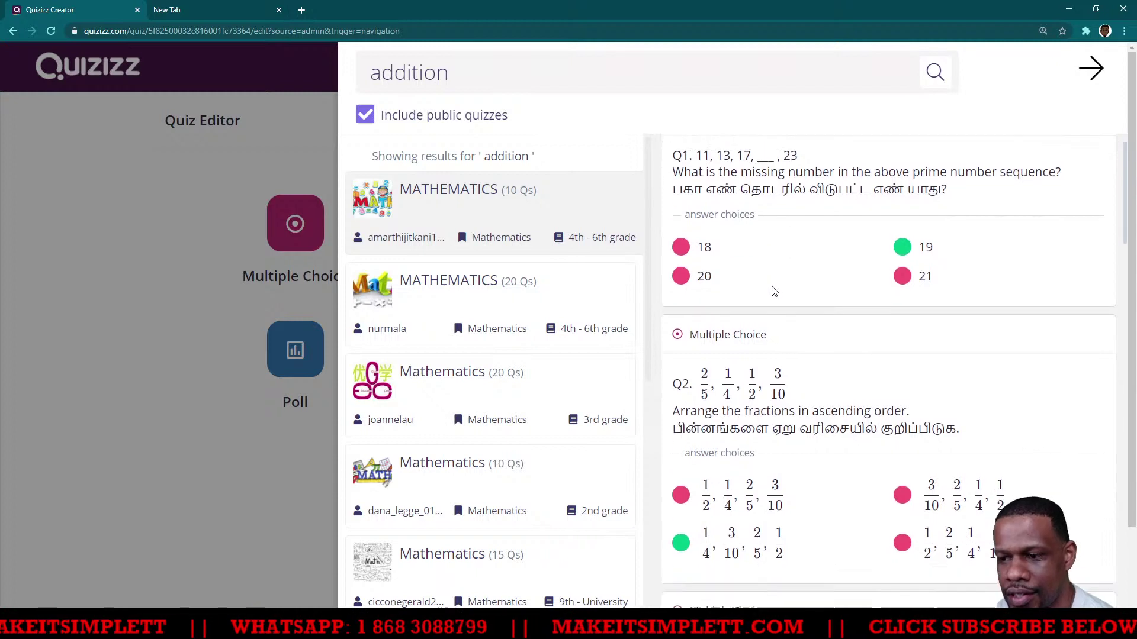
click(418, 317)
mouse_move(774, 274)
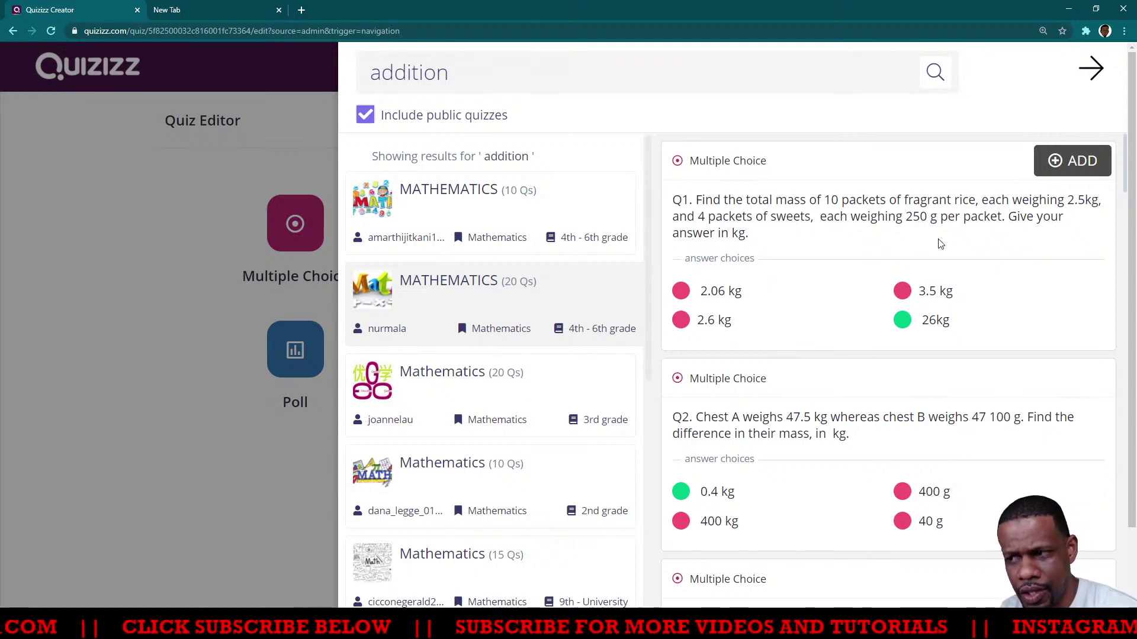
click(1056, 165)
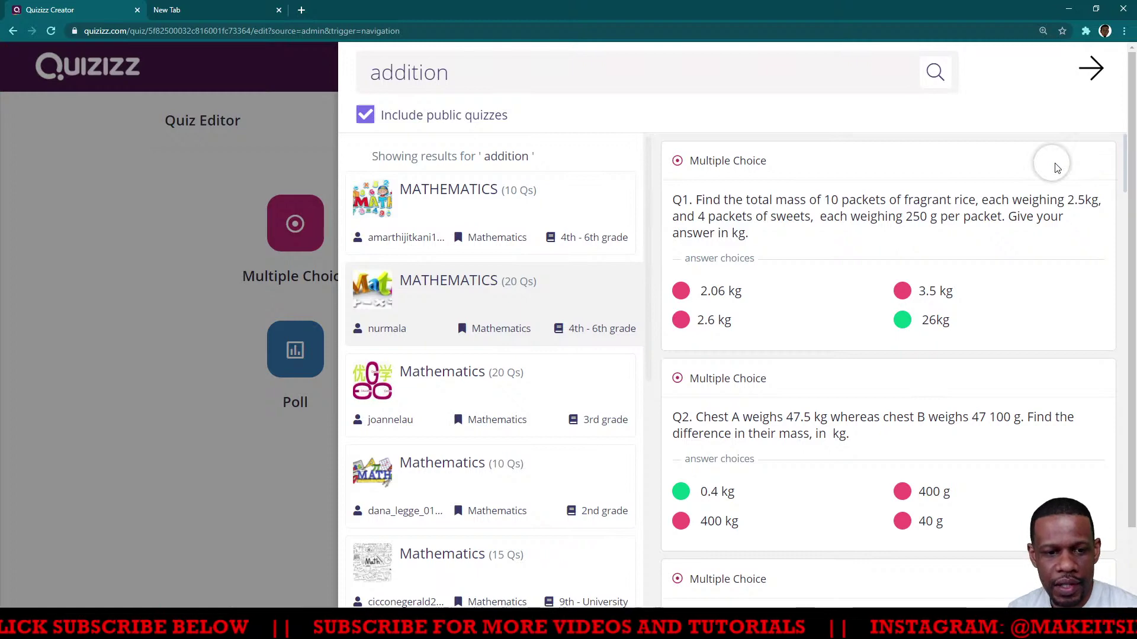
click(144, 460)
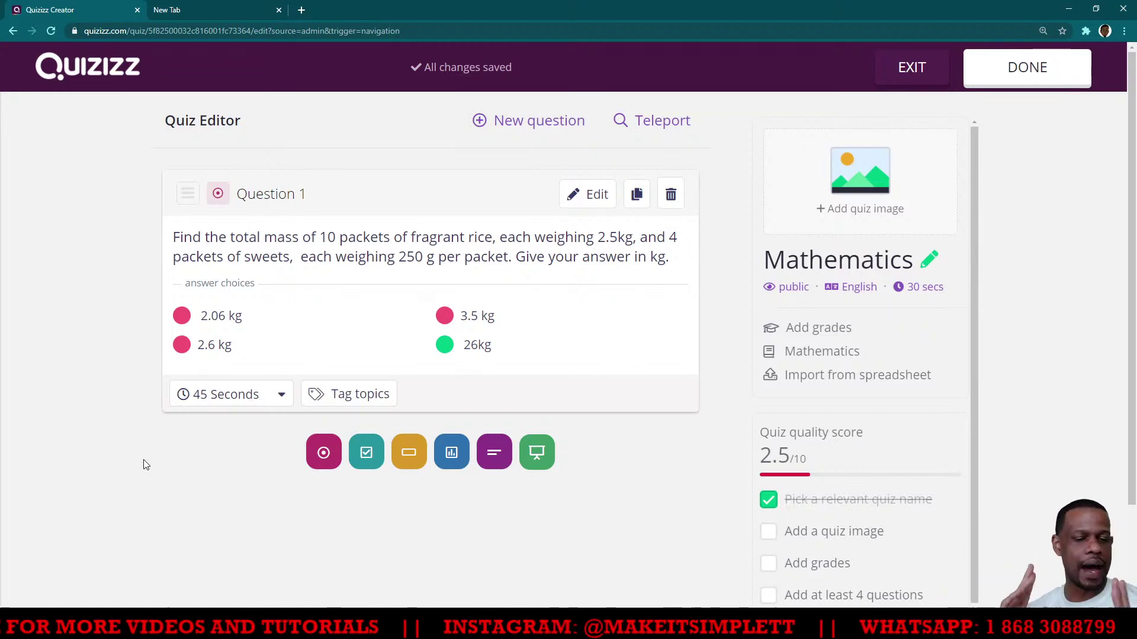
Search the Teleport question bank for 'Subtraction'
click(644, 124)
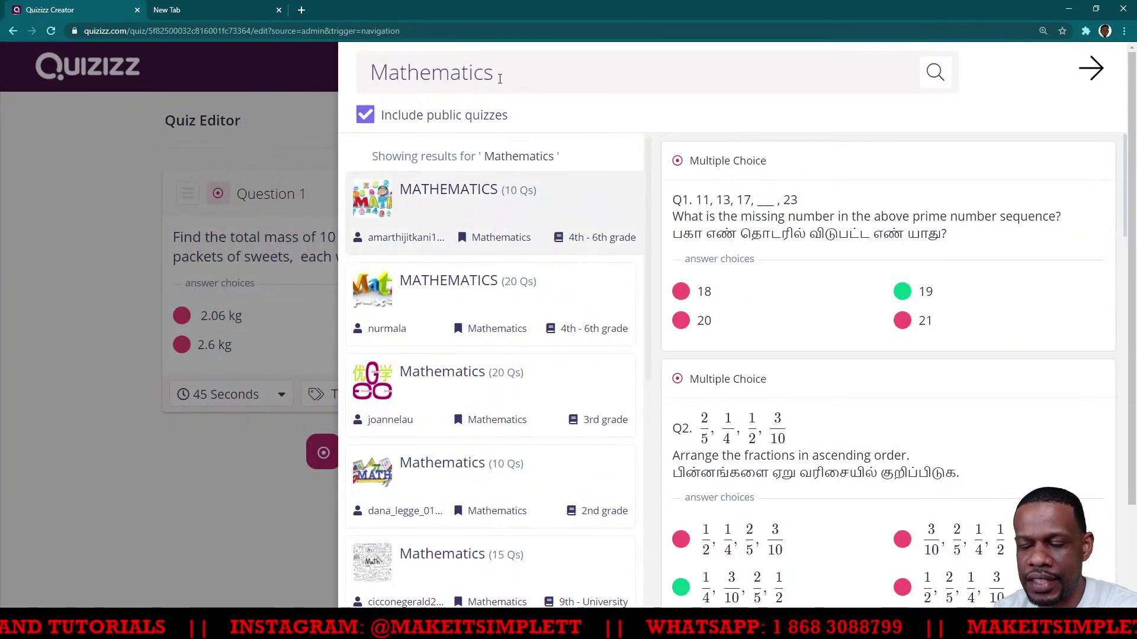
drag(504, 75, 378, 69)
text(S)
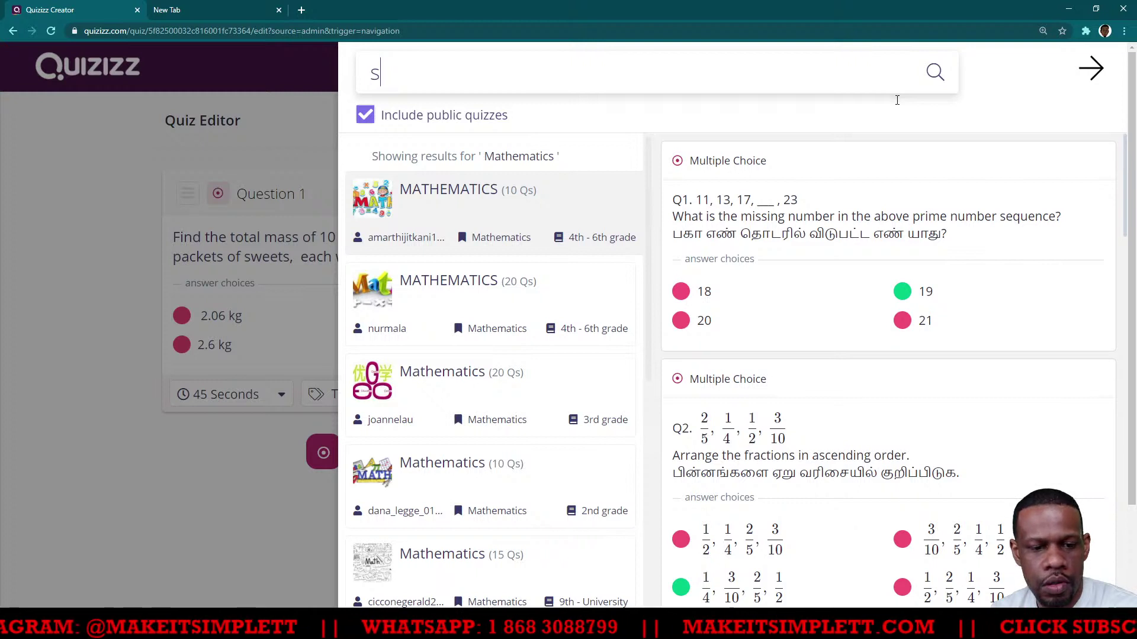
text(ubtraction)
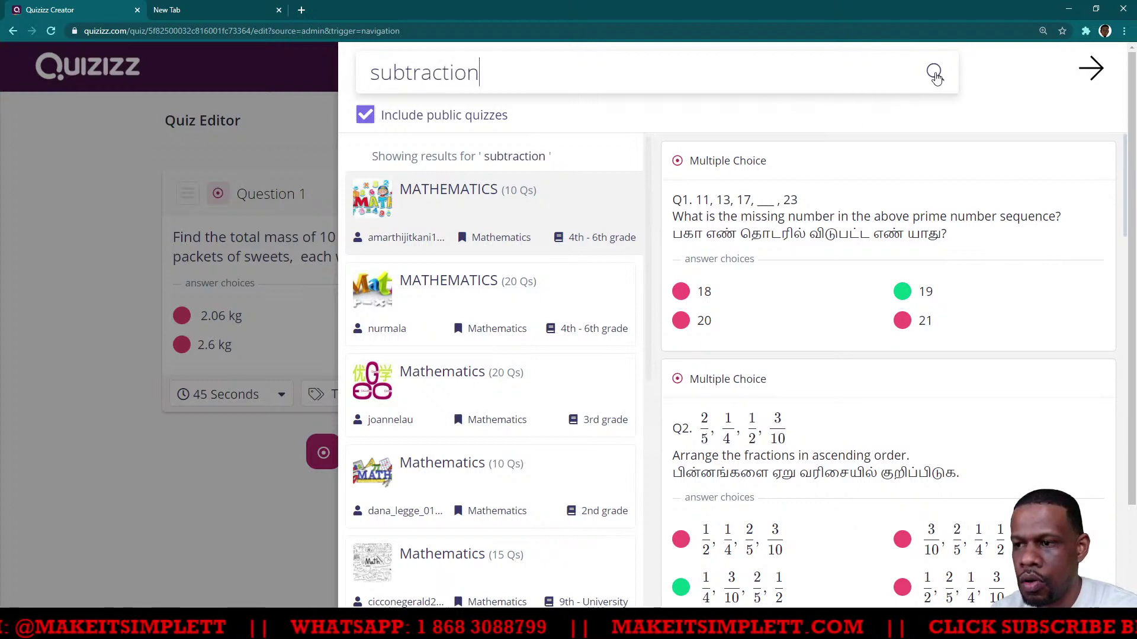
click(934, 73)
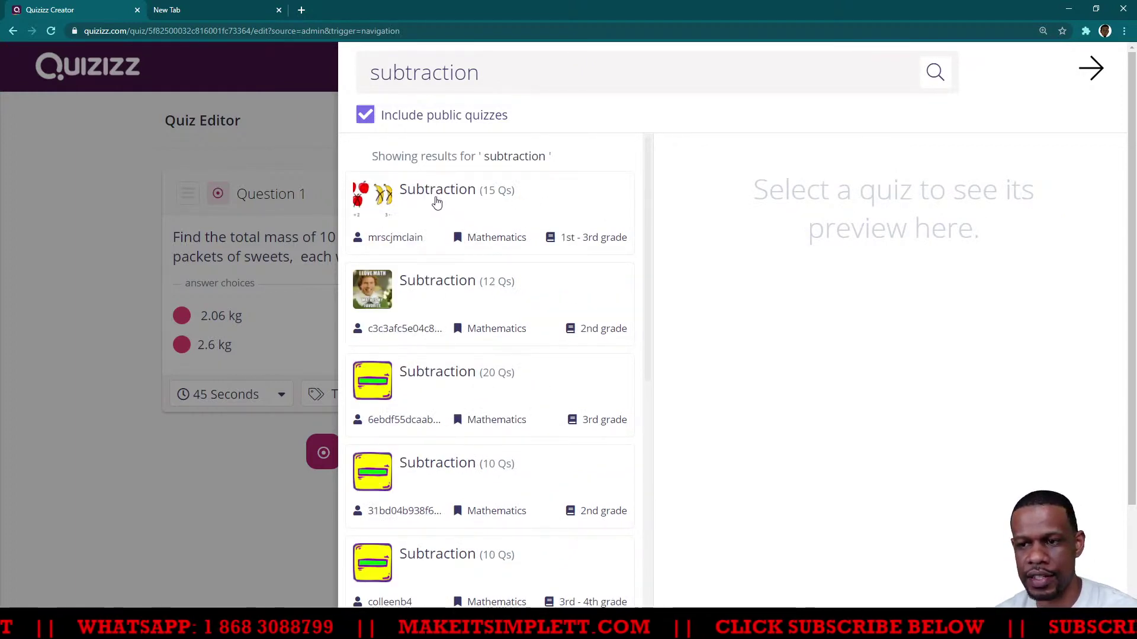
Add '6 - 3 = ?' from the first Subtraction quiz and the temperature-change question from Subtraction (20 Qs)
click(436, 203)
mouse_move(719, 203)
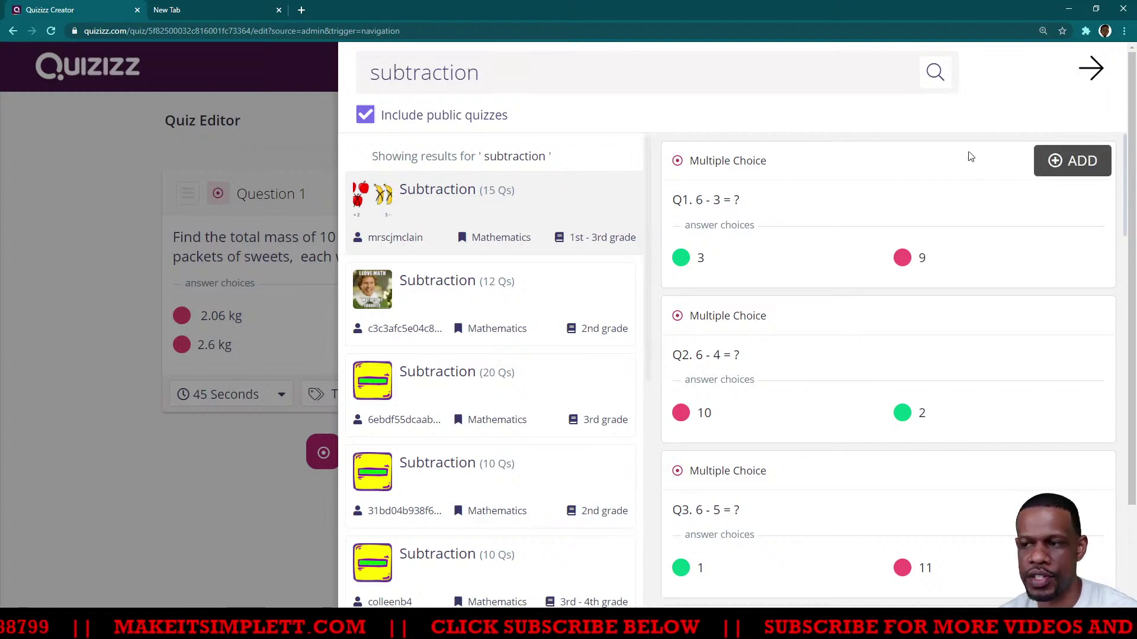
click(1083, 169)
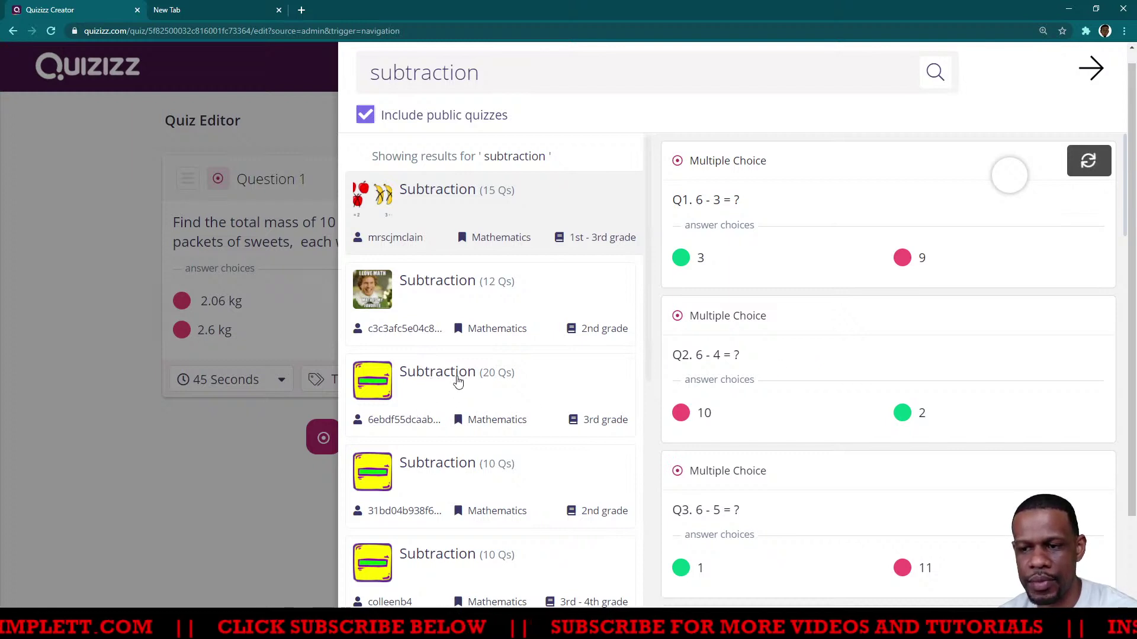
click(447, 377)
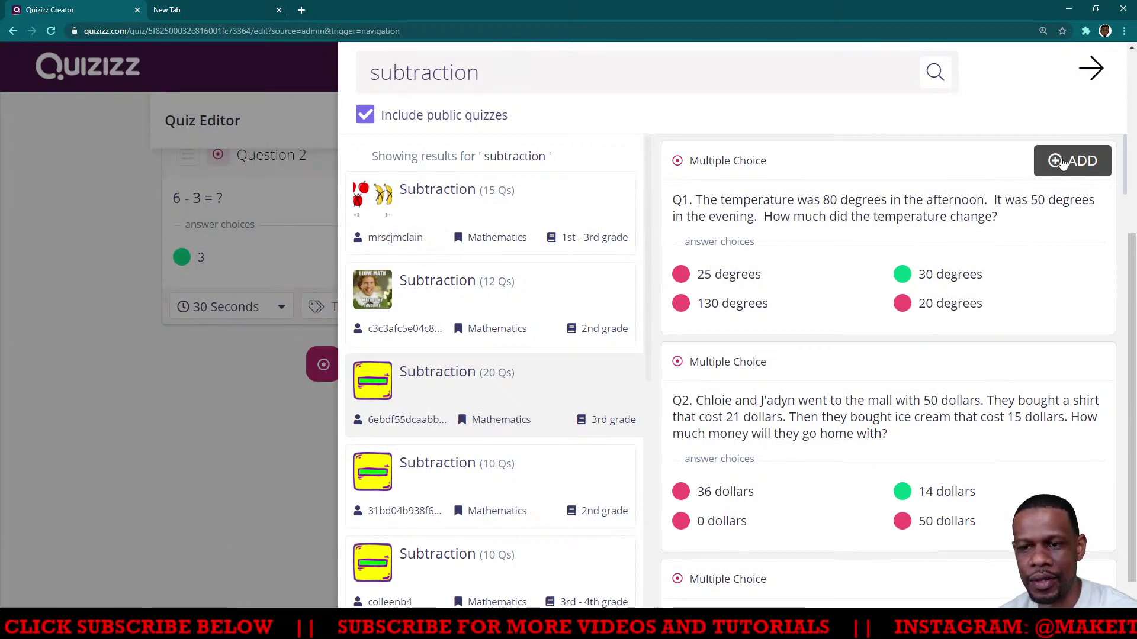
click(1063, 163)
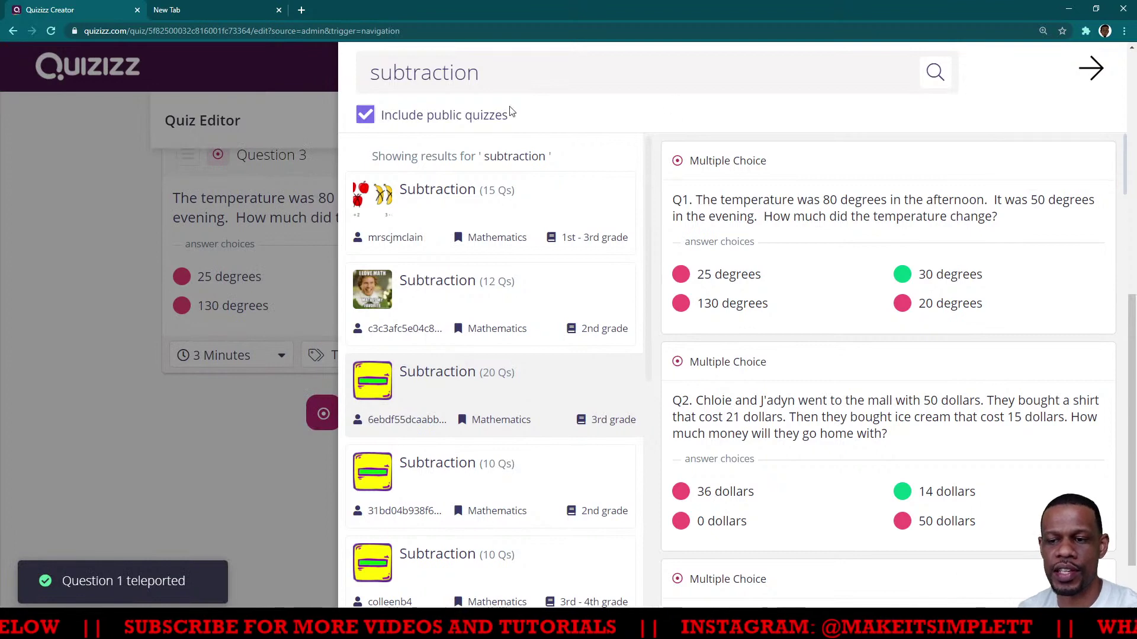
Close the search panel, look over questions 1–3, and bring up the new-question type choices
click(136, 408)
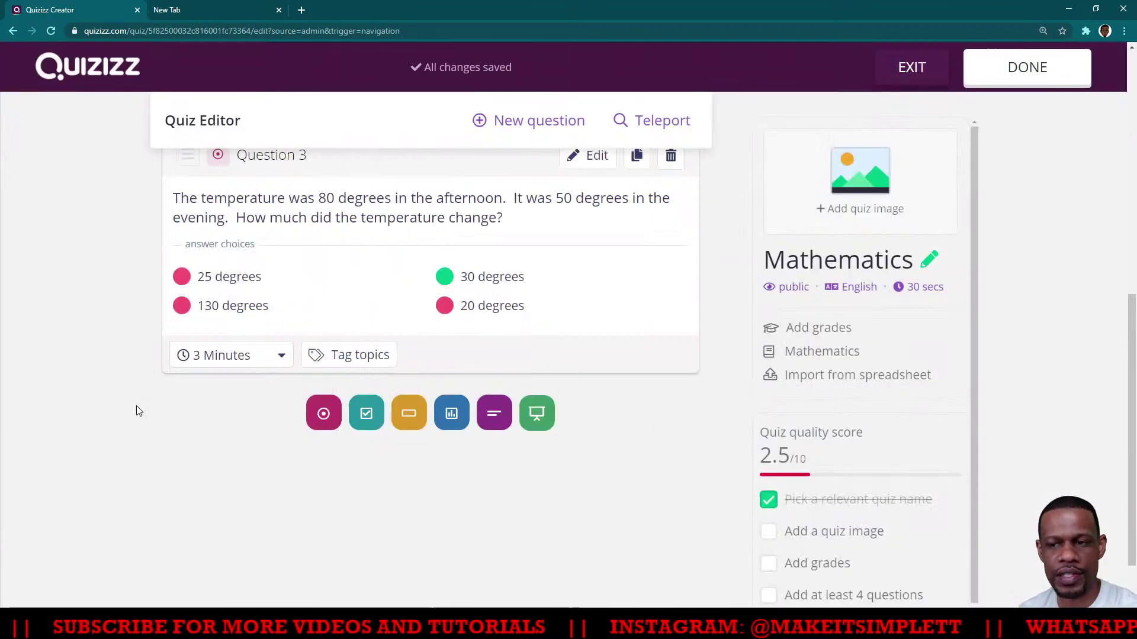
scroll(136, 406, up, 7)
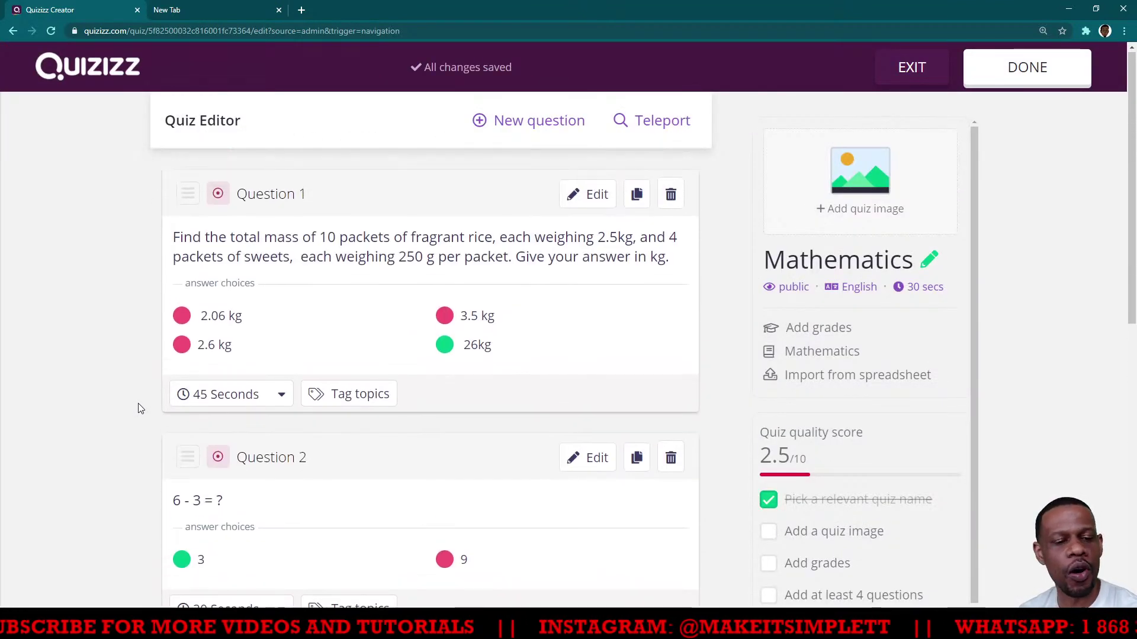
scroll(139, 408, down, 9)
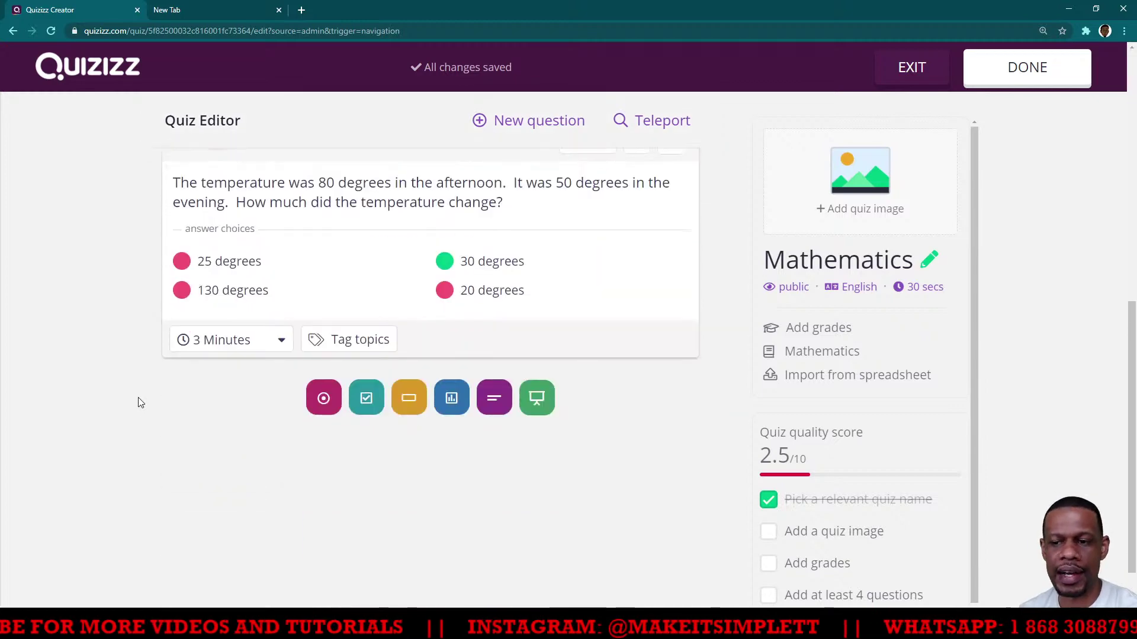
scroll(140, 405, up, 7)
scroll(139, 403, up, 4)
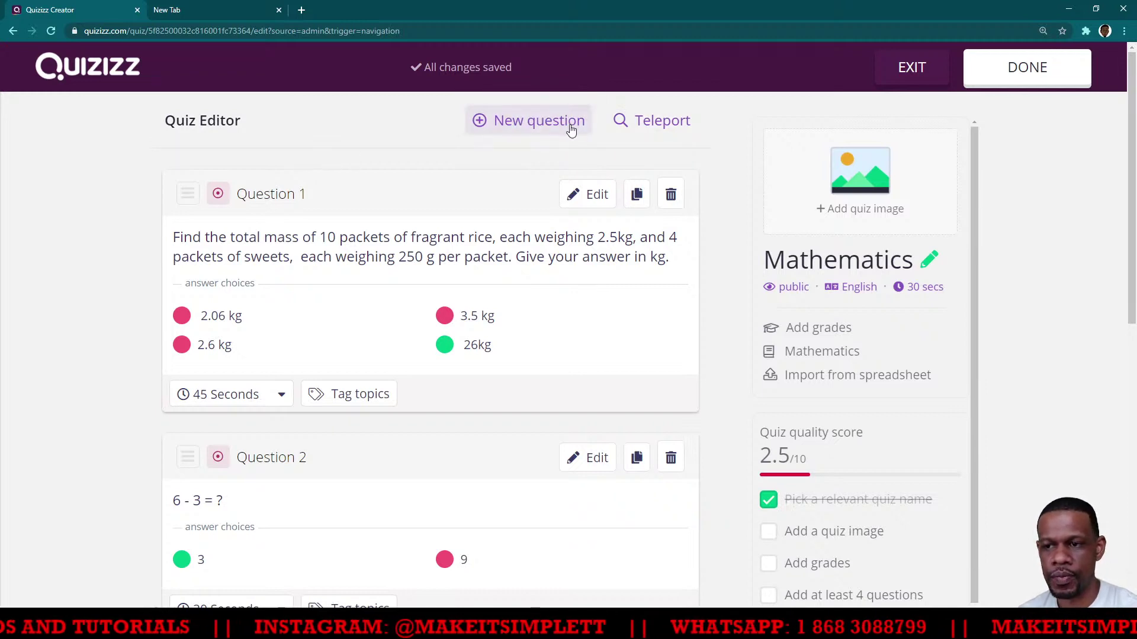
click(553, 126)
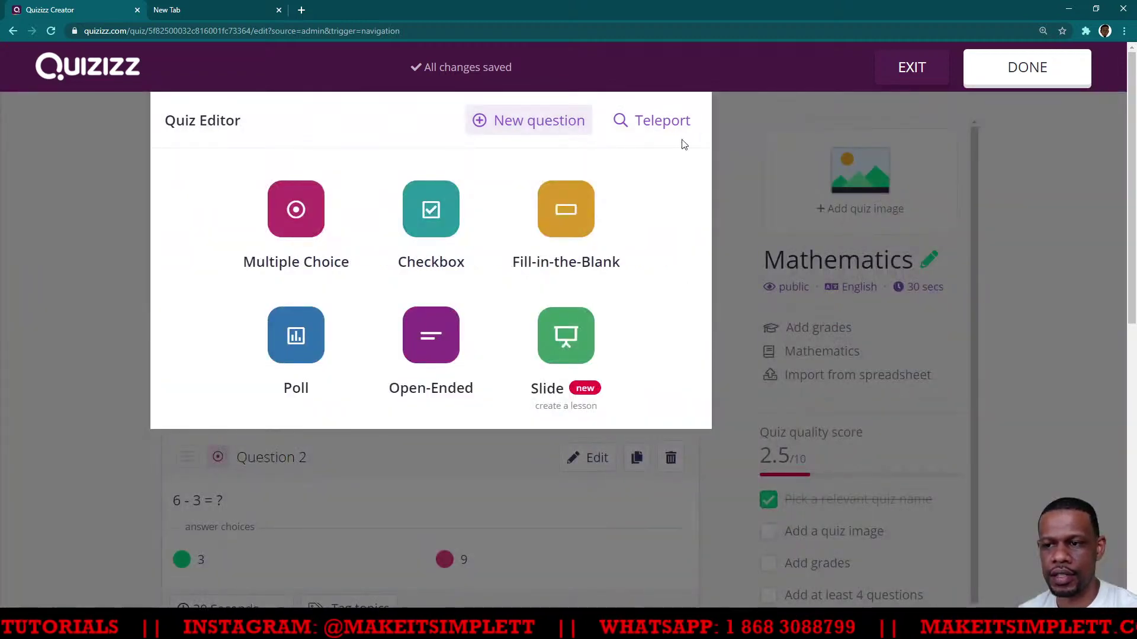
Search the Teleport question bank for 'dance'
click(662, 121)
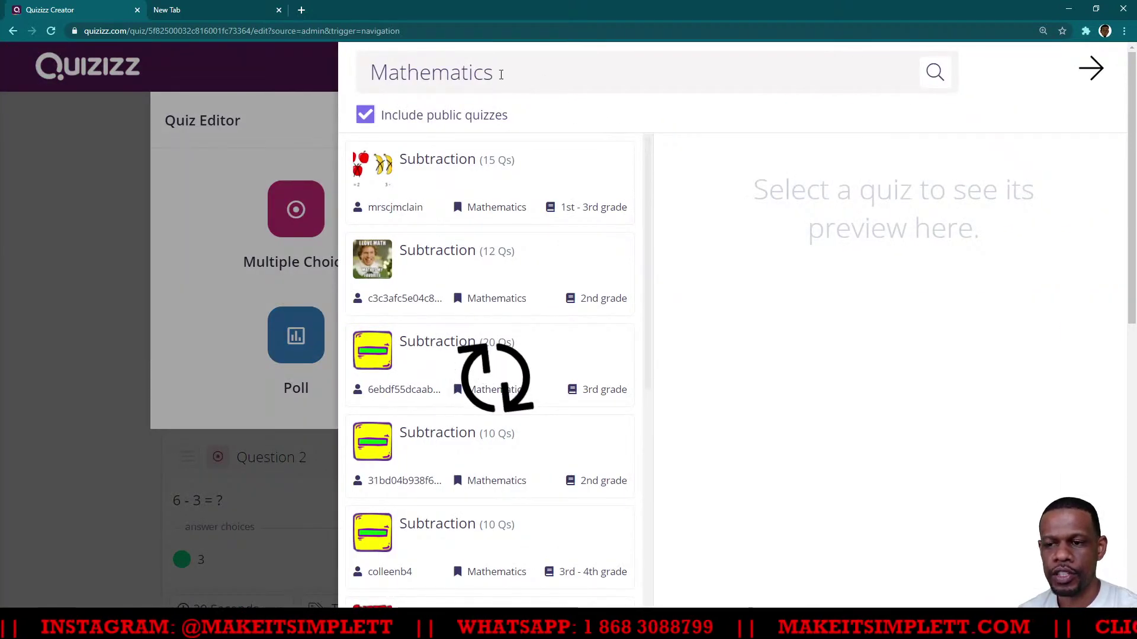
drag(495, 72, 379, 79)
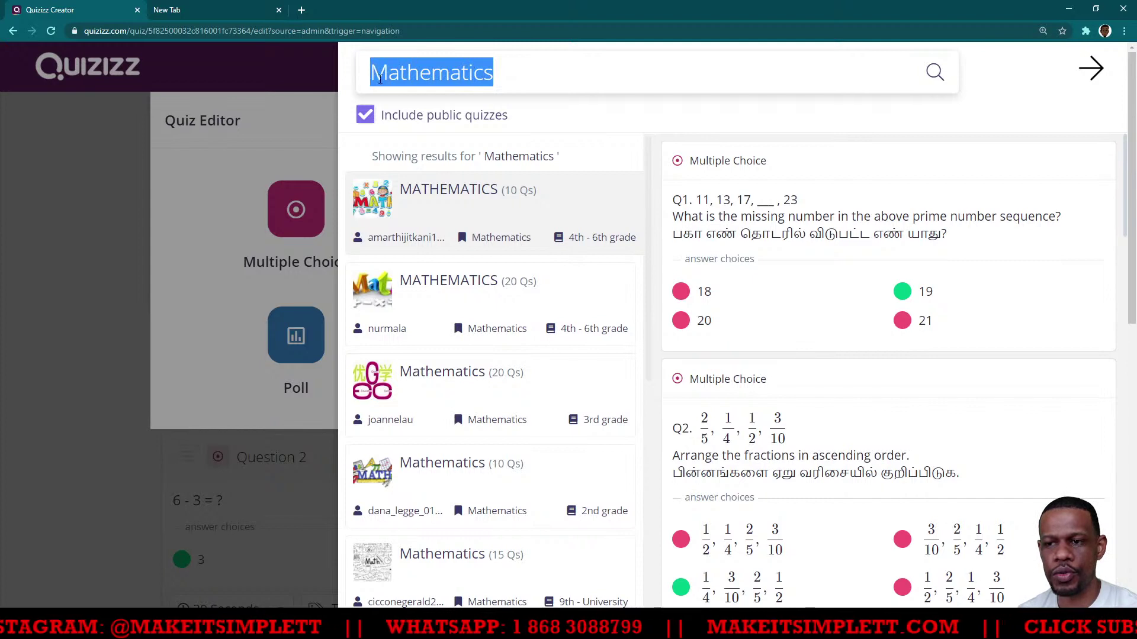
text(d)
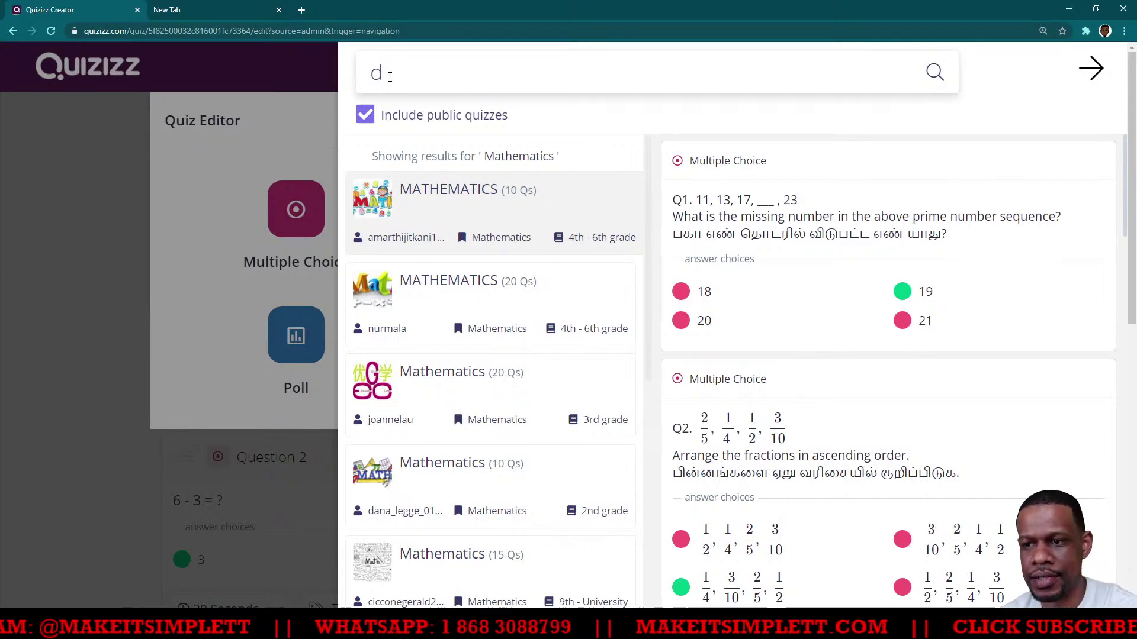
text(ance)
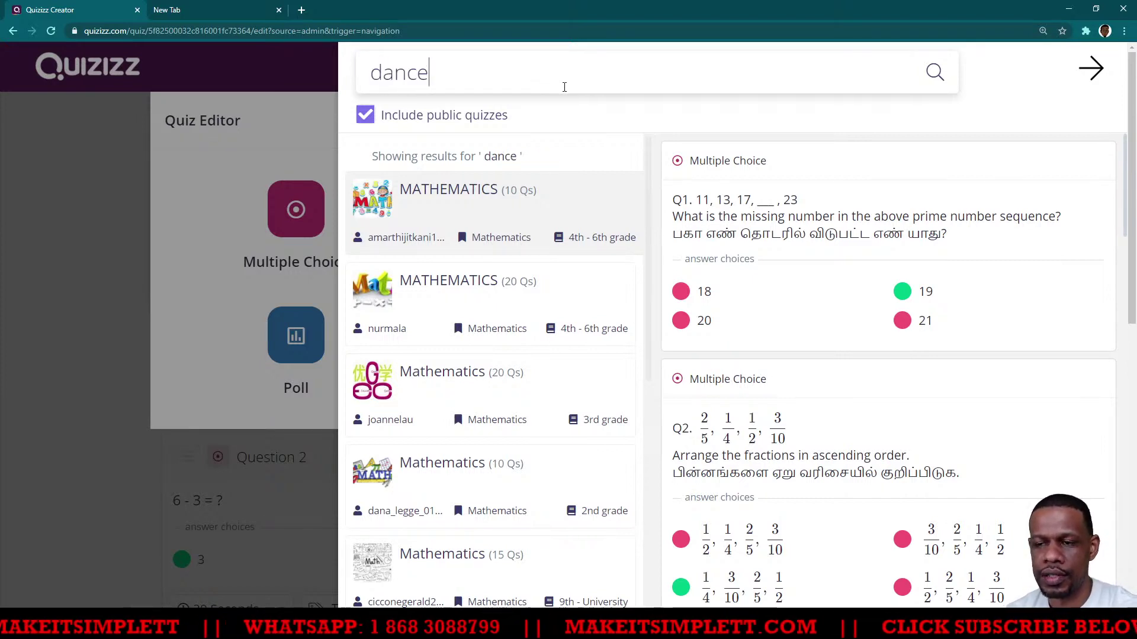
click(933, 74)
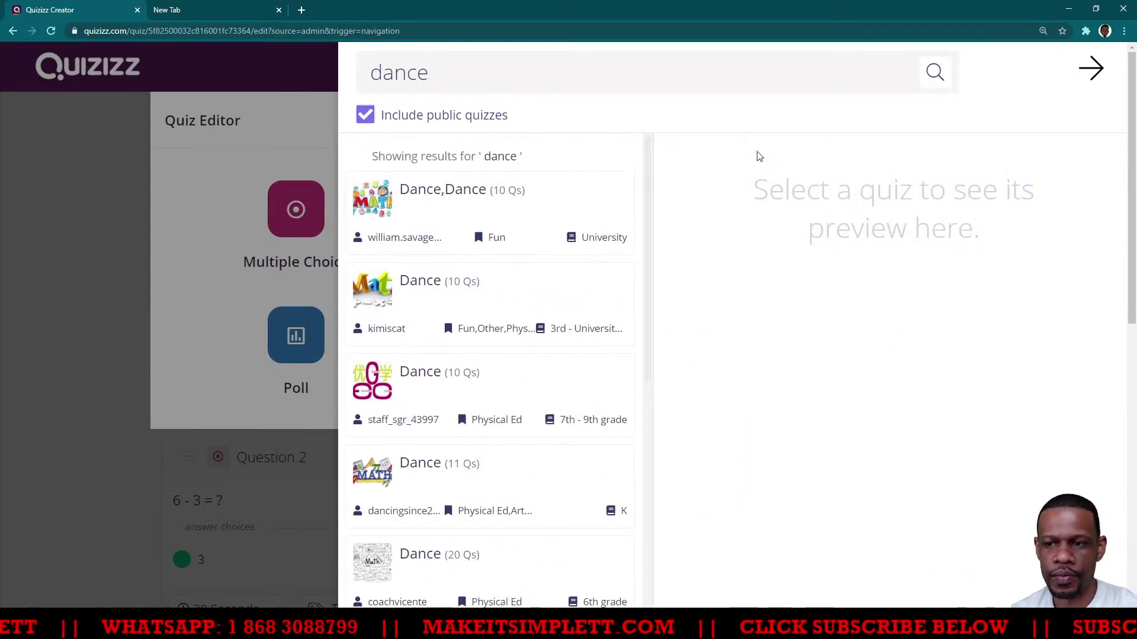
Preview the Dance,Dance quiz and the third Dance quiz among the results
click(447, 201)
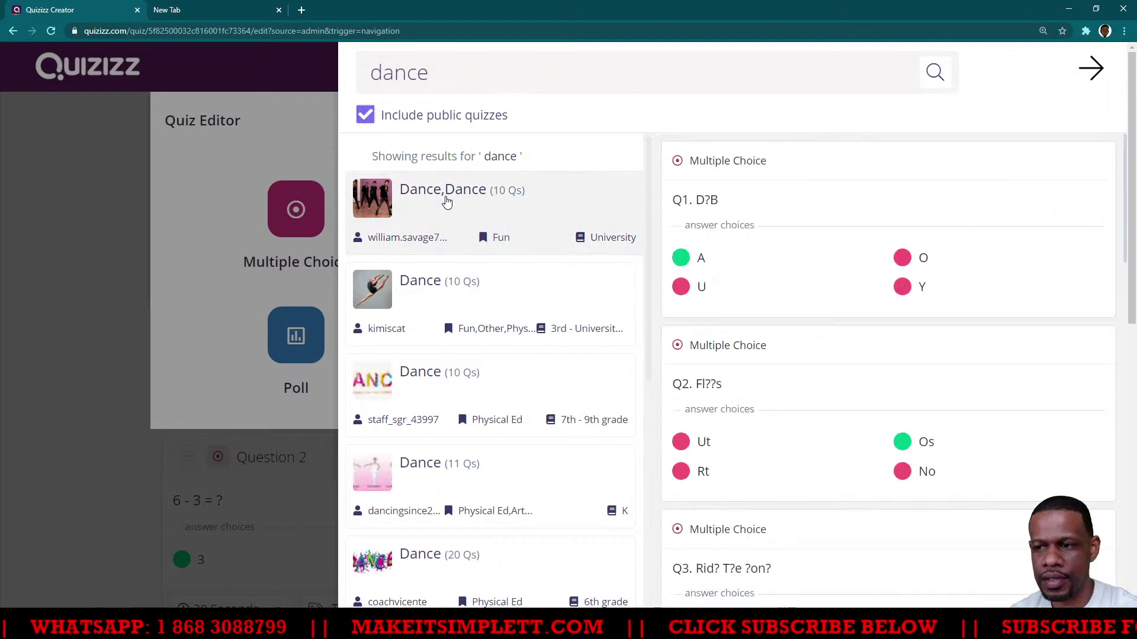
click(411, 388)
mouse_move(982, 240)
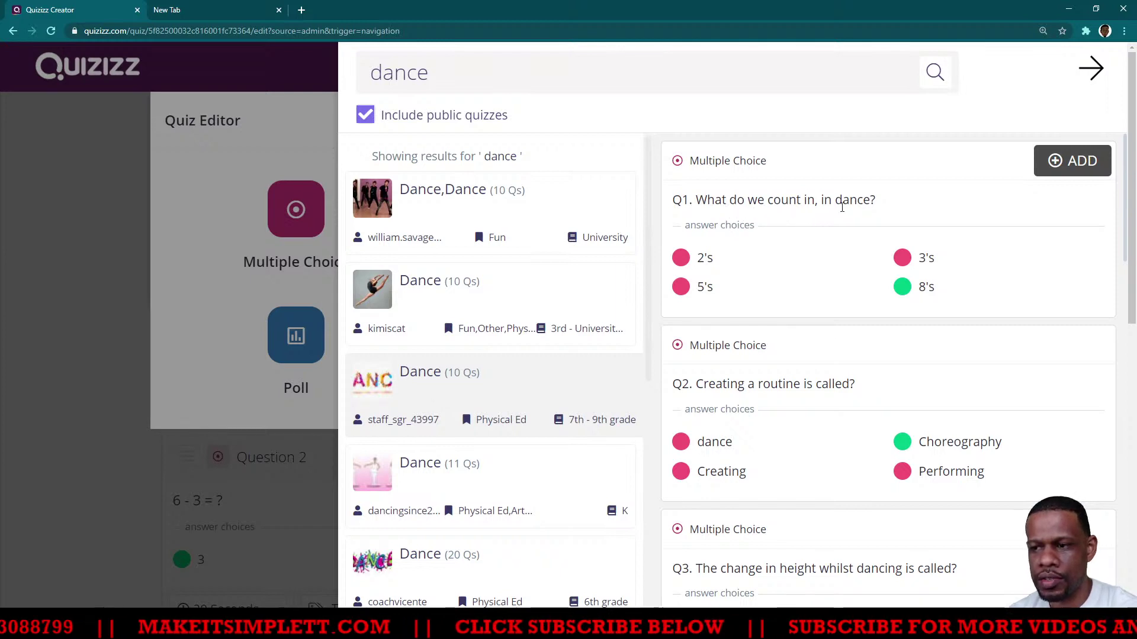
mouse_move(787, 391)
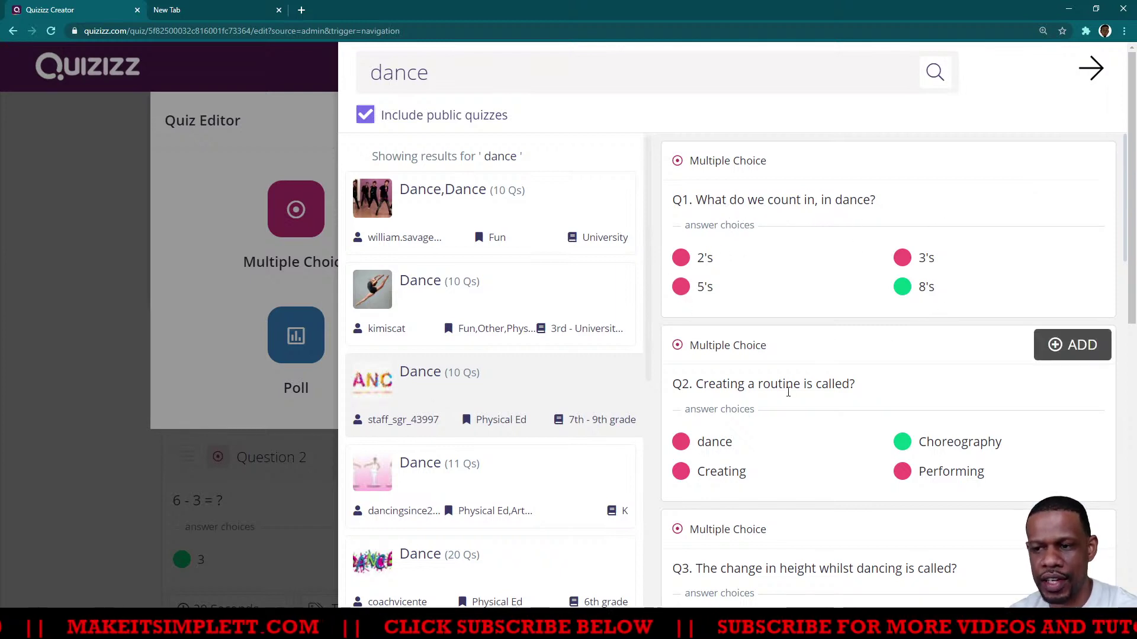
scroll(811, 400, down, 3)
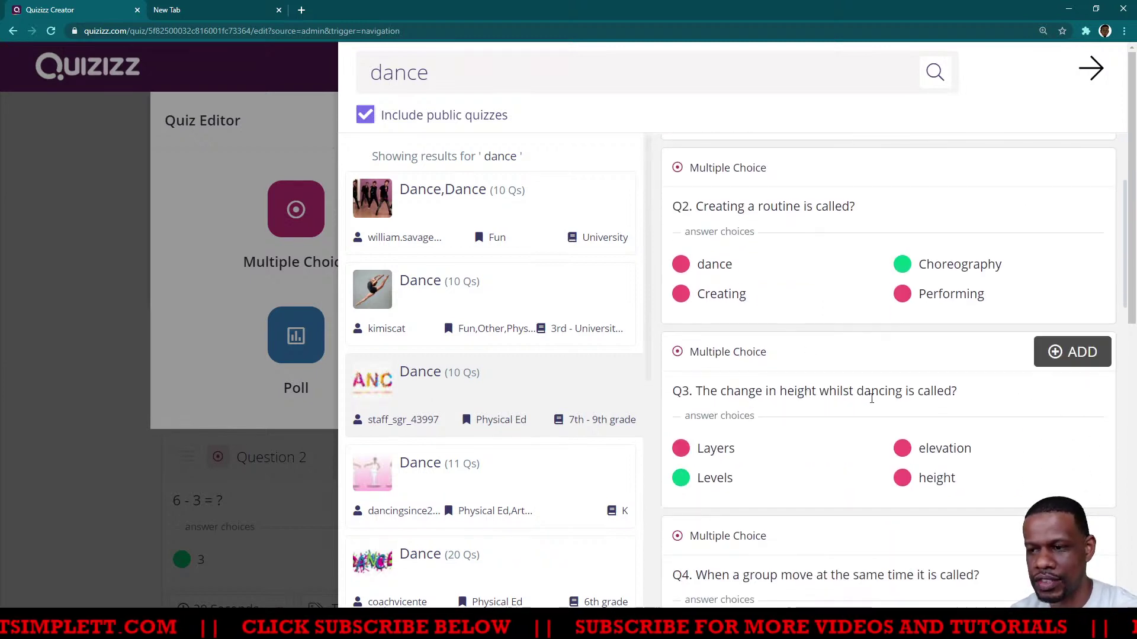
scroll(752, 450, down, 6)
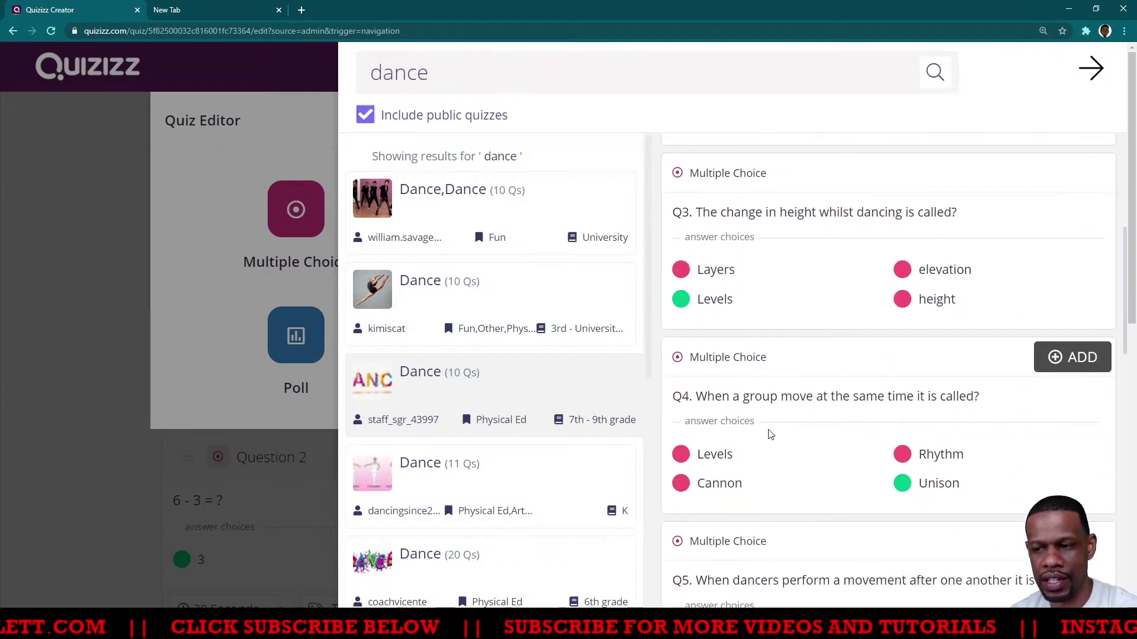
scroll(428, 398, down, 7)
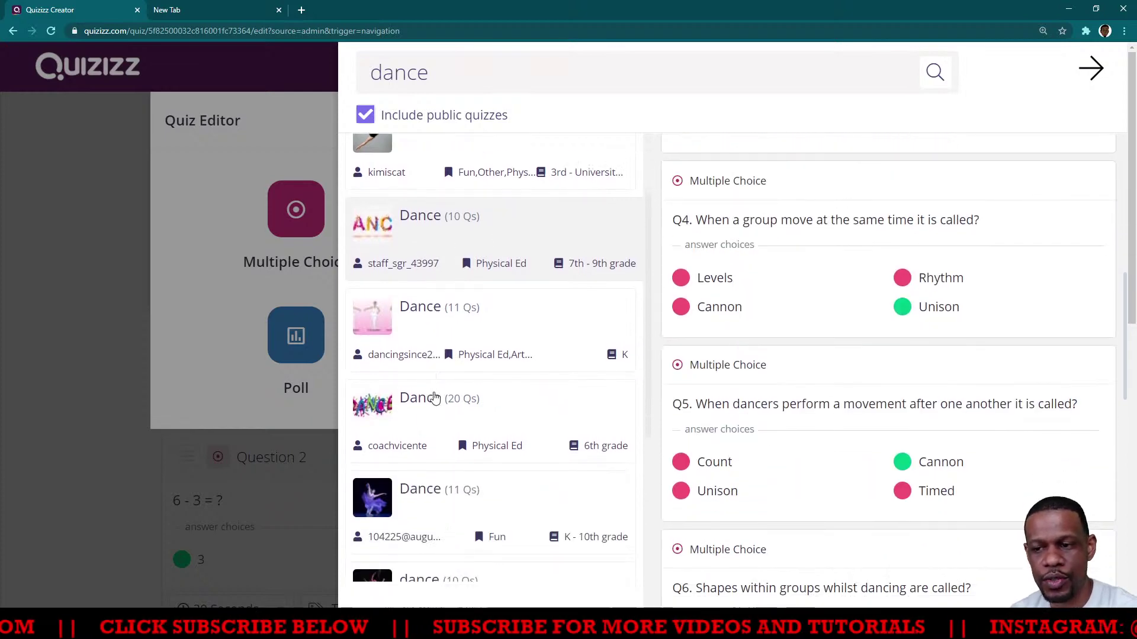
scroll(436, 397, down, 2)
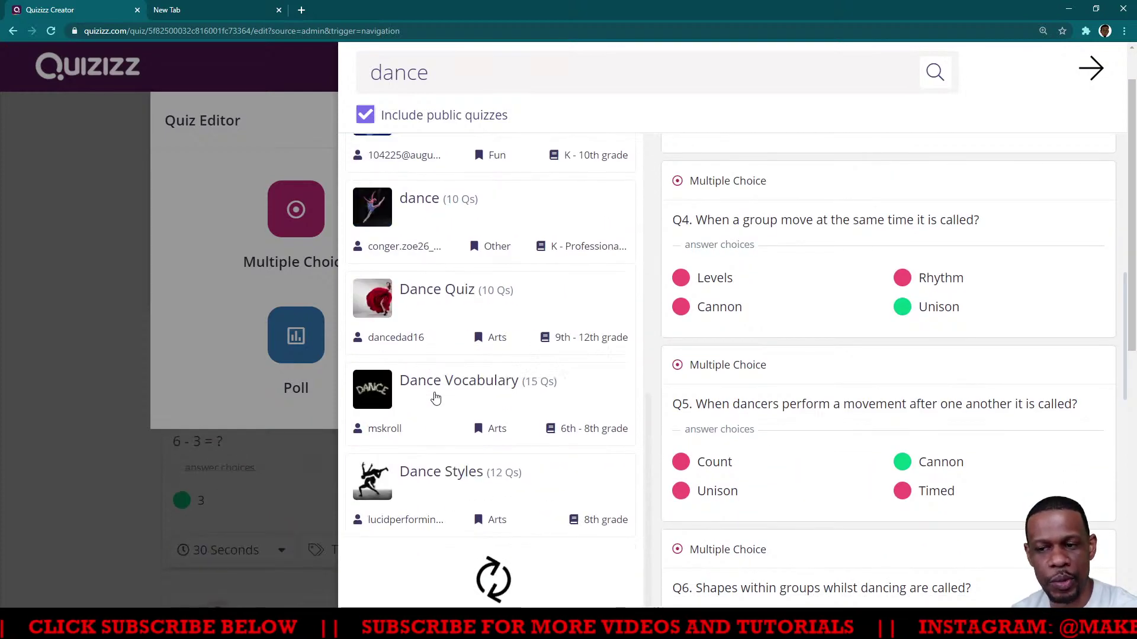
scroll(431, 395, down, 3)
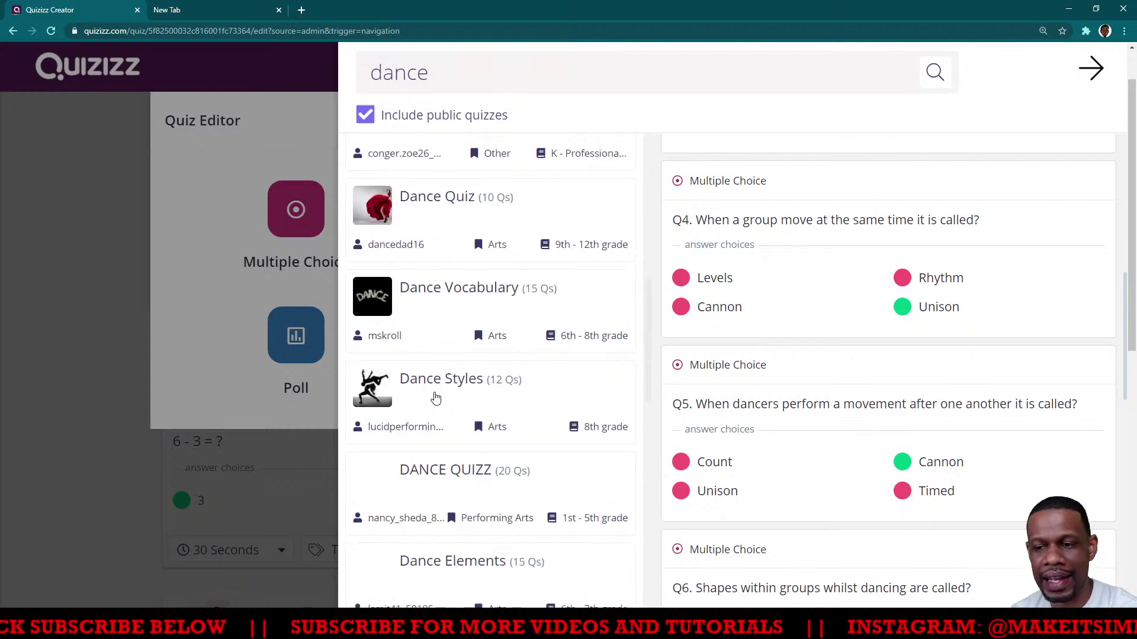
Open the Dance Styles quiz and add its Question 5, 'Ballet comes from ____.'
click(455, 299)
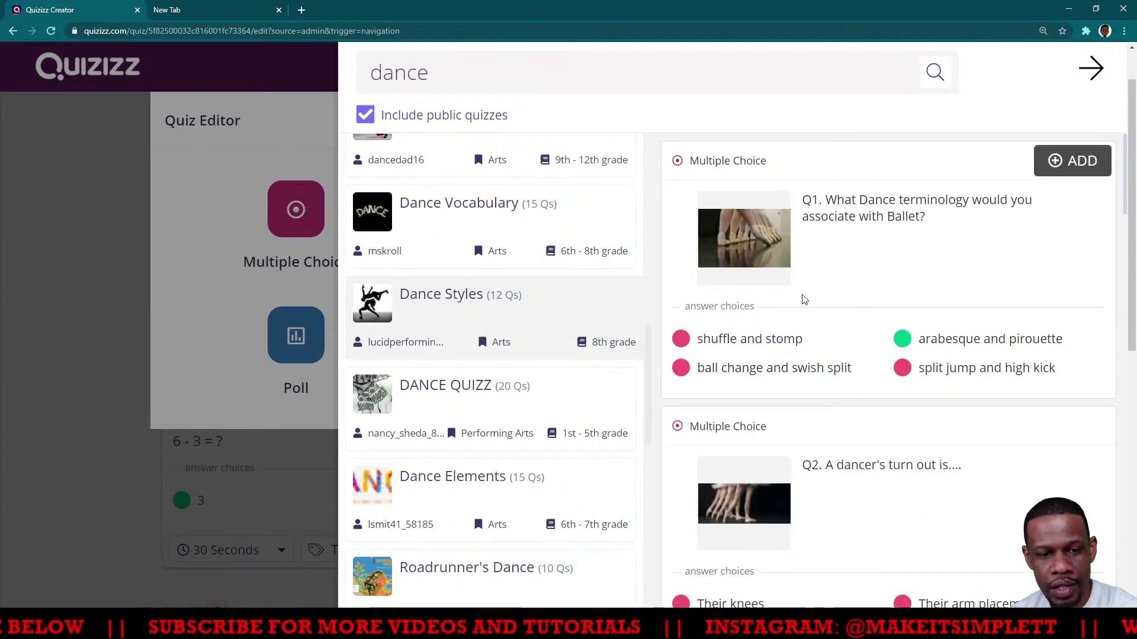
scroll(804, 299, down, 8)
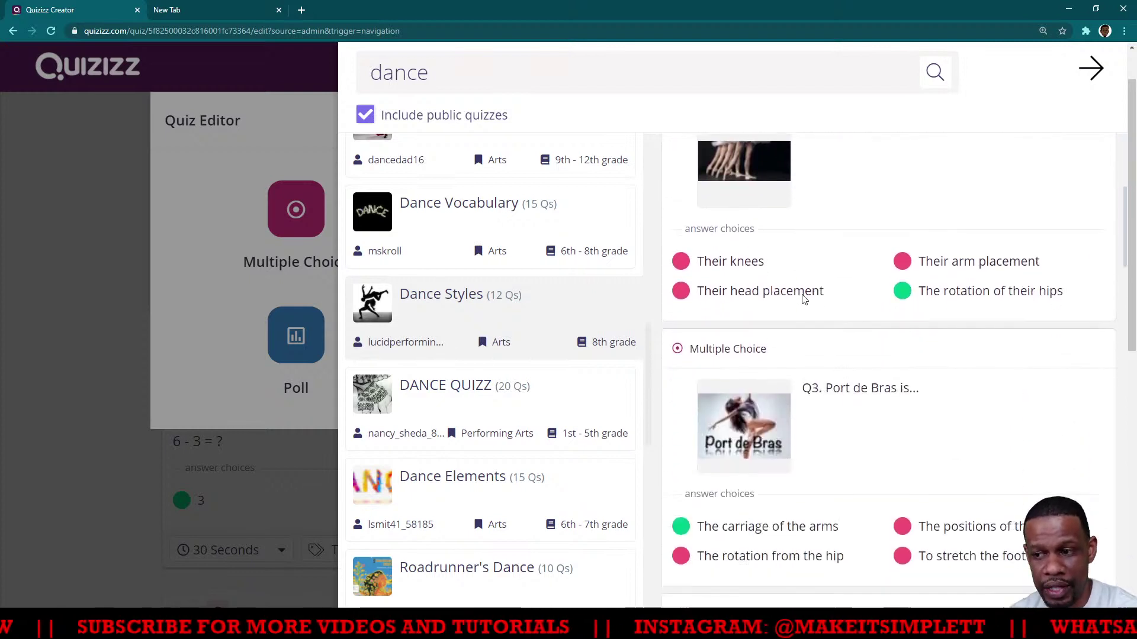
scroll(804, 299, down, 3)
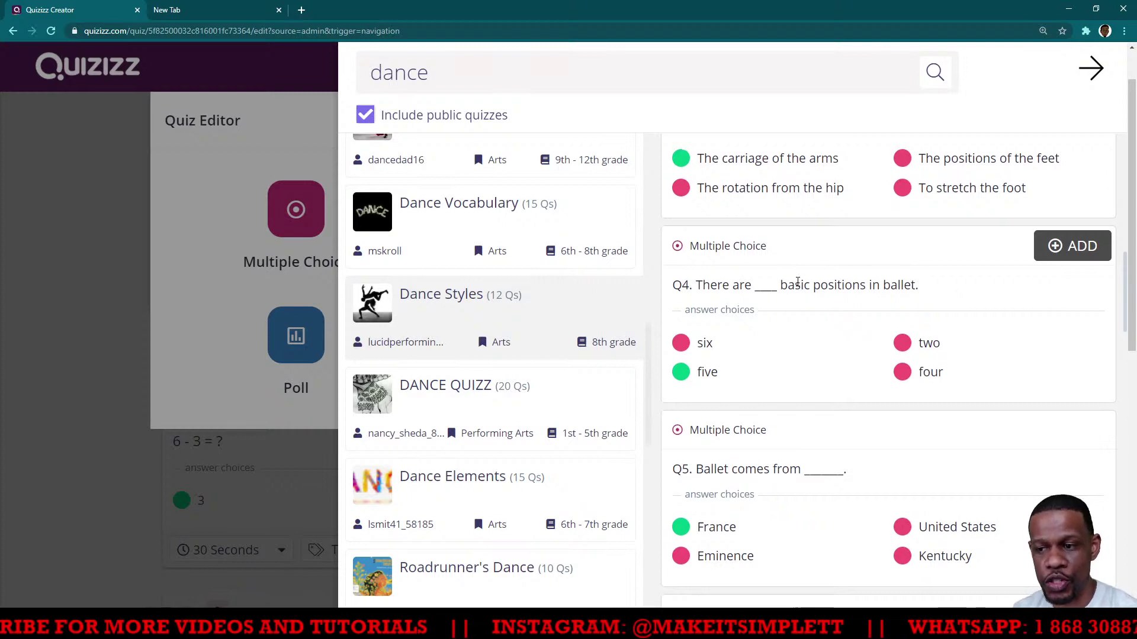
scroll(800, 288, down, 3)
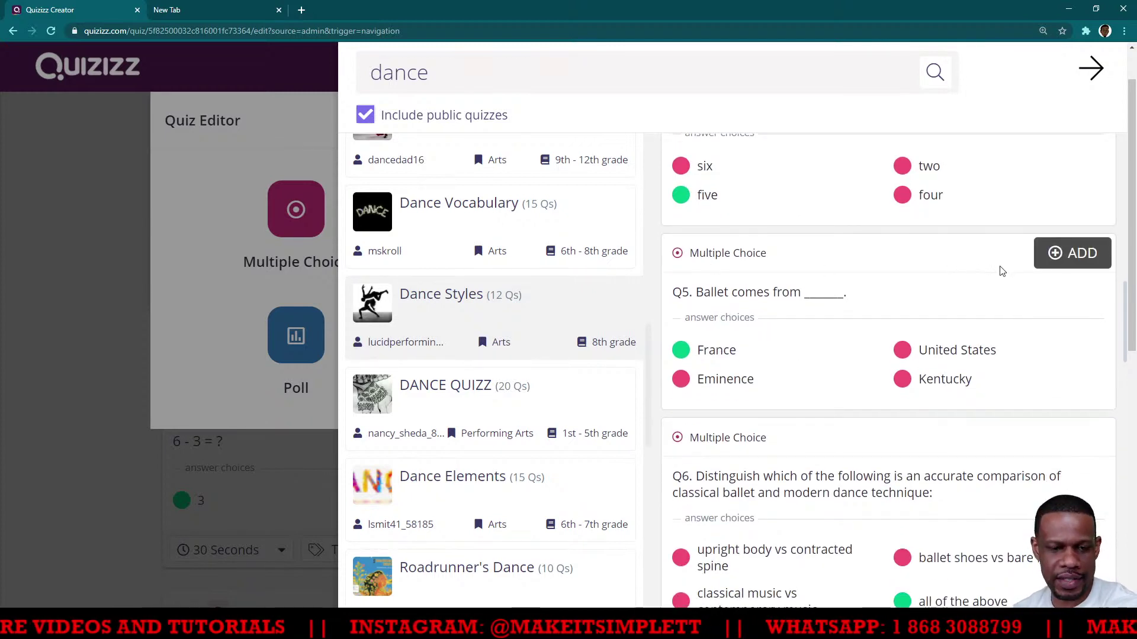
click(1058, 258)
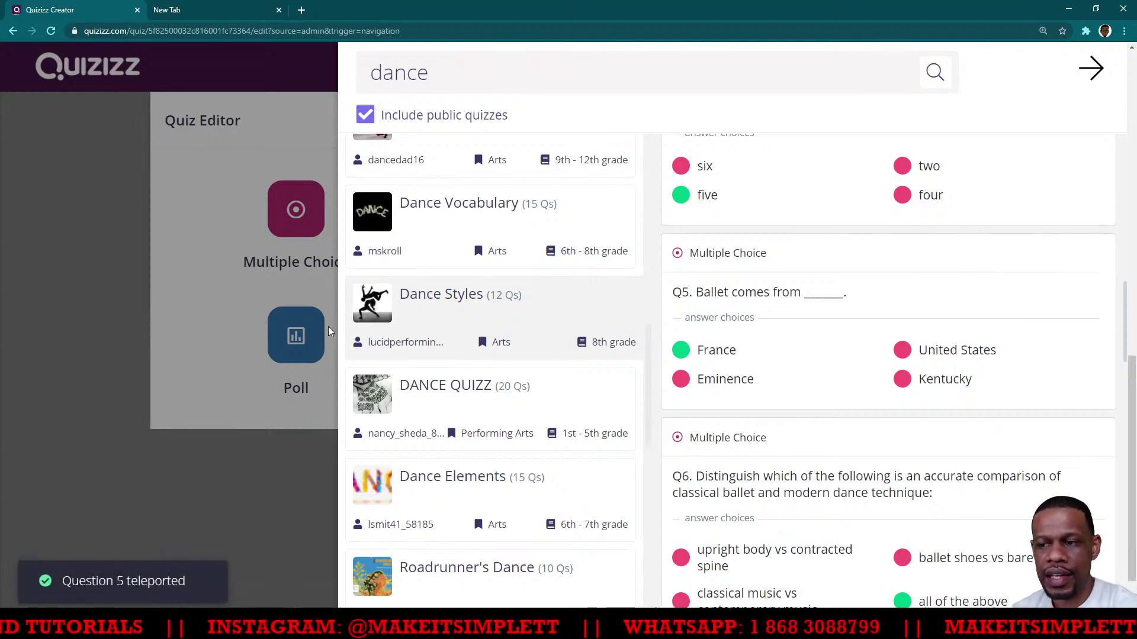
Close the search panel, exit and reopen the Mathematics quiz, and scroll to Question 4
click(83, 404)
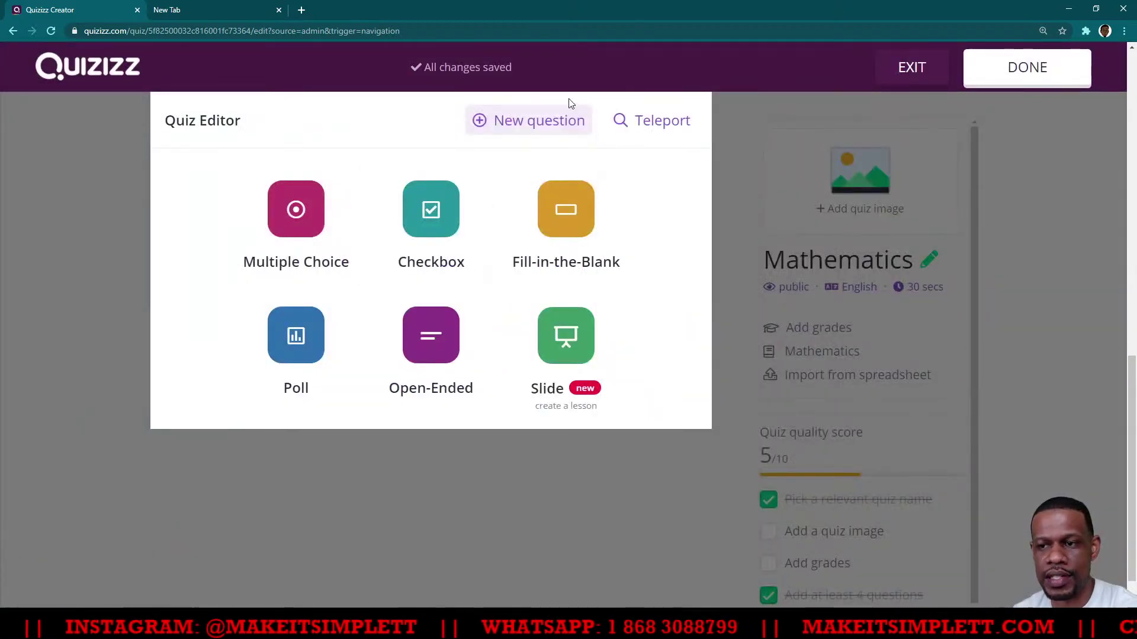
click(911, 72)
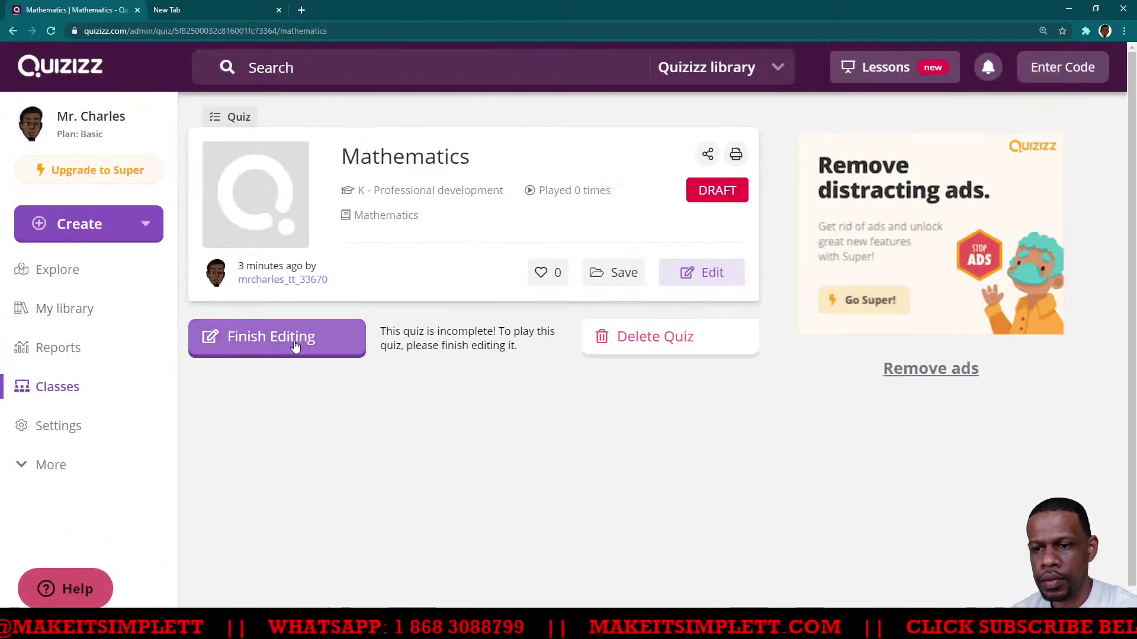
click(294, 345)
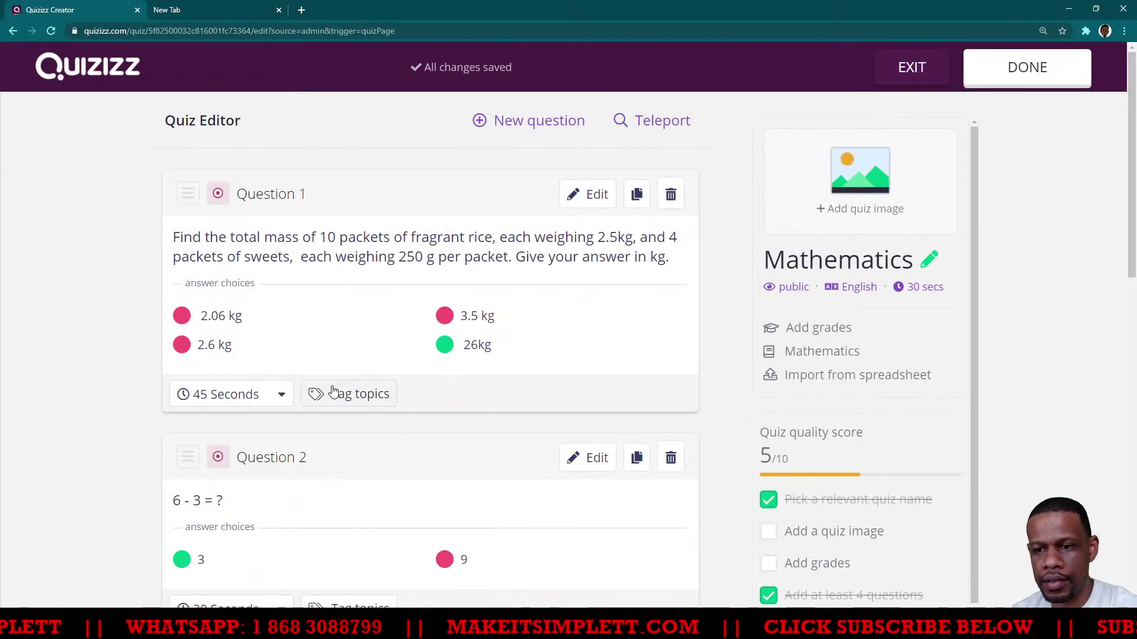
scroll(325, 392, down, 10)
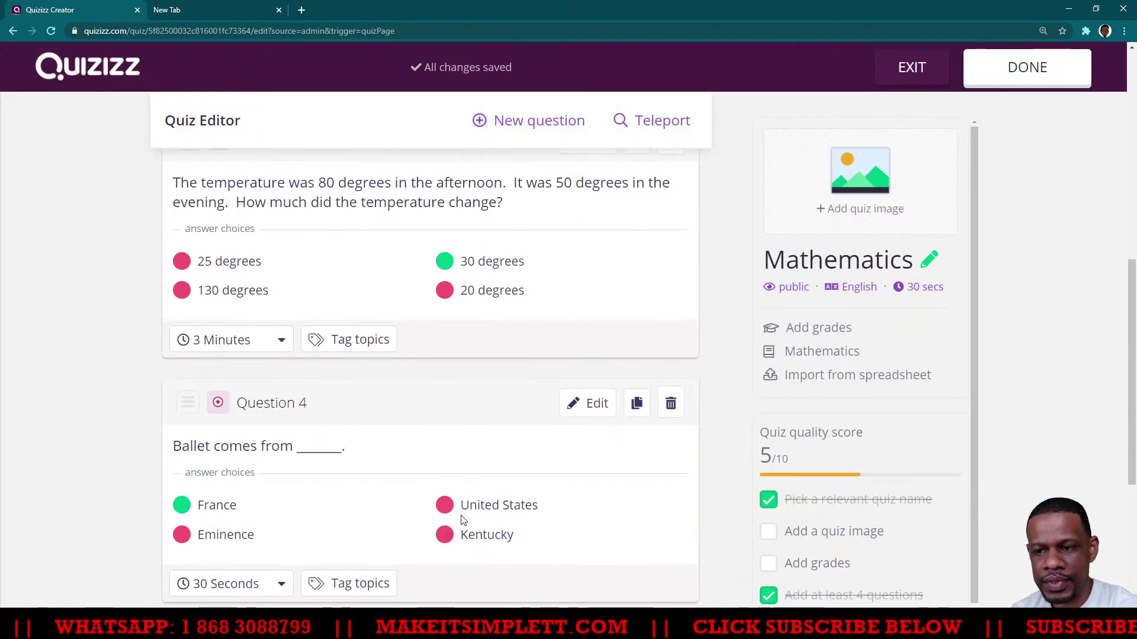
scroll(450, 509, down, 4)
scroll(325, 319, up, 1)
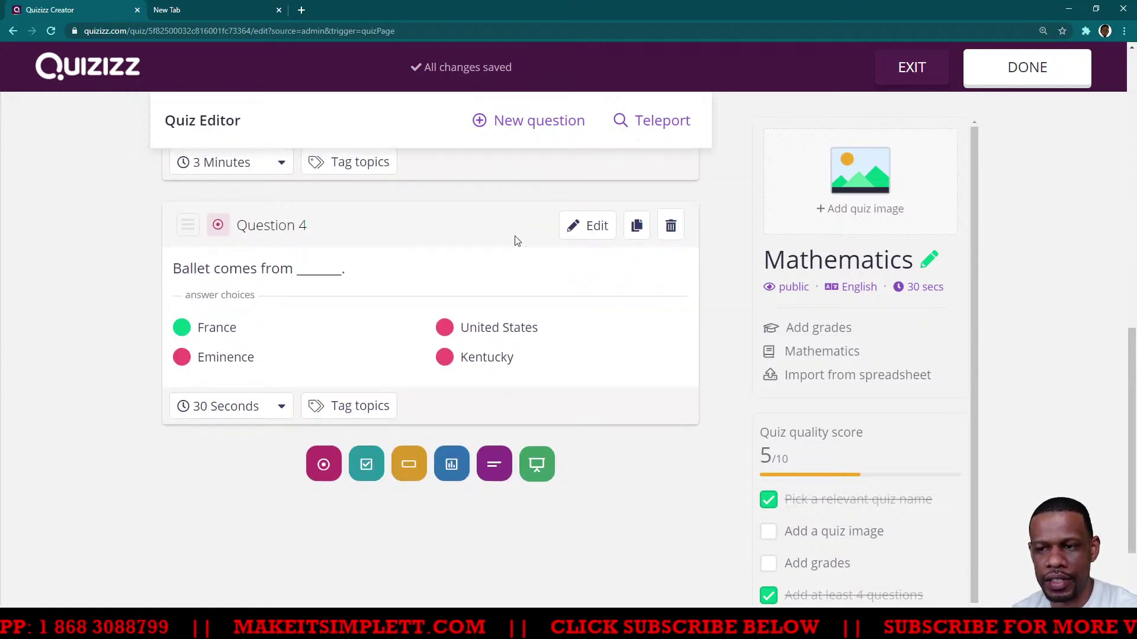
click(594, 231)
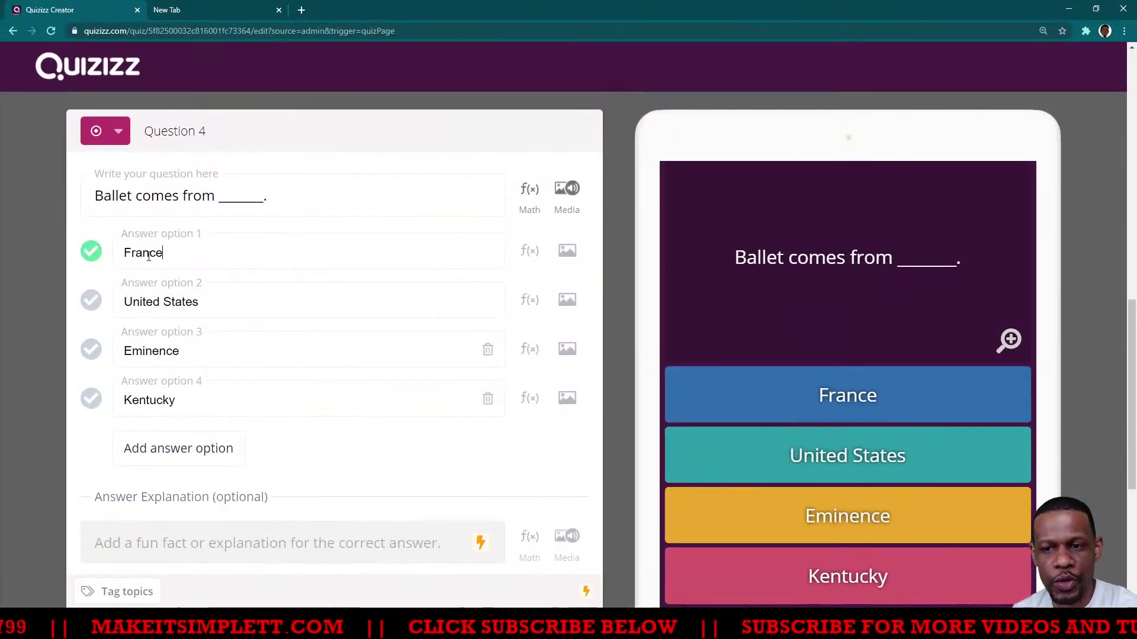
double_click(148, 256)
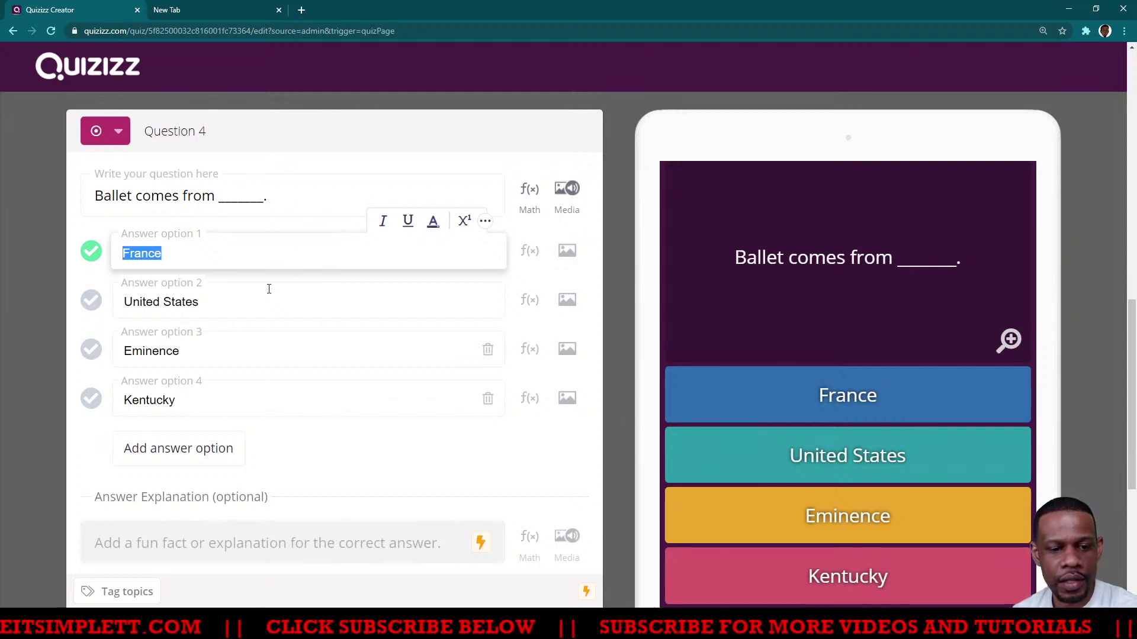
click(49, 294)
scroll(367, 438, down, 2)
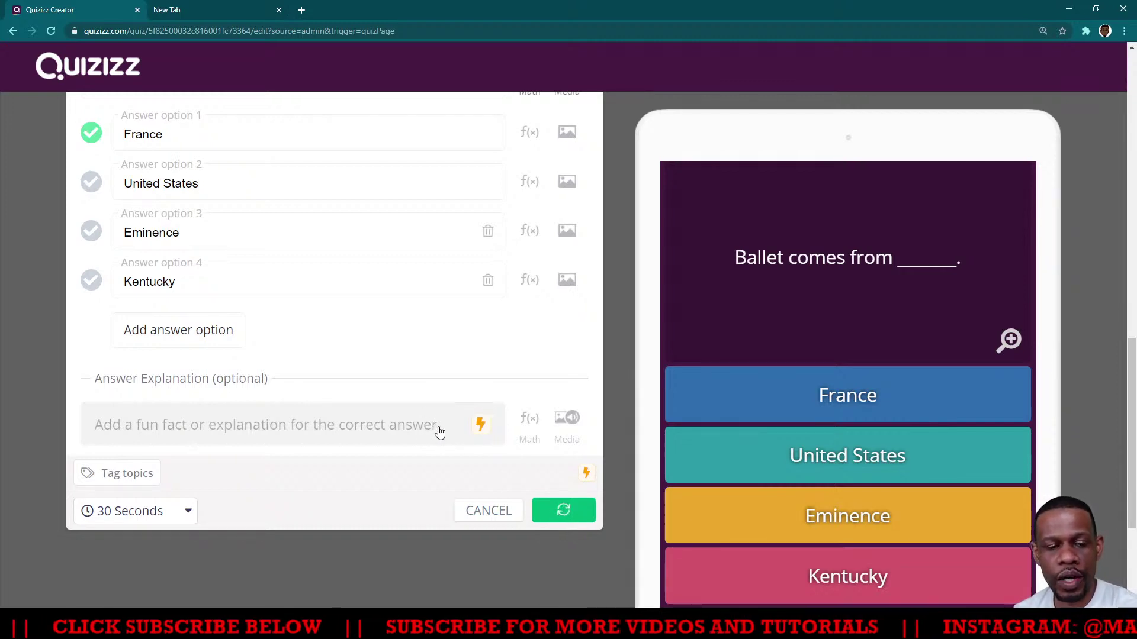
scroll(561, 258, up, 5)
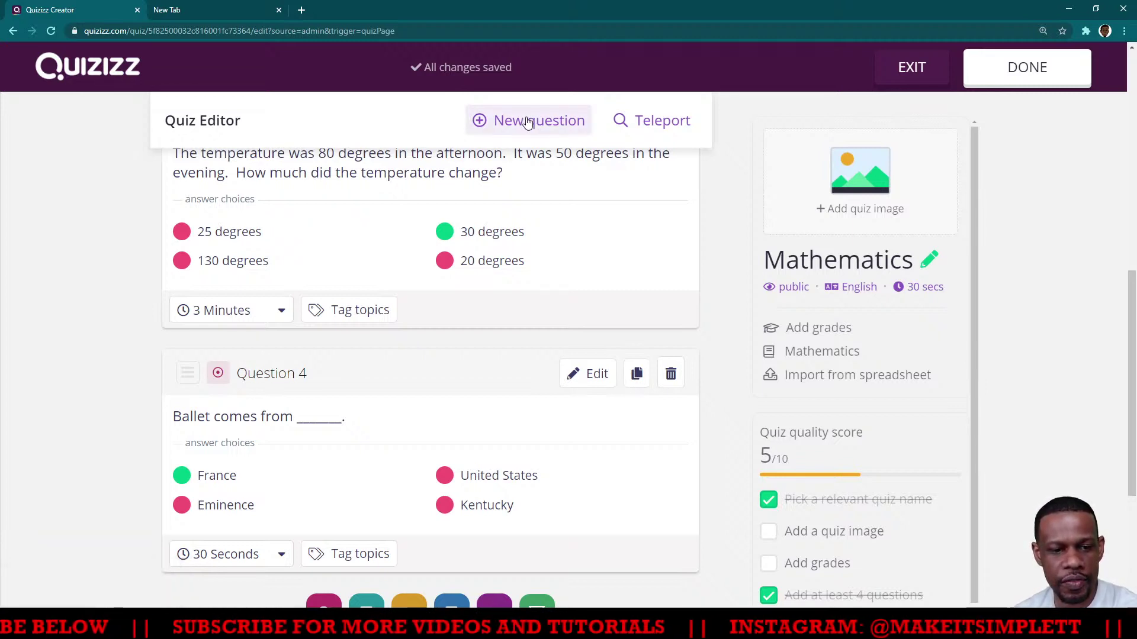
scroll(438, 278, up, 7)
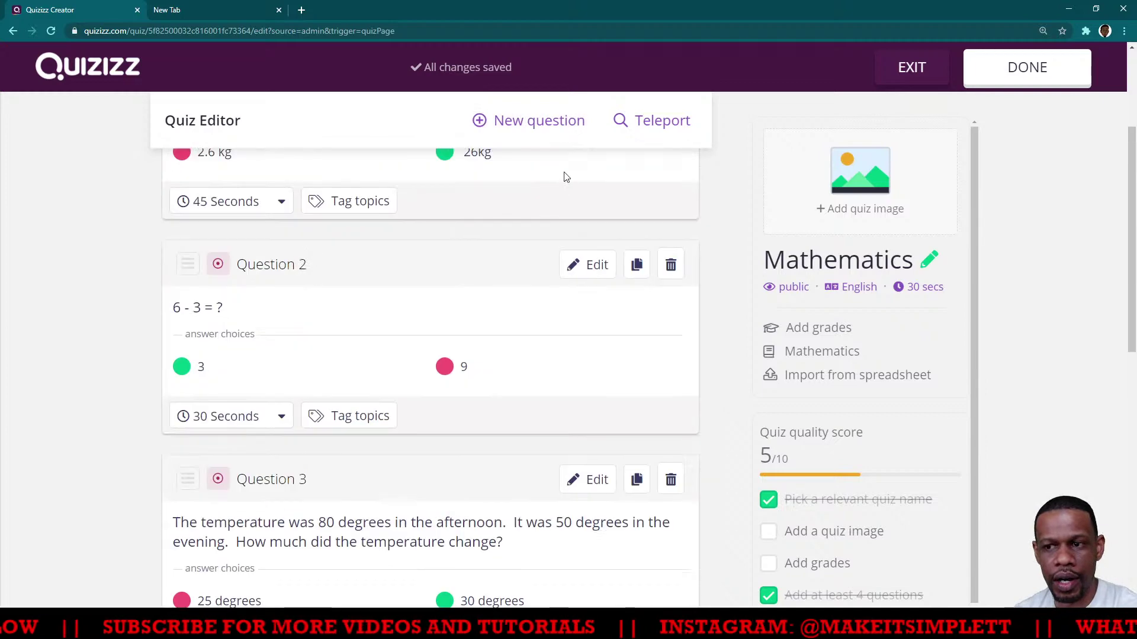
click(659, 124)
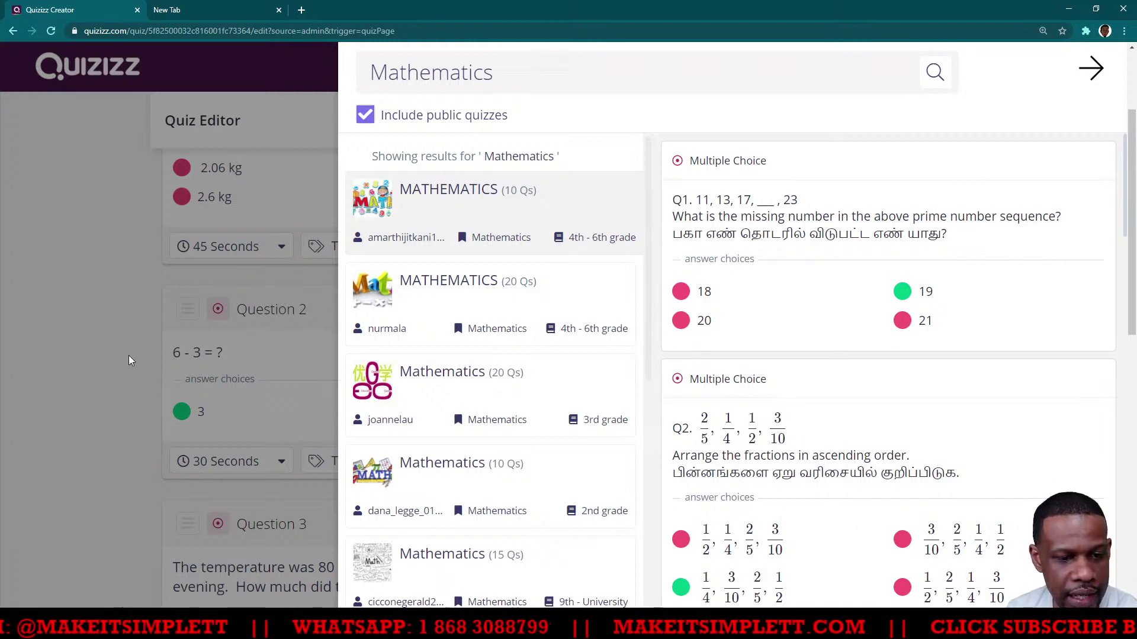
click(125, 322)
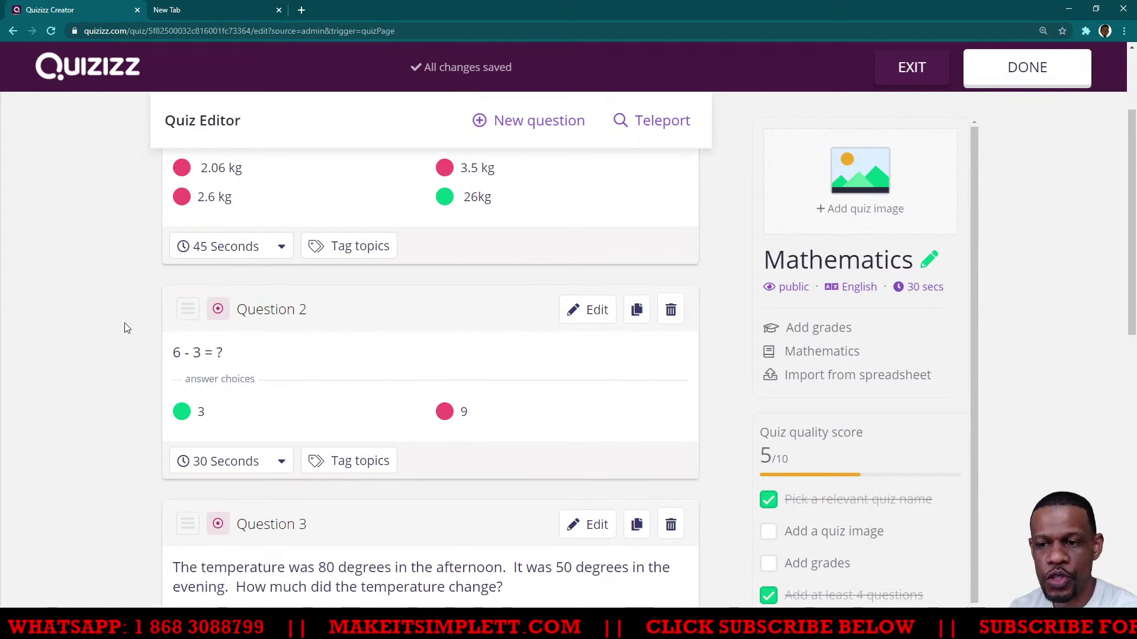
scroll(102, 358, down, 4)
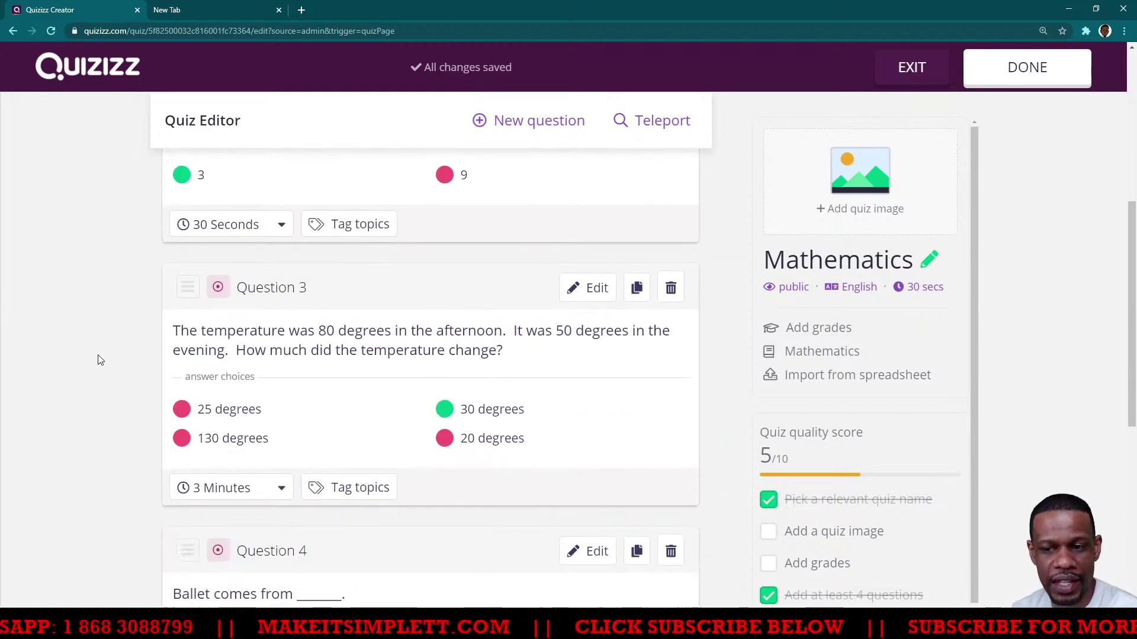
scroll(100, 360, down, 5)
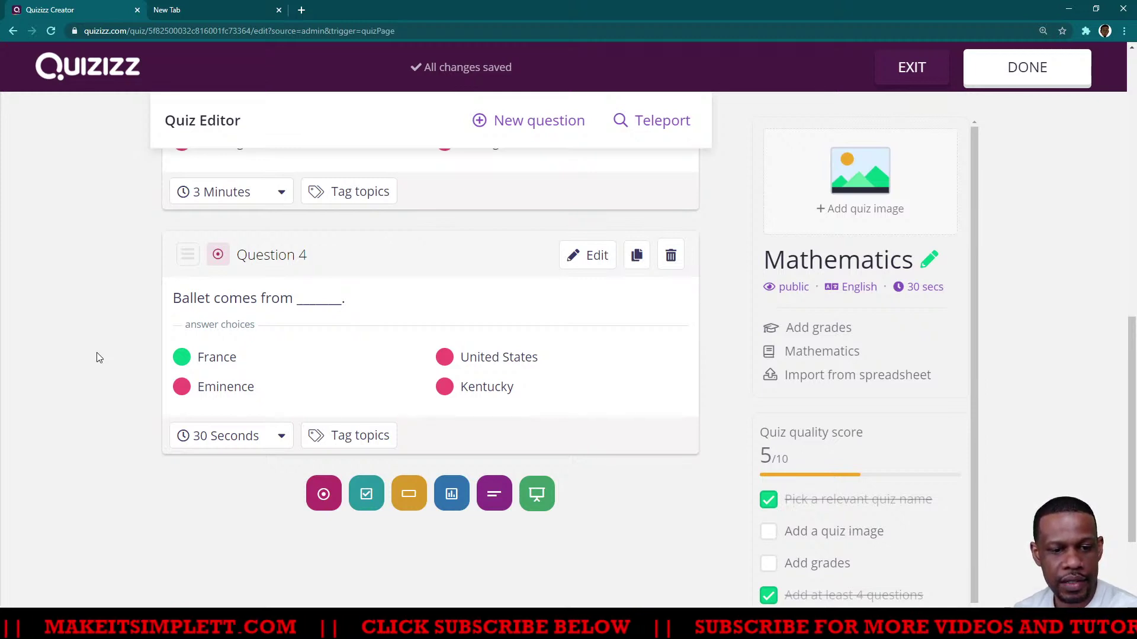
scroll(103, 357, up, 5)
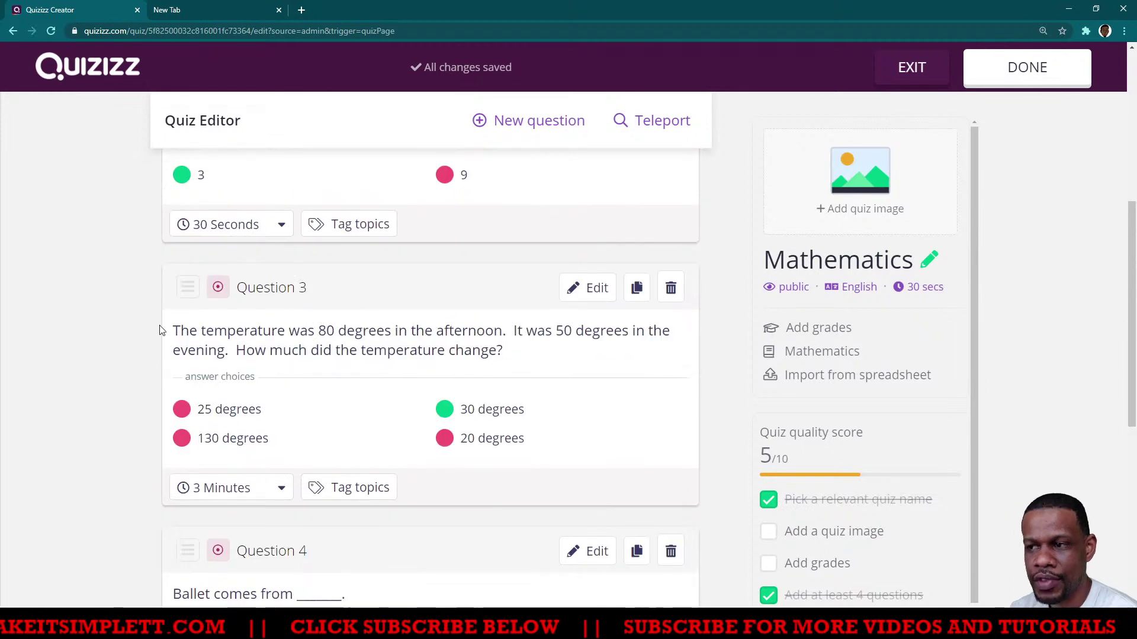
scroll(757, 211, up, 4)
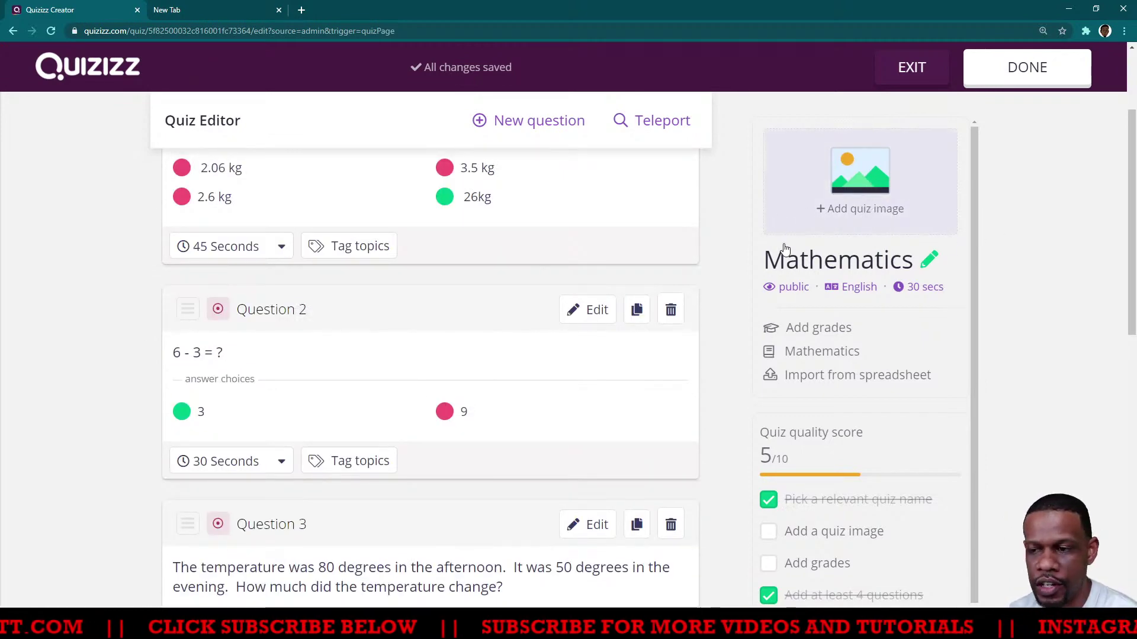
scroll(739, 264, down, 2)
scroll(737, 266, up, 3)
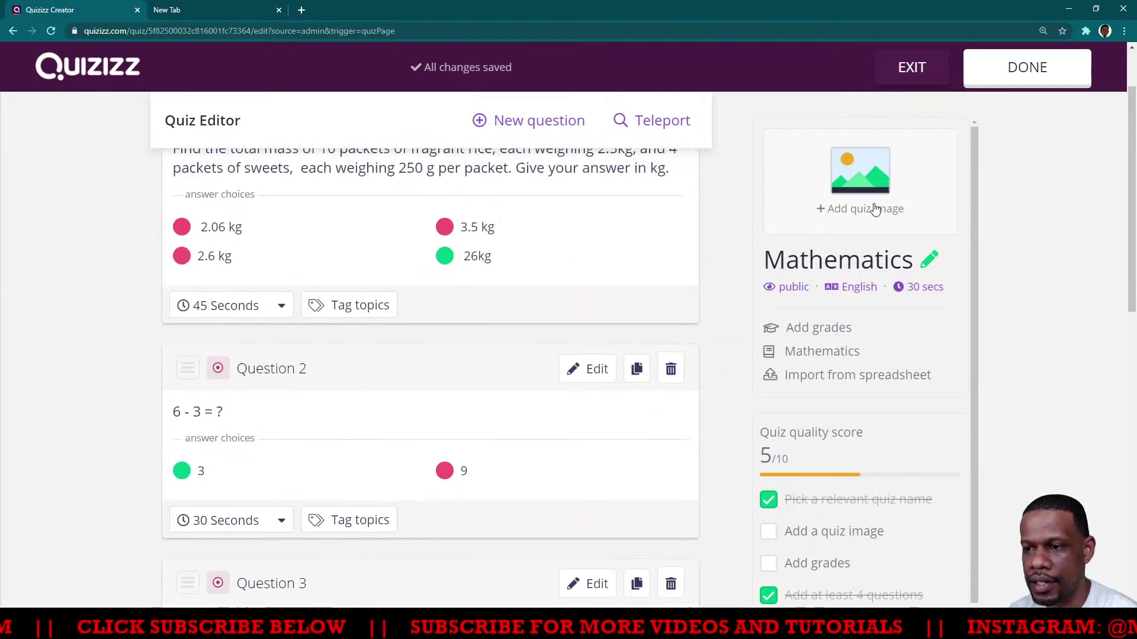
Upload the screenshot as the Mathematics quiz's title image
click(881, 210)
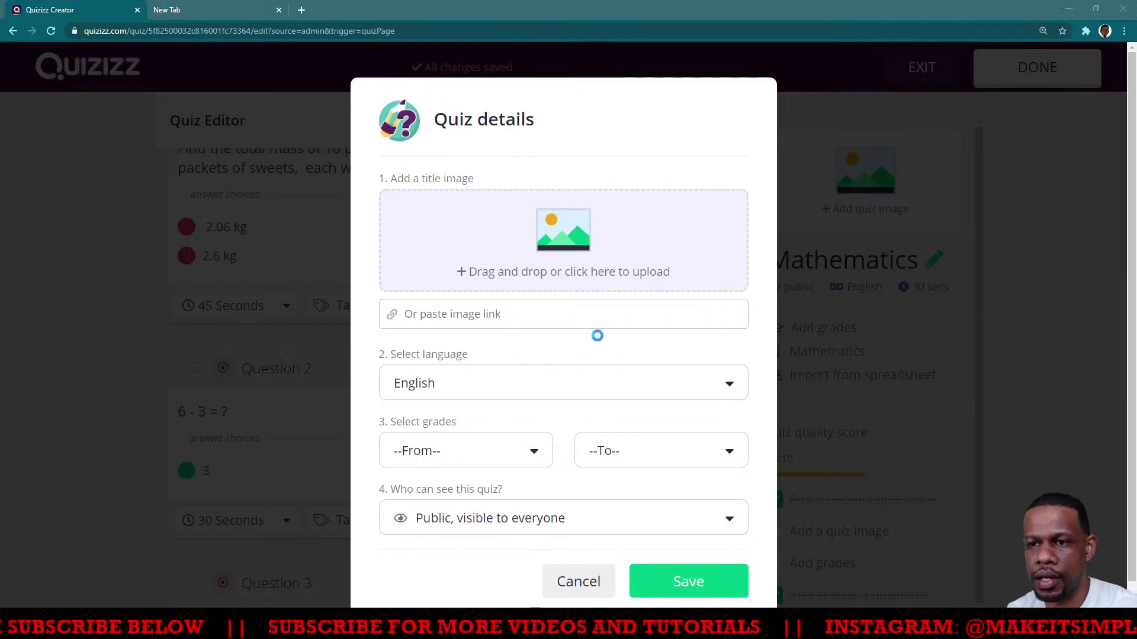
click(563, 261)
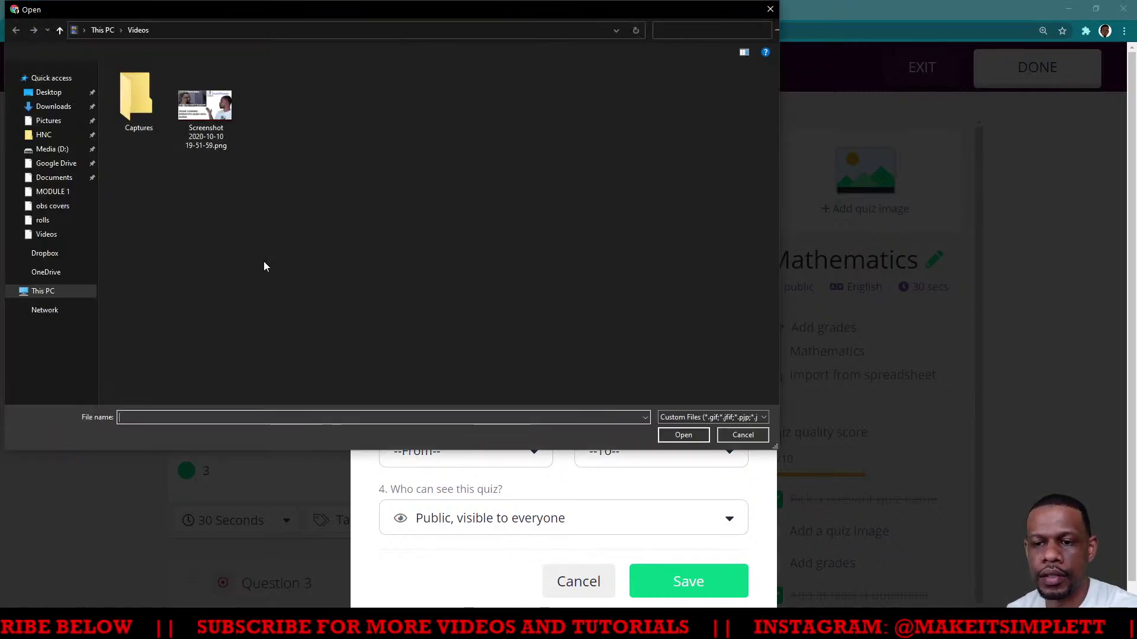
double_click(211, 101)
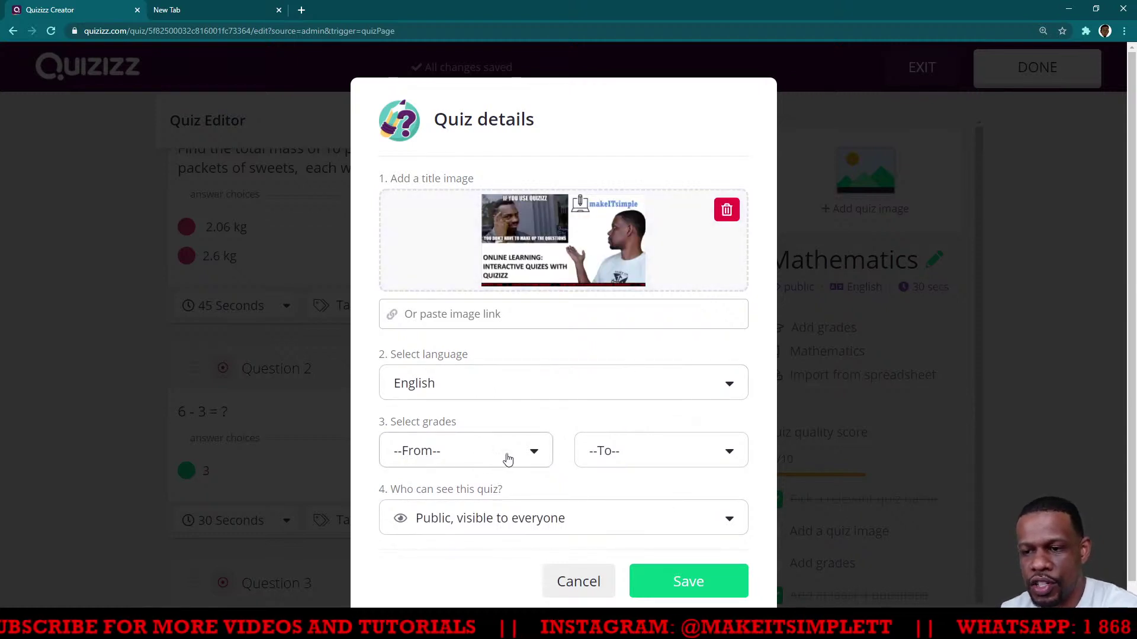
Set the grade range from 2nd to 4th and keep visibility Public
click(535, 453)
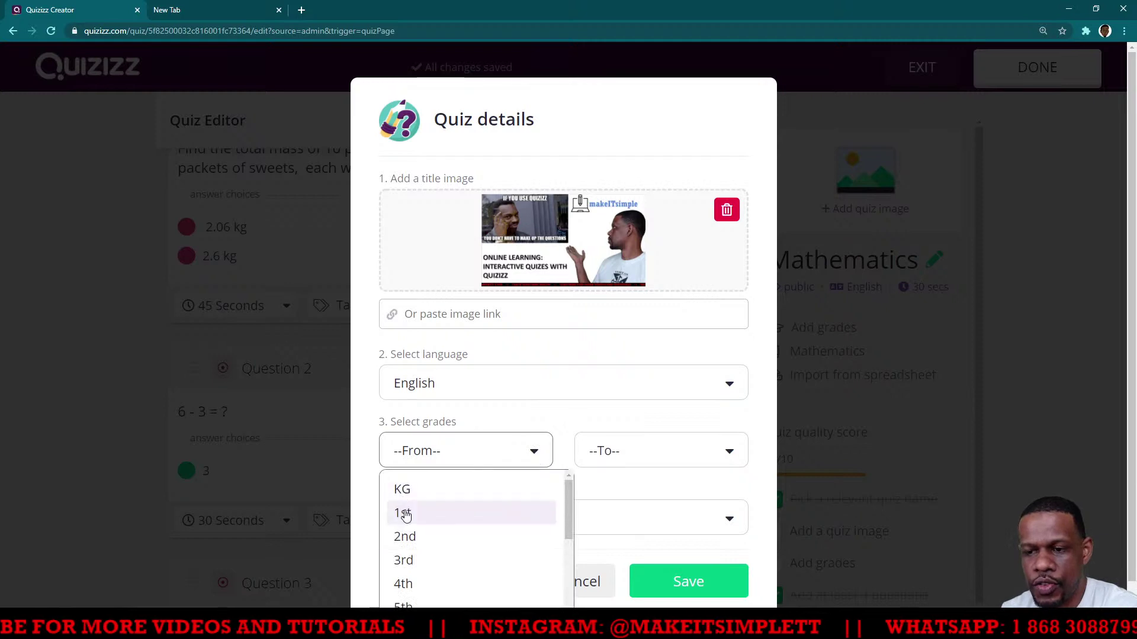
click(625, 460)
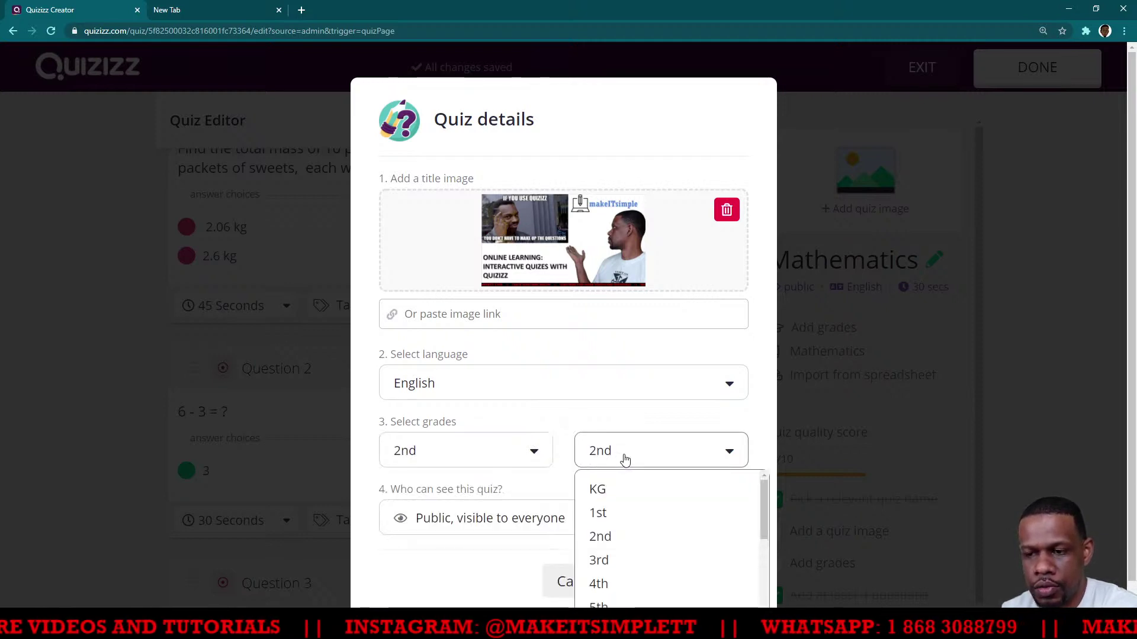
click(602, 591)
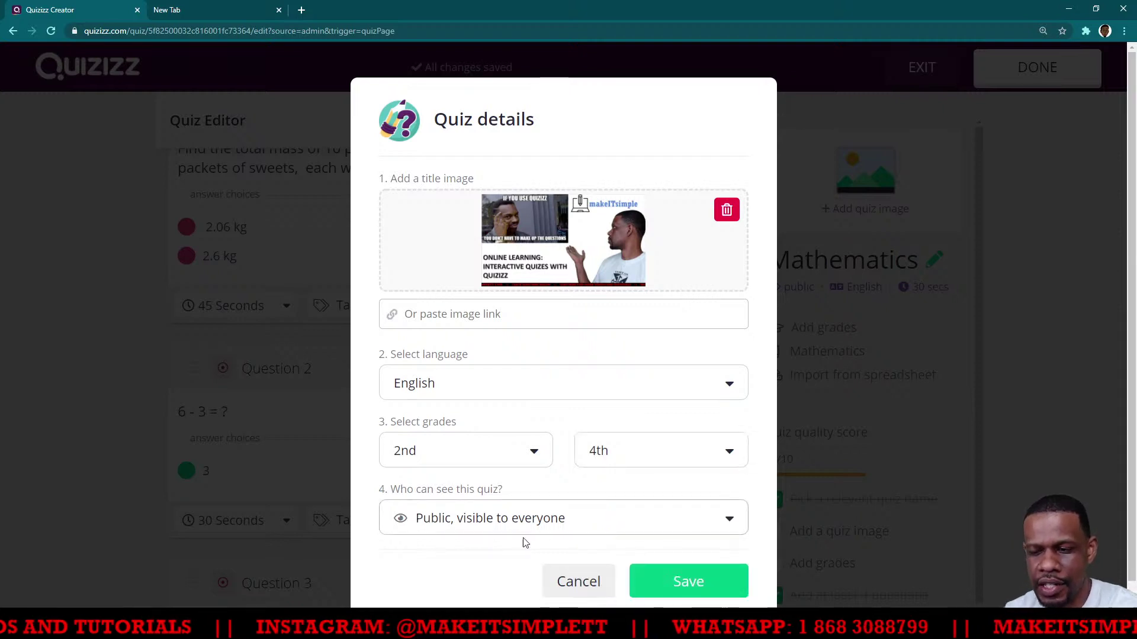
click(433, 524)
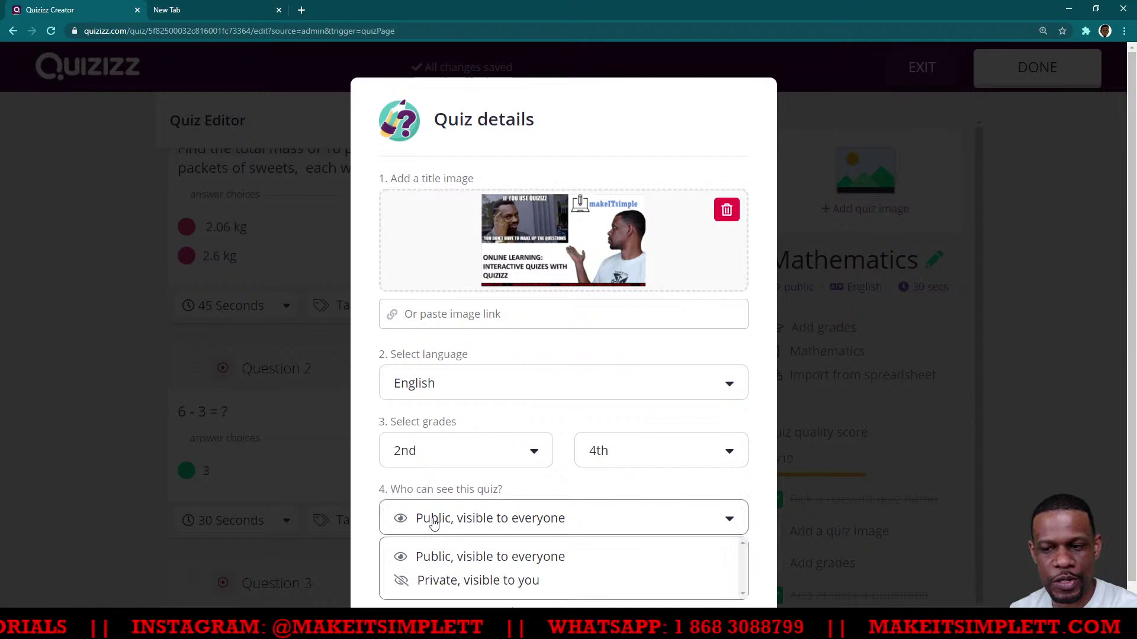
click(422, 559)
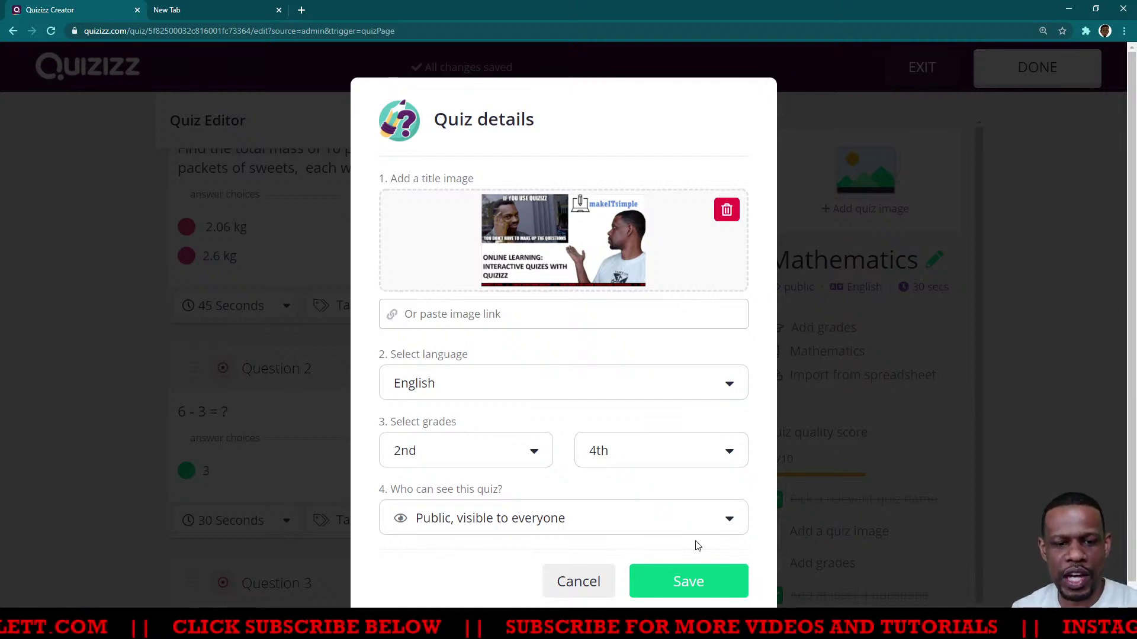
Save the quiz details and scroll down the Mathematics quiz overview
click(697, 583)
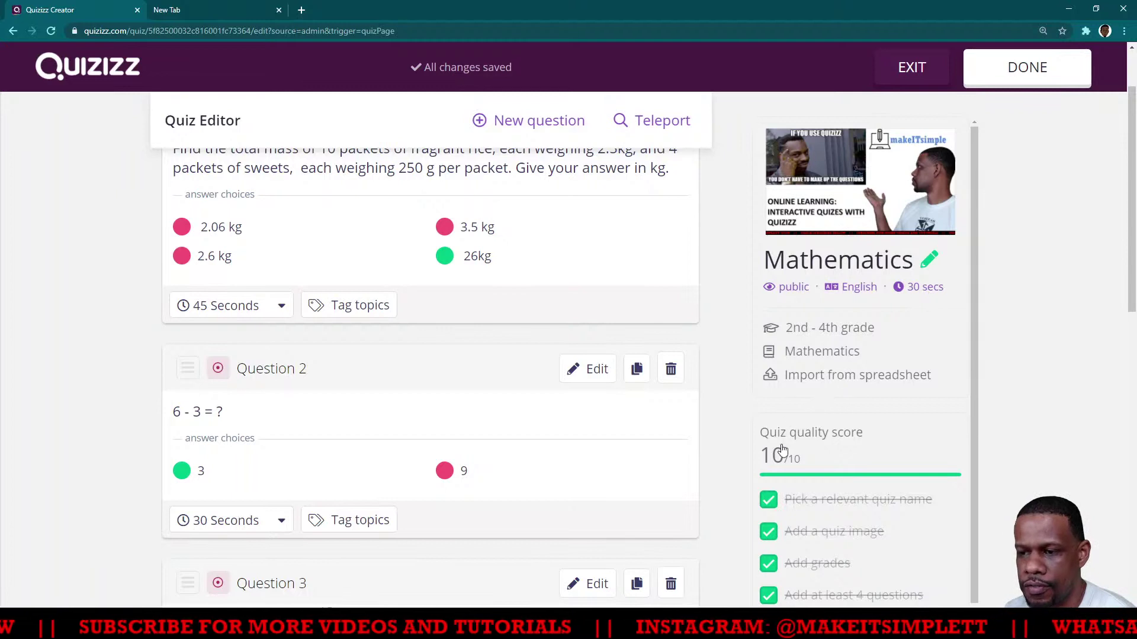
scroll(877, 407, down, 3)
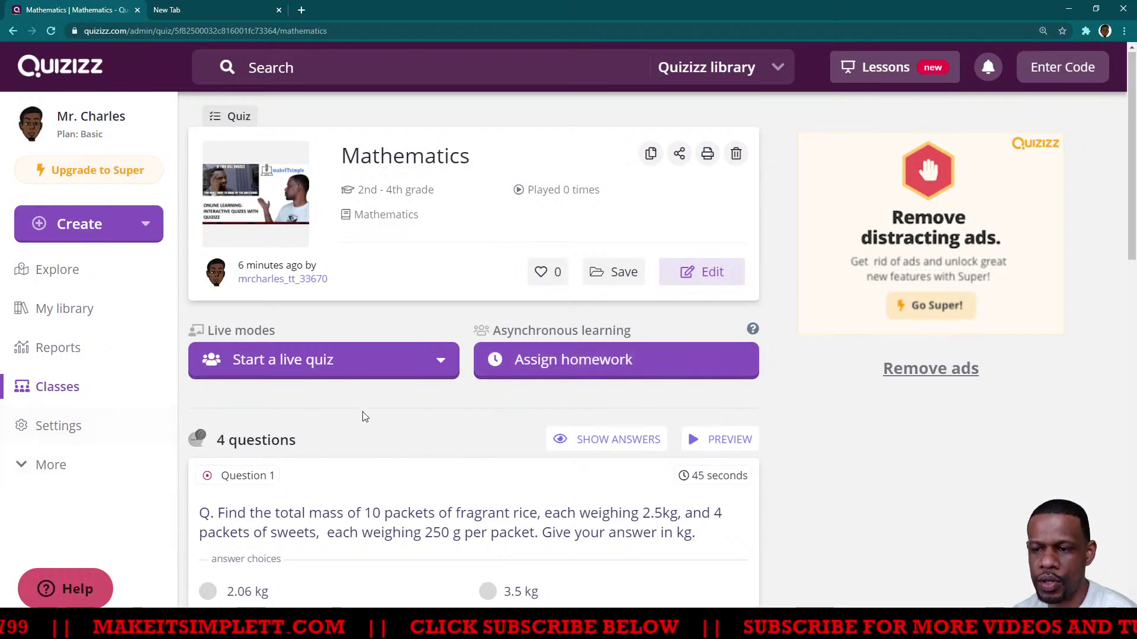
Go to Classes and tick the single student in the Test TTT Live roster
scroll(367, 414, down, 2)
scroll(376, 418, down, 2)
scroll(132, 347, up, 1)
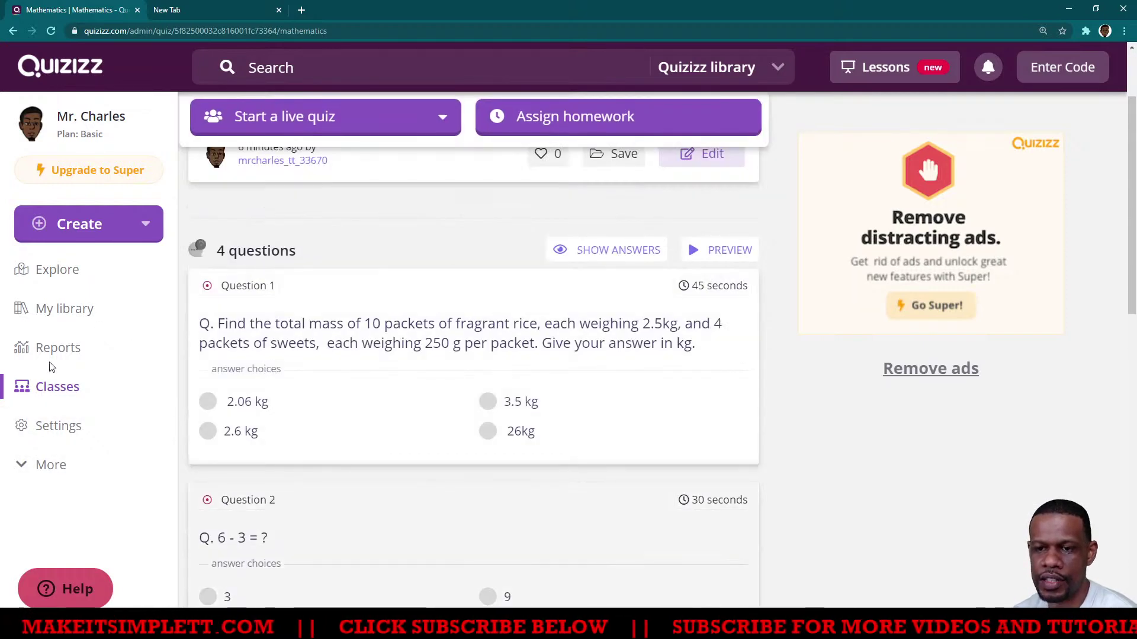
scroll(54, 358, up, 1)
click(58, 388)
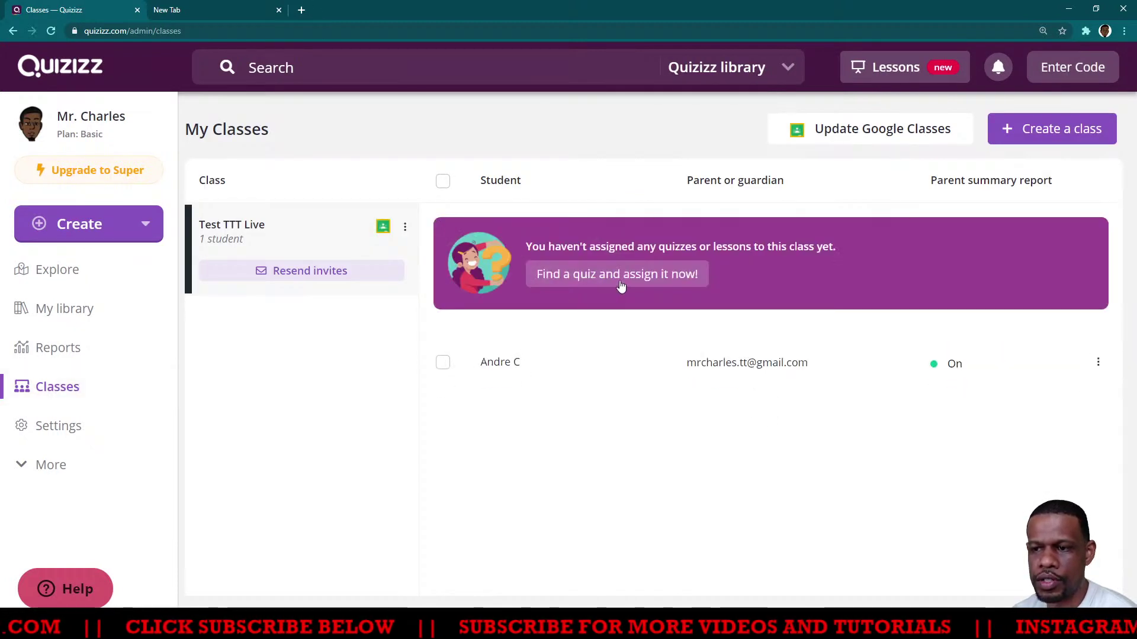
click(443, 363)
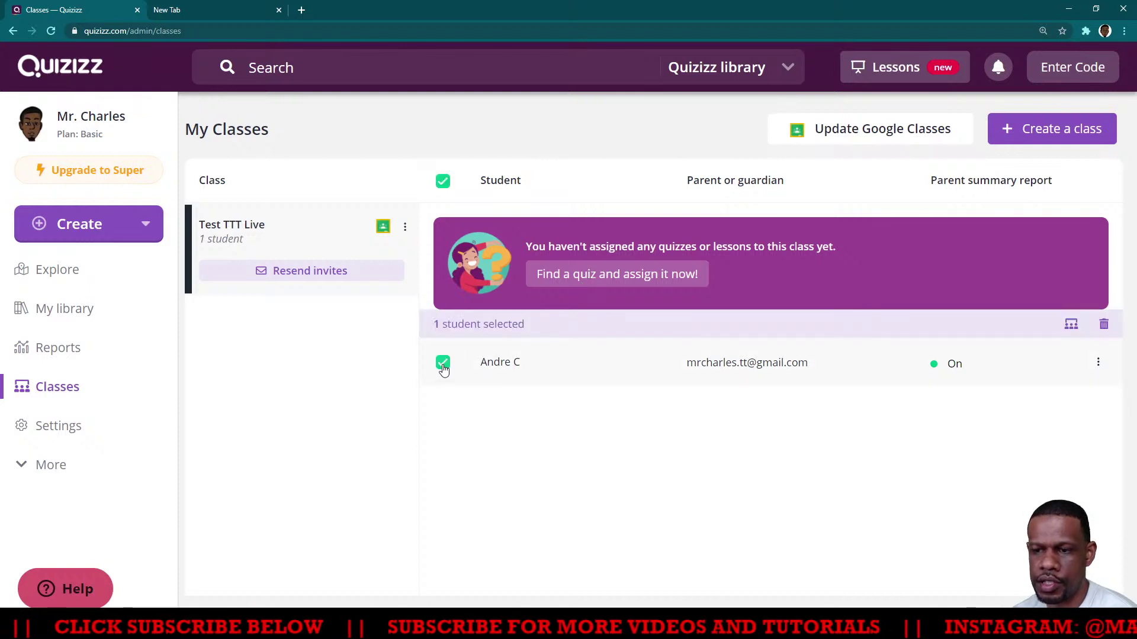
Search for a quiz within My library, then open My library to list the Mathematics quizzes and test
click(635, 278)
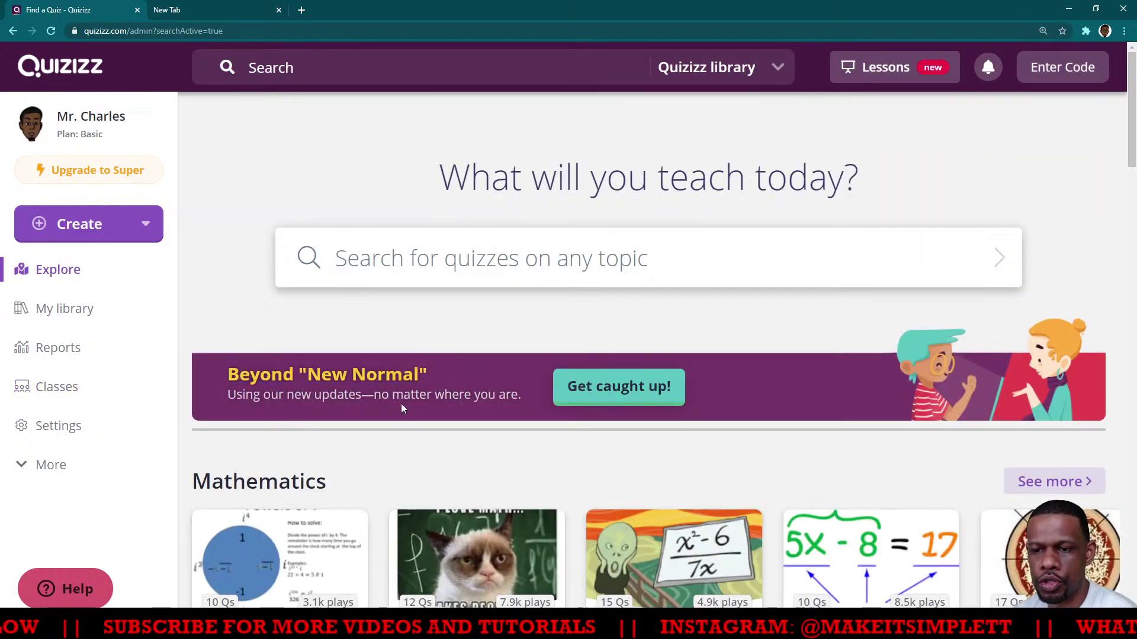
scroll(403, 418, down, 5)
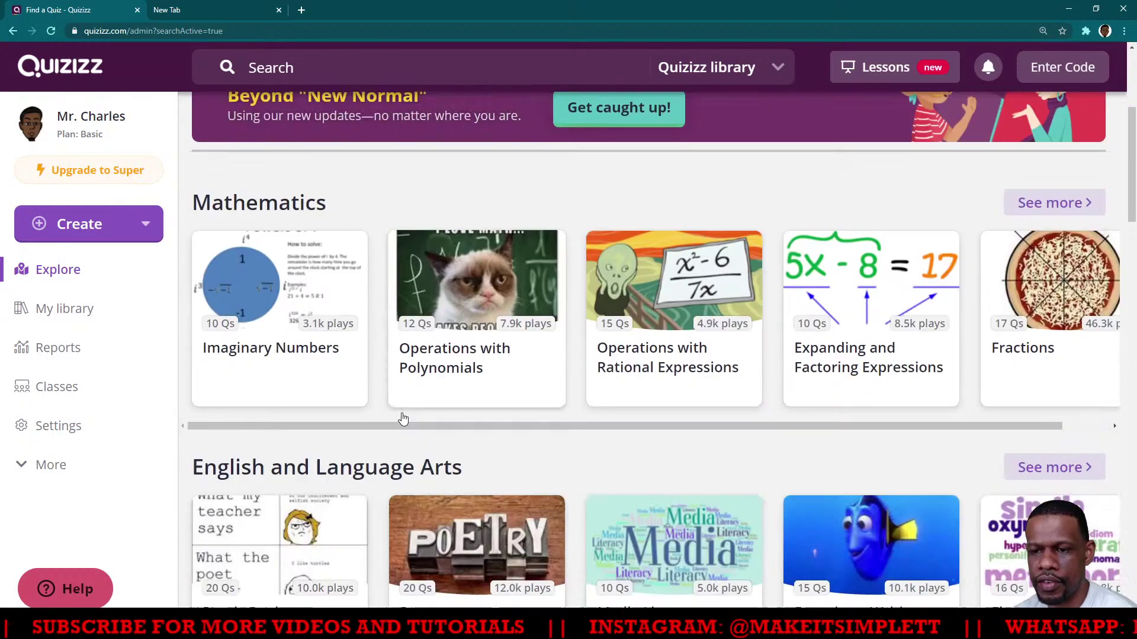
scroll(403, 419, up, 5)
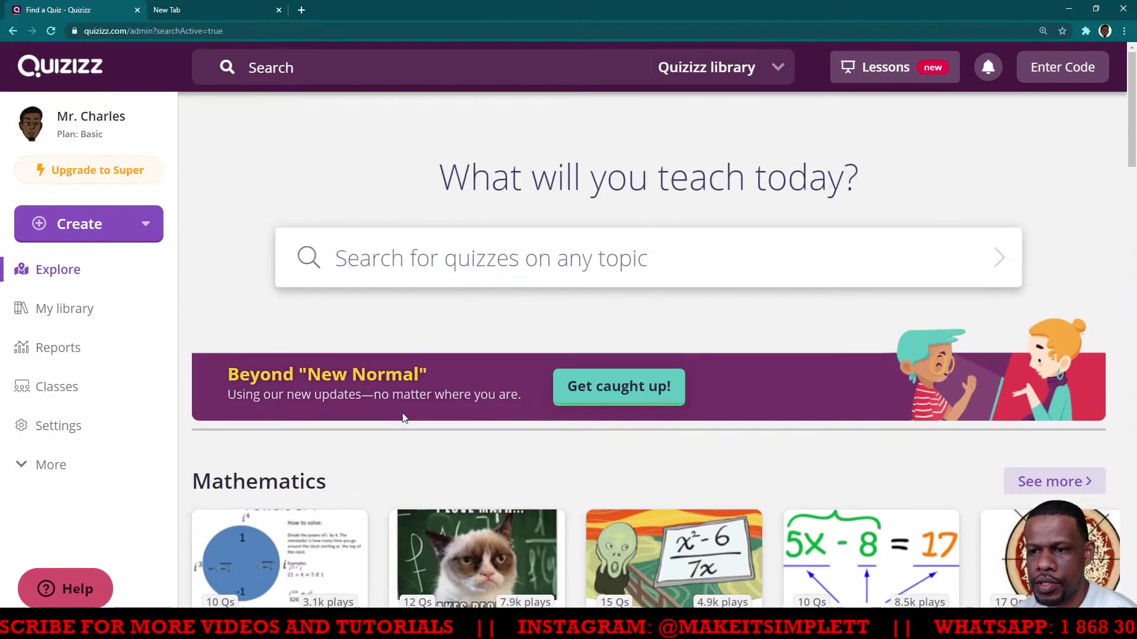
click(775, 70)
click(688, 143)
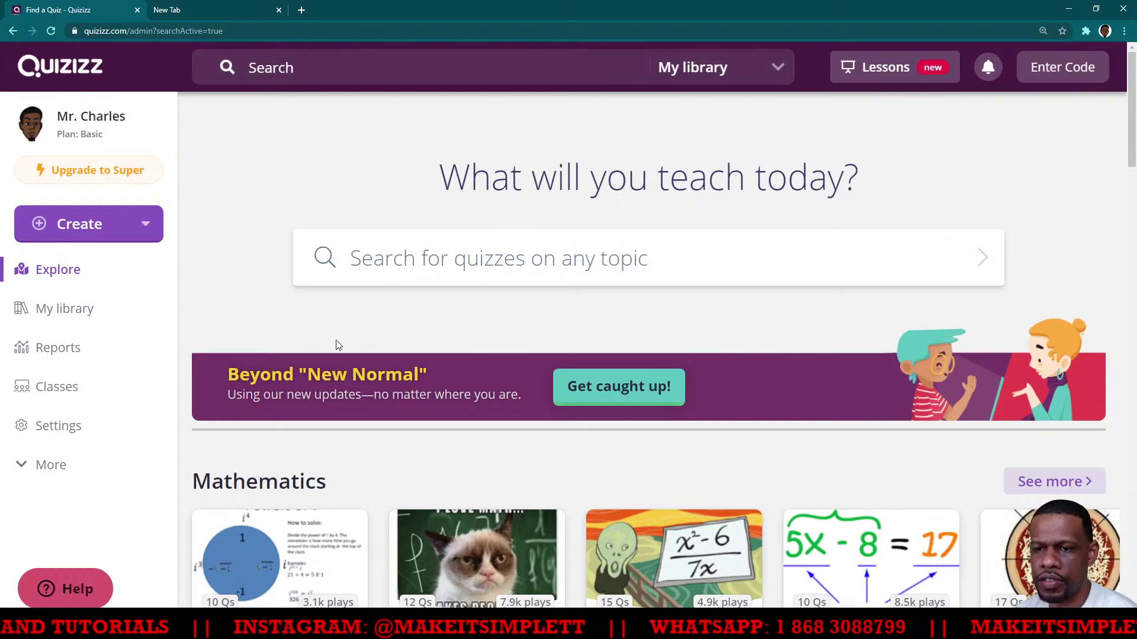
scroll(338, 345, down, 7)
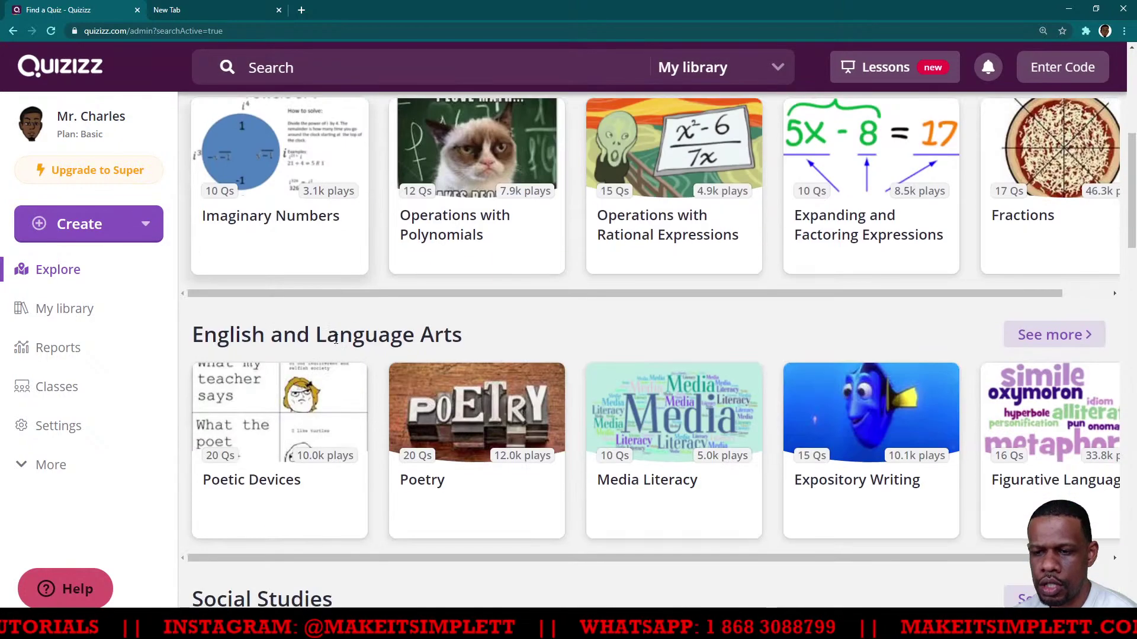
scroll(337, 340, up, 7)
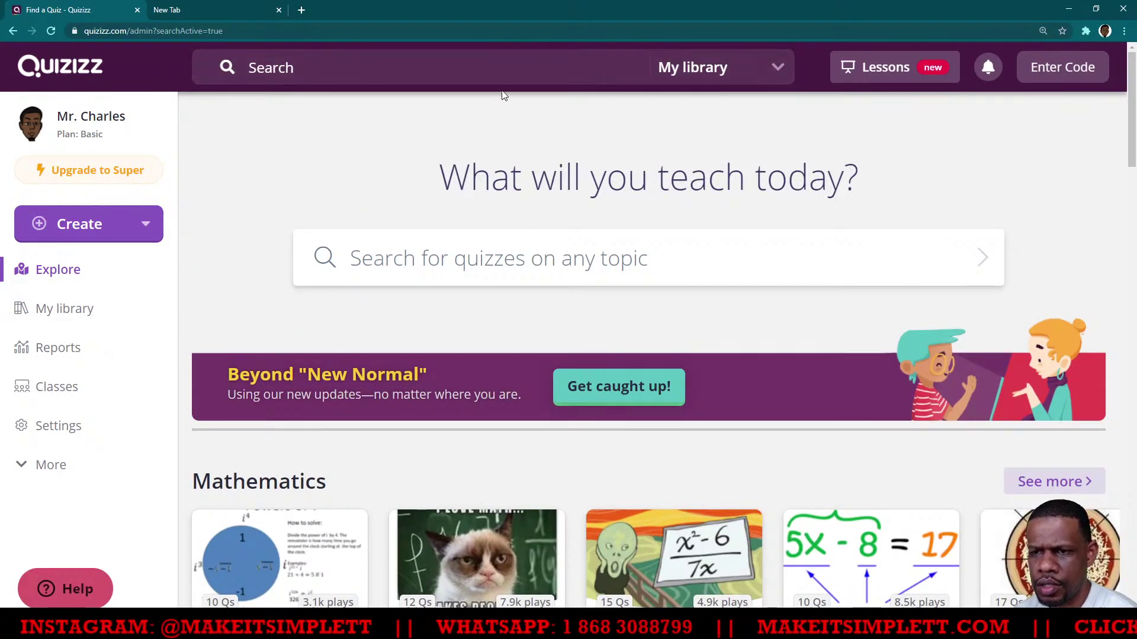
click(45, 313)
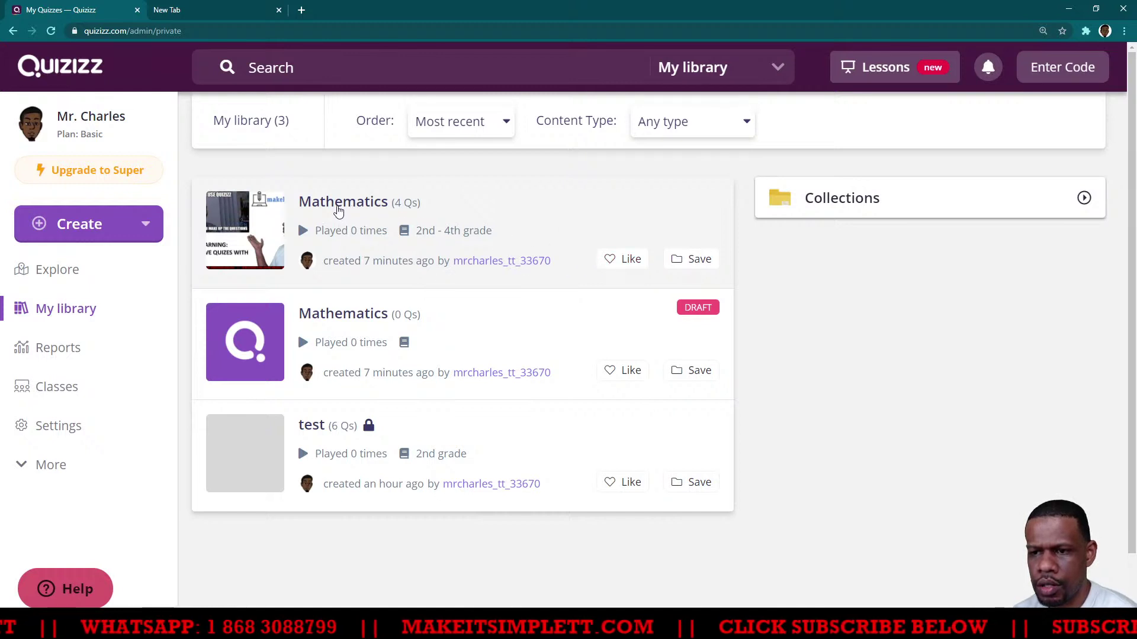
Open the finished Mathematics quiz and start a Classic live game, then return to its overview
click(338, 202)
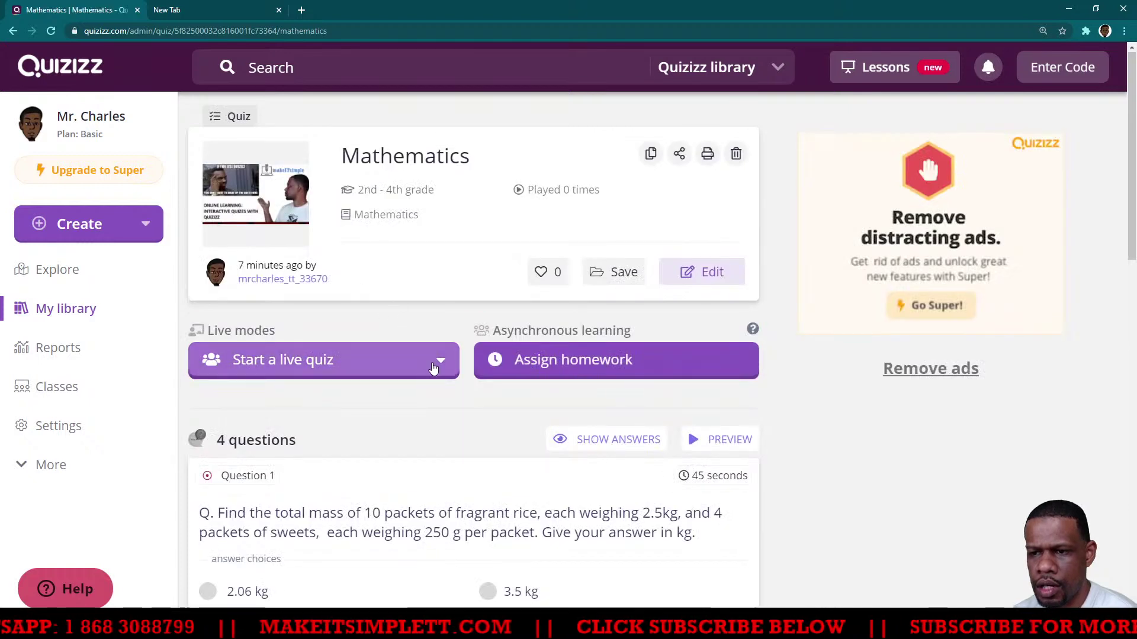
click(444, 365)
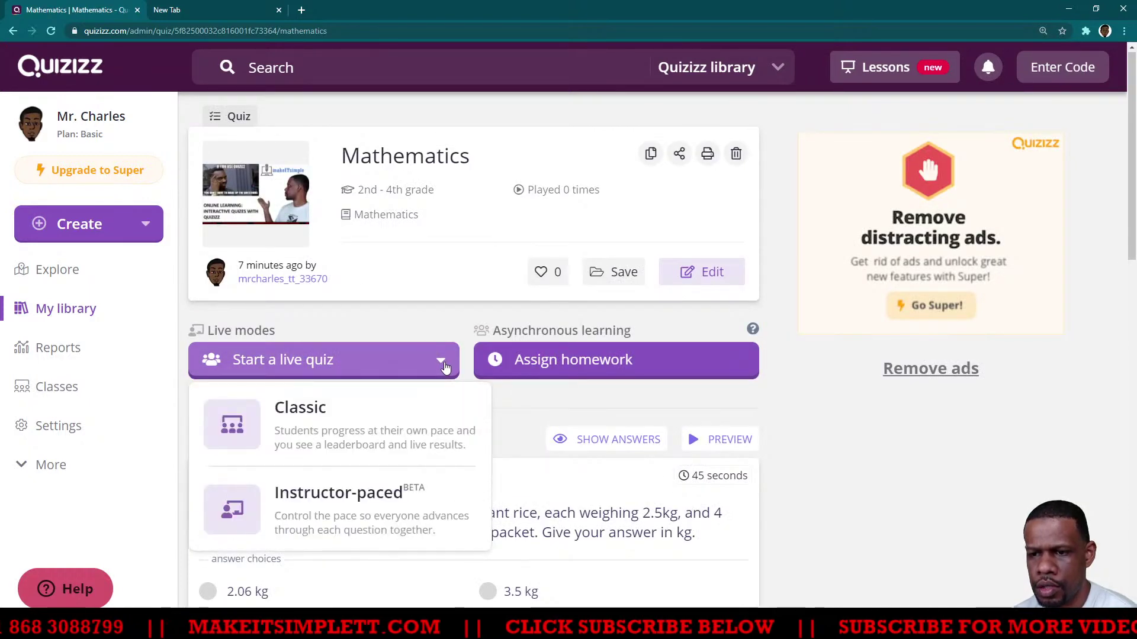
click(362, 433)
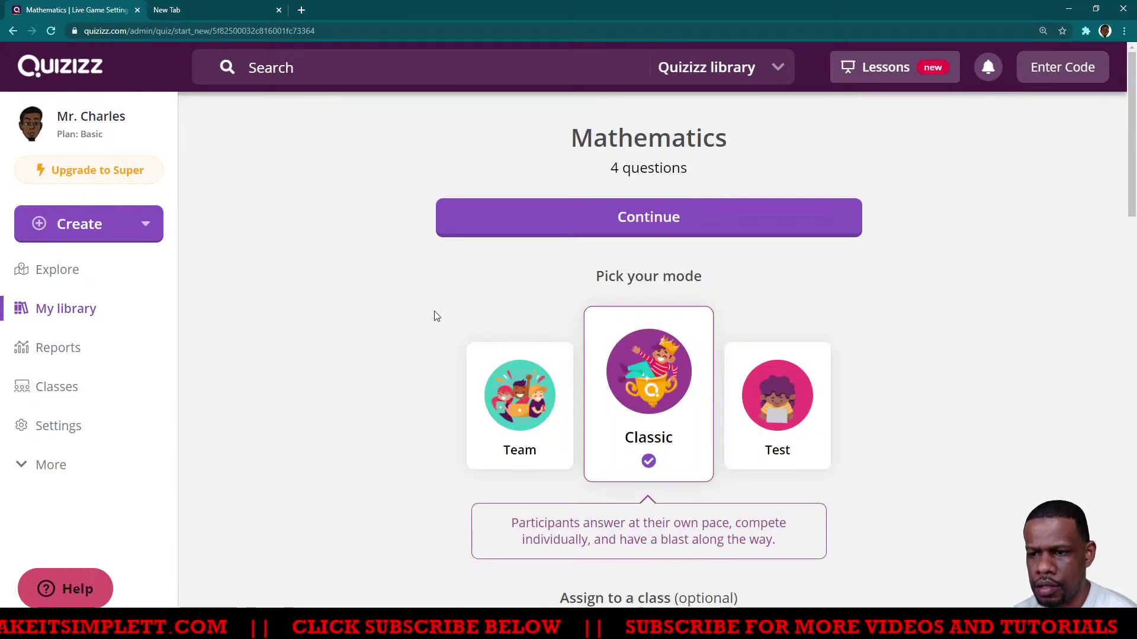
scroll(435, 319, down, 4)
scroll(655, 351, up, 4)
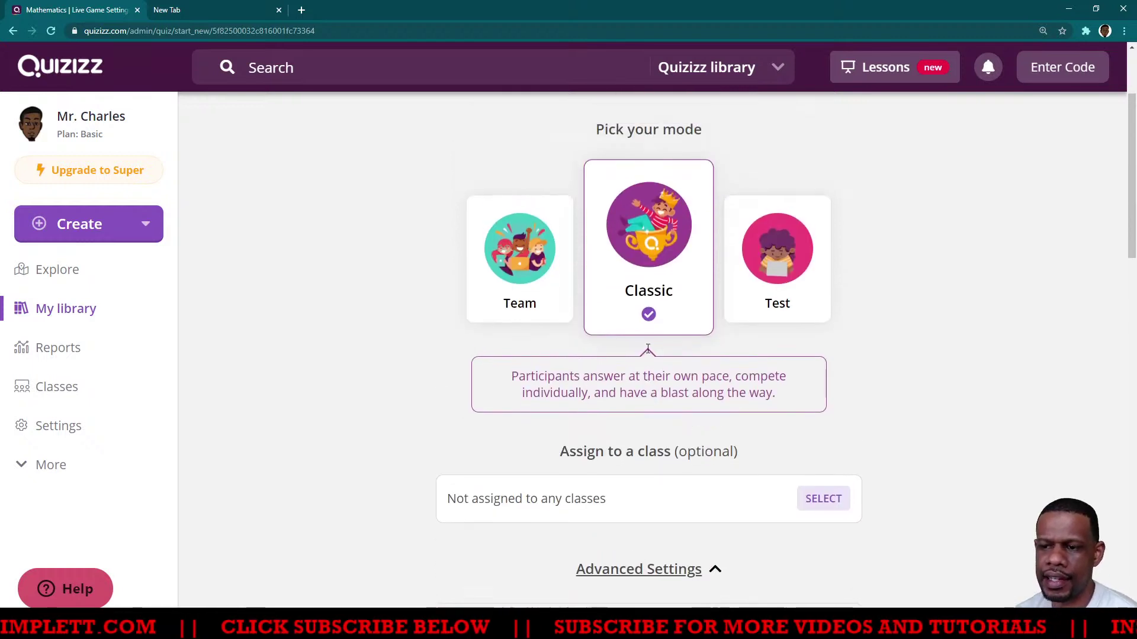
click(17, 31)
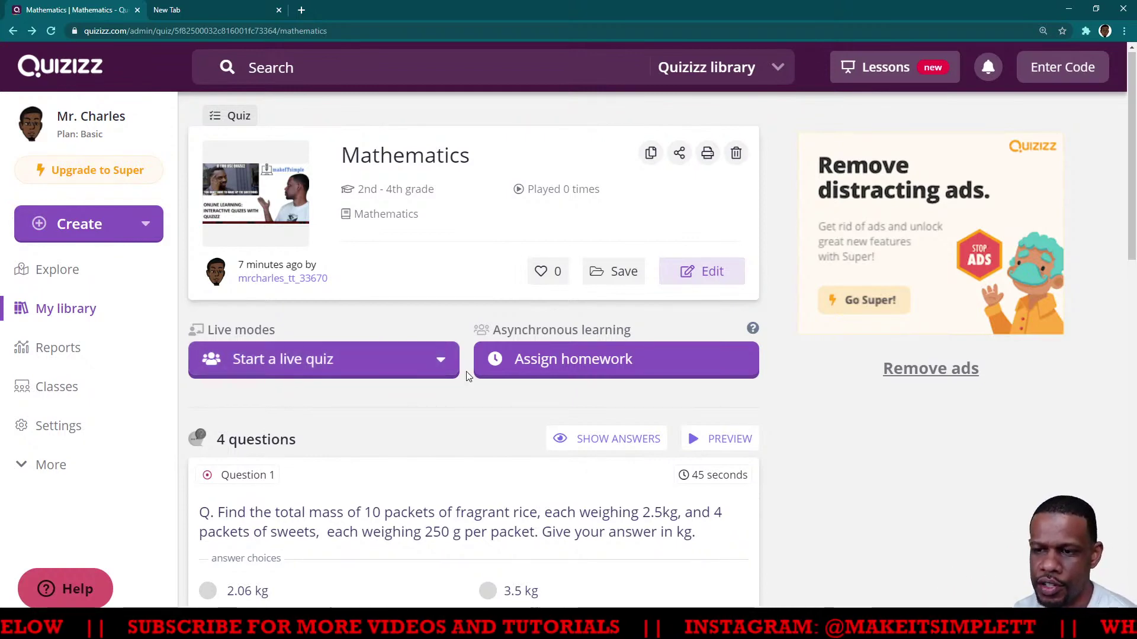
Start the Classic live game setup again, briefly trying Test mode before reselecting Classic
scroll(435, 340, down, 2)
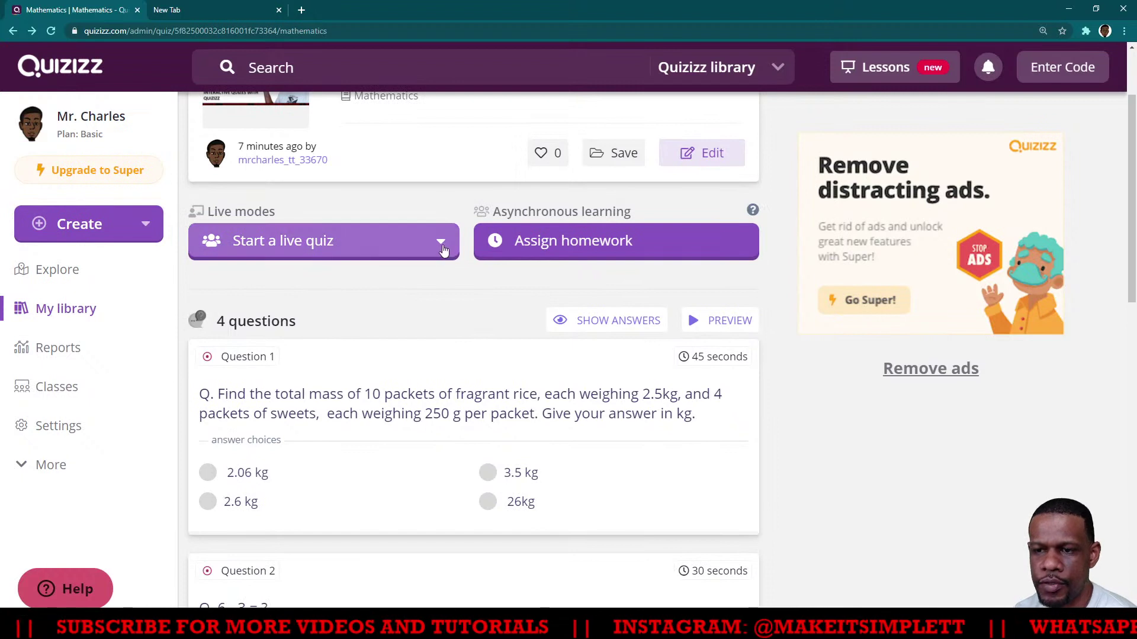
click(442, 247)
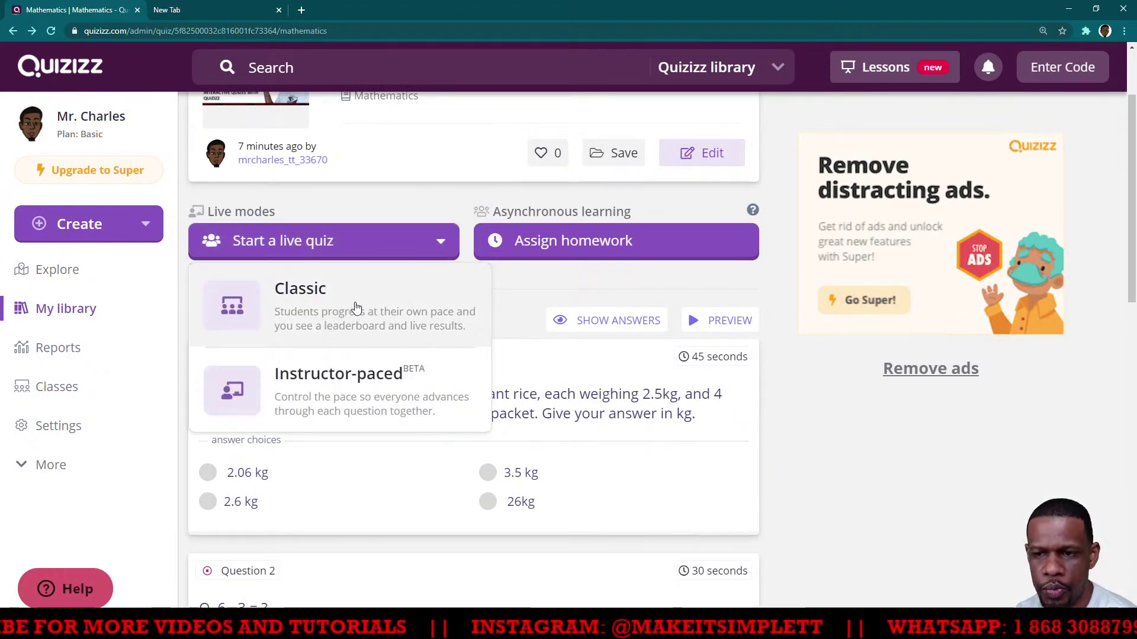
click(357, 308)
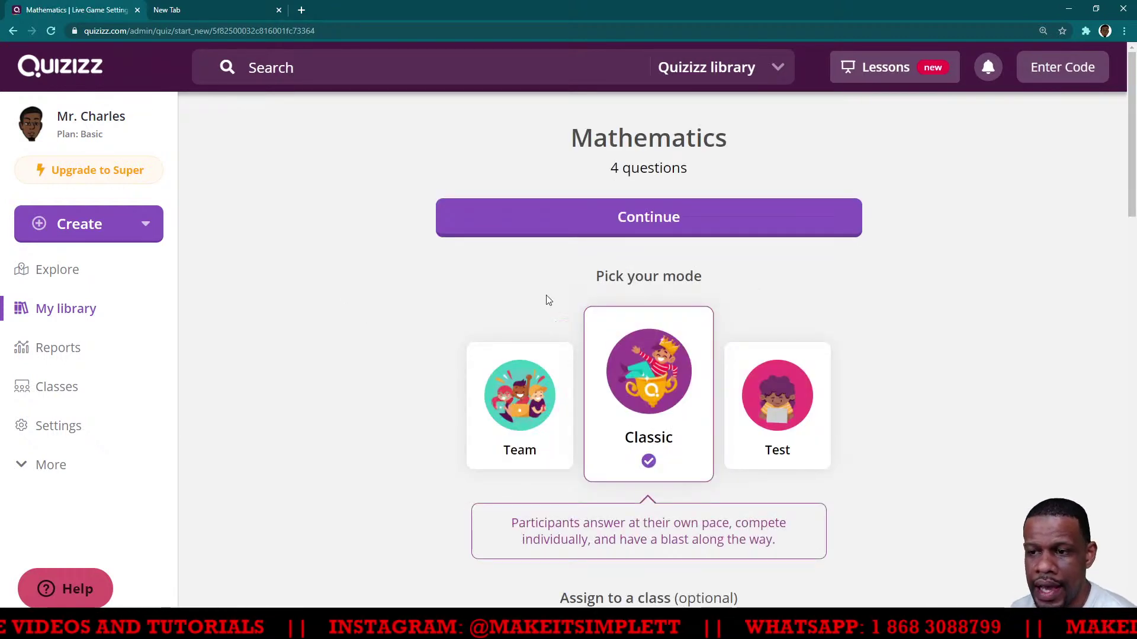
scroll(405, 324, down, 2)
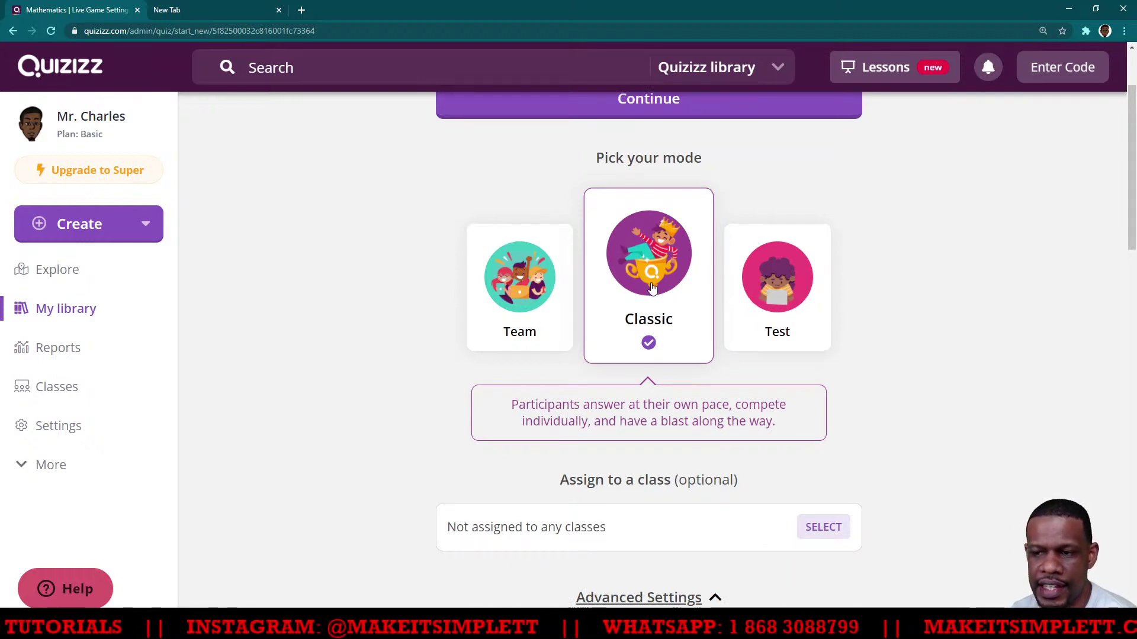
click(787, 296)
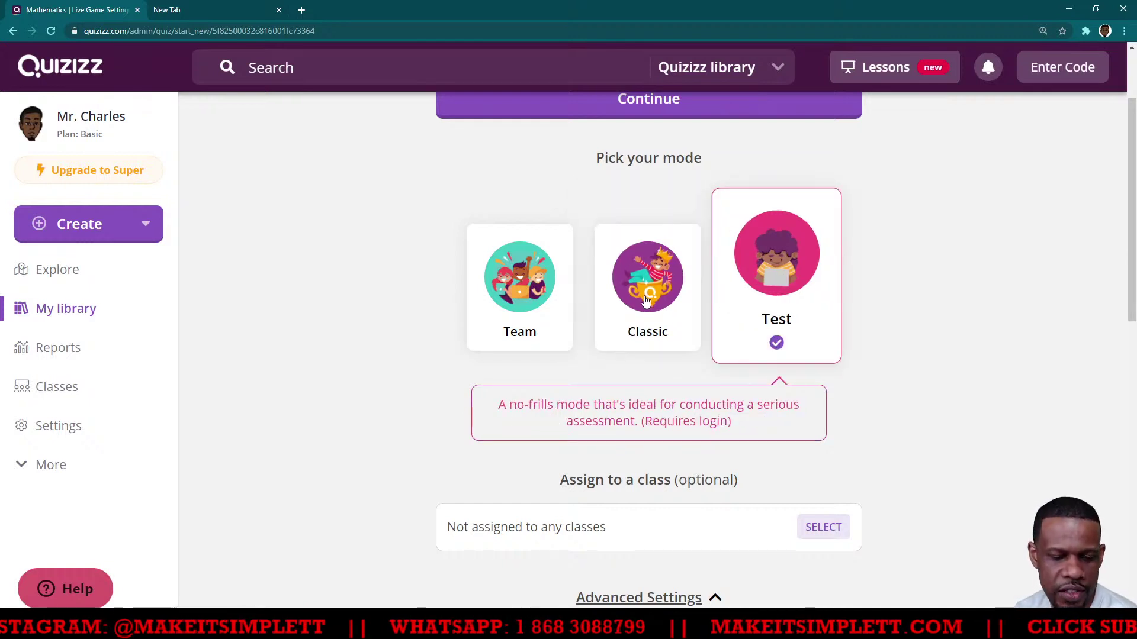
click(646, 300)
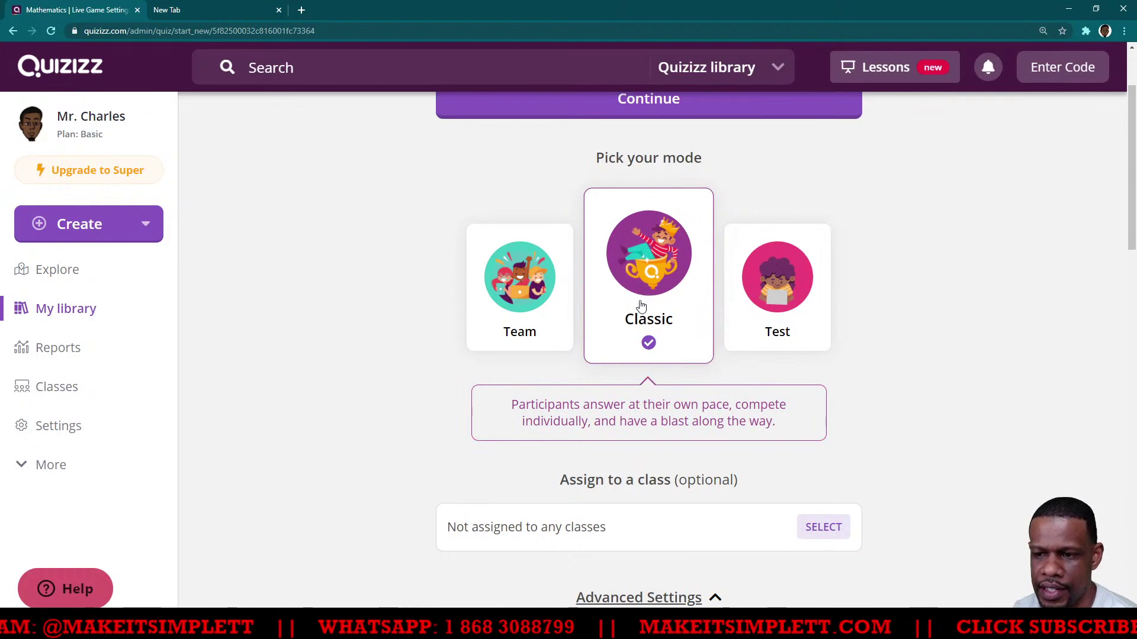
scroll(646, 302, down, 2)
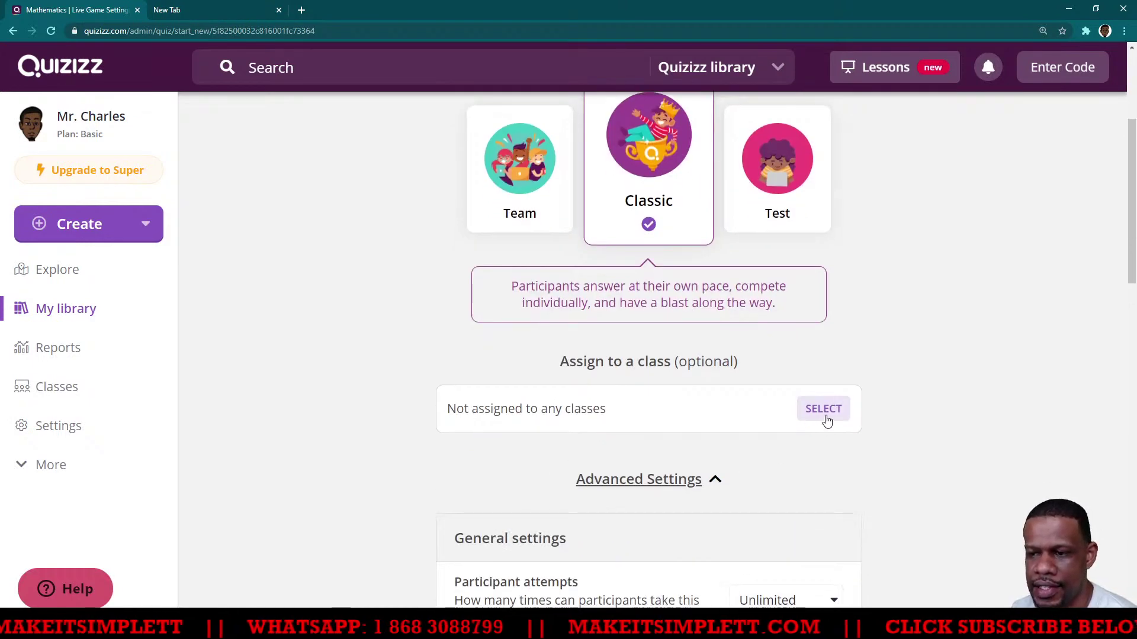
Assign the game to Test TTT Live with the title 'Your Saturday Night quiz' and confirm
click(827, 414)
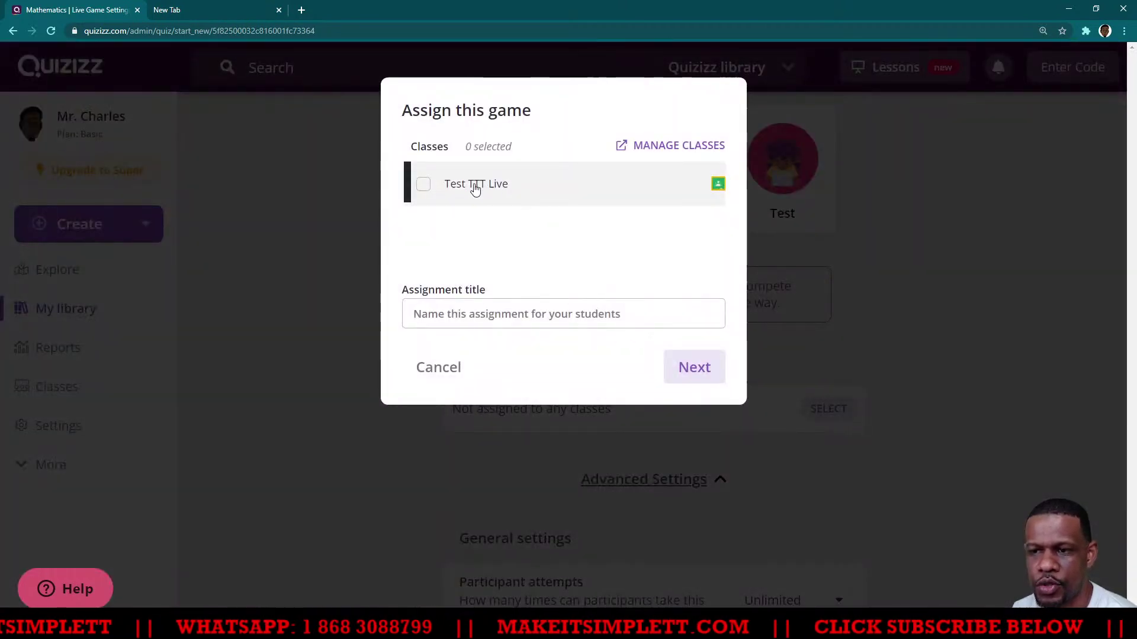
click(424, 185)
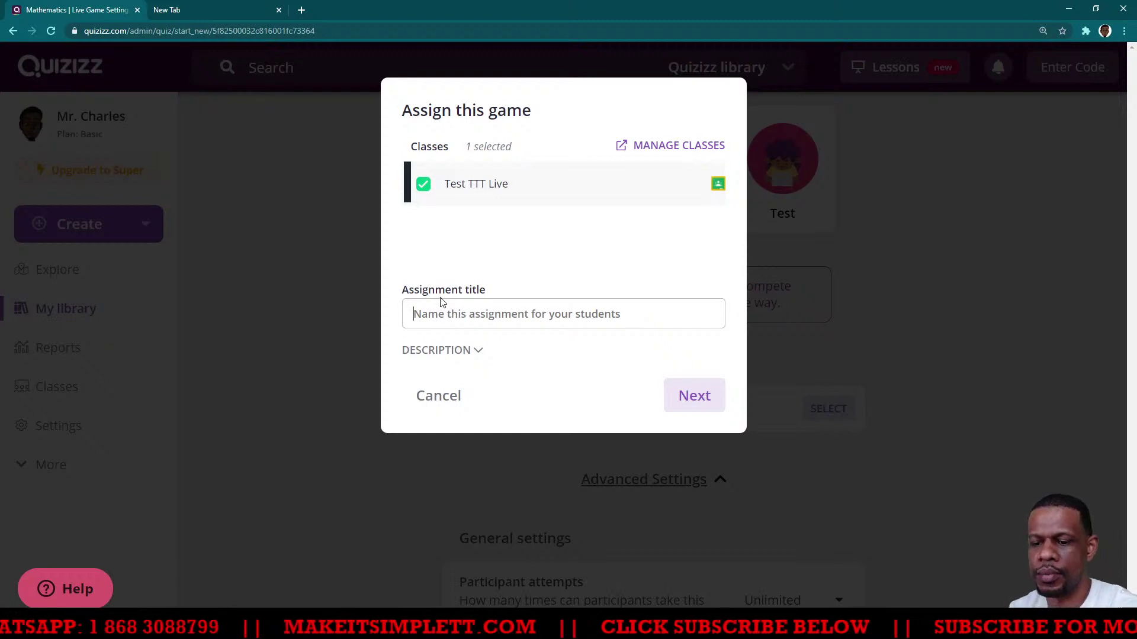
text(YOur)
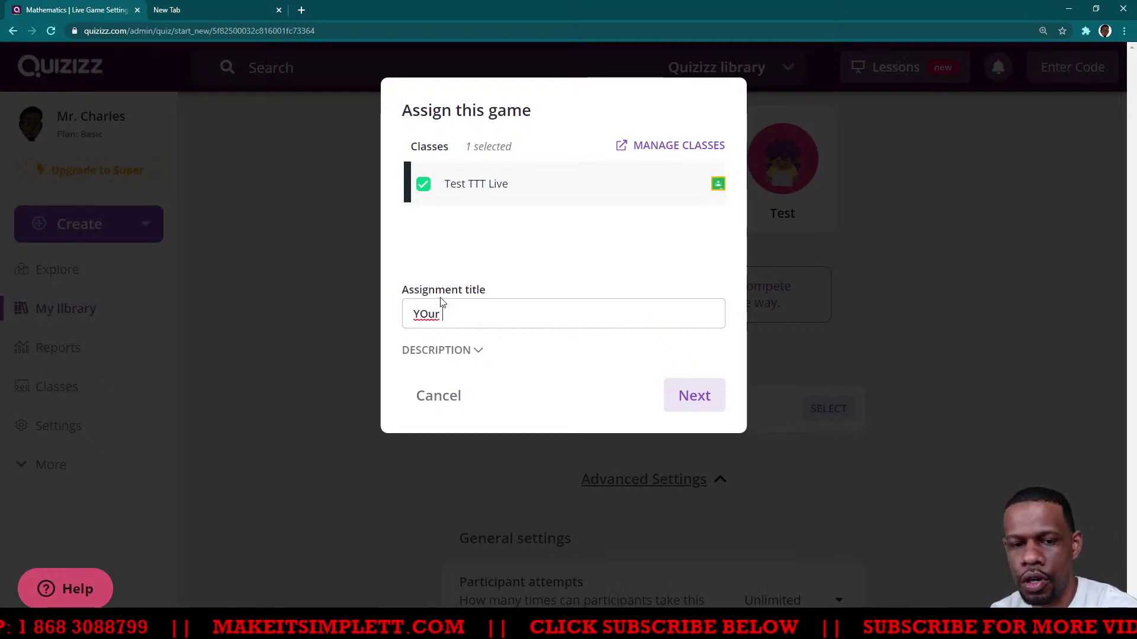
key(BackSpace)
key(BackSpace)
key(BackSpace)
key(BackSpace)
key(BackSpace)
text(You)
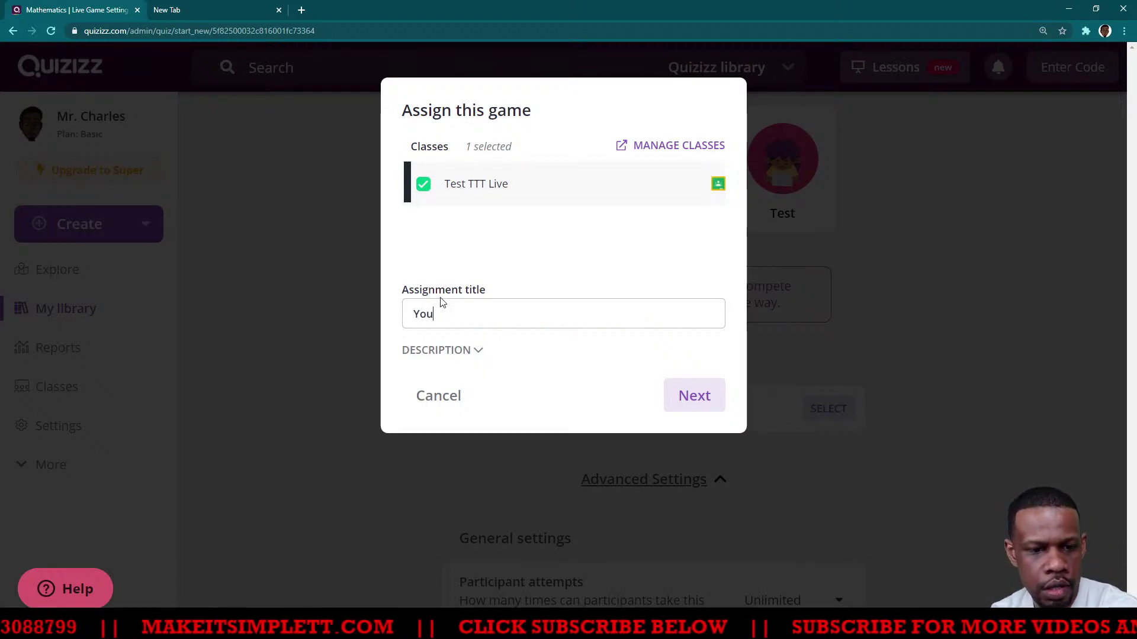
text(r S)
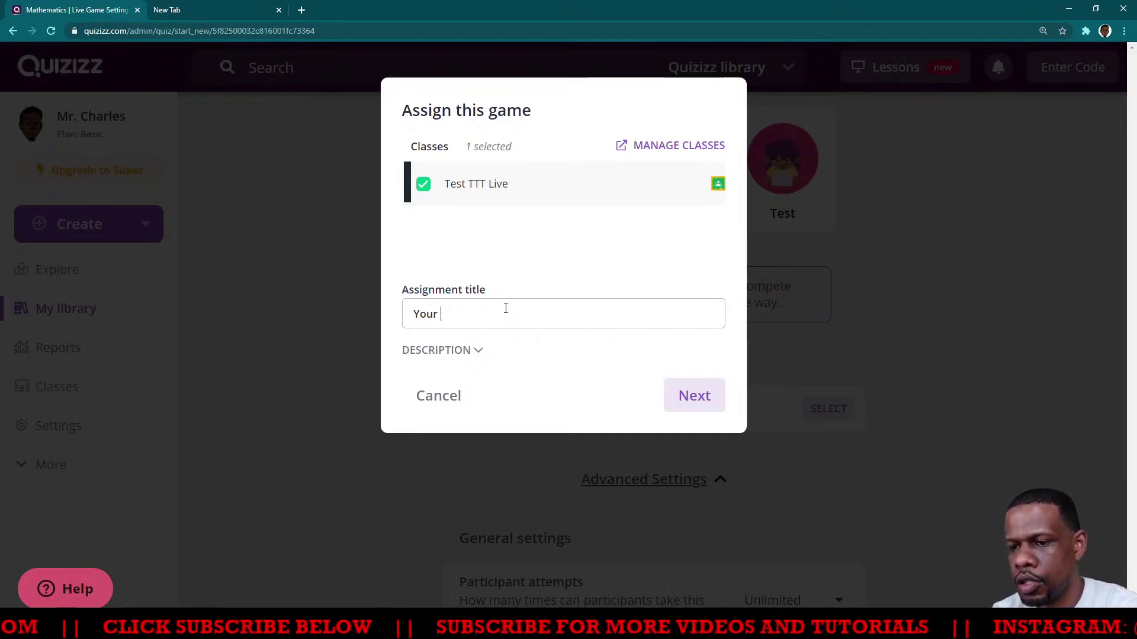
text(aturday Night quic)
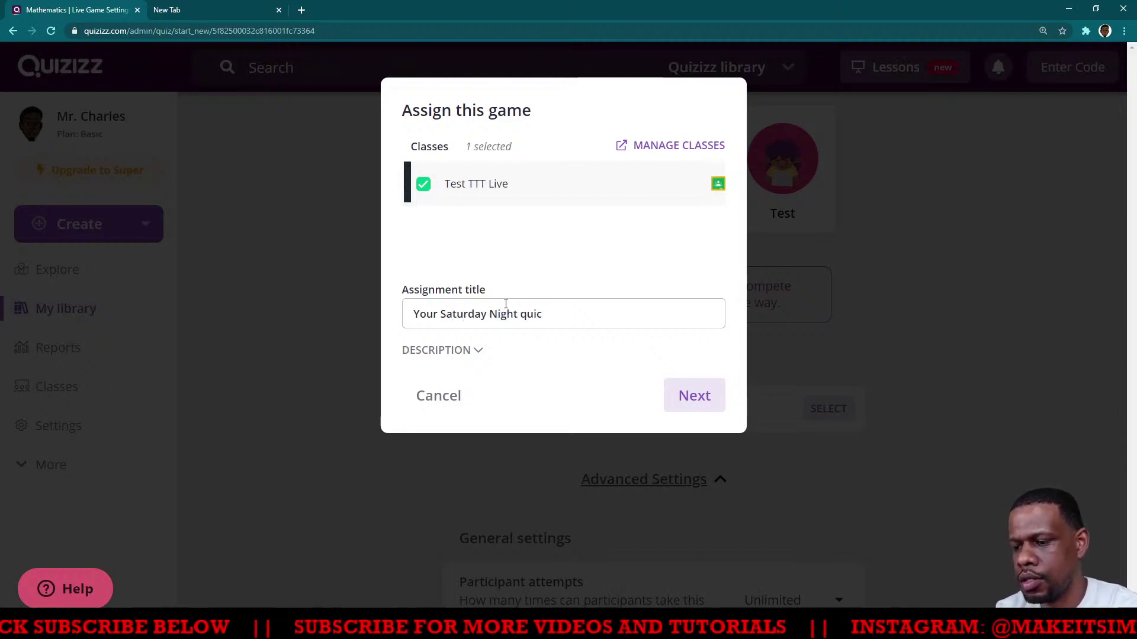
key(BackSpace)
text(z)
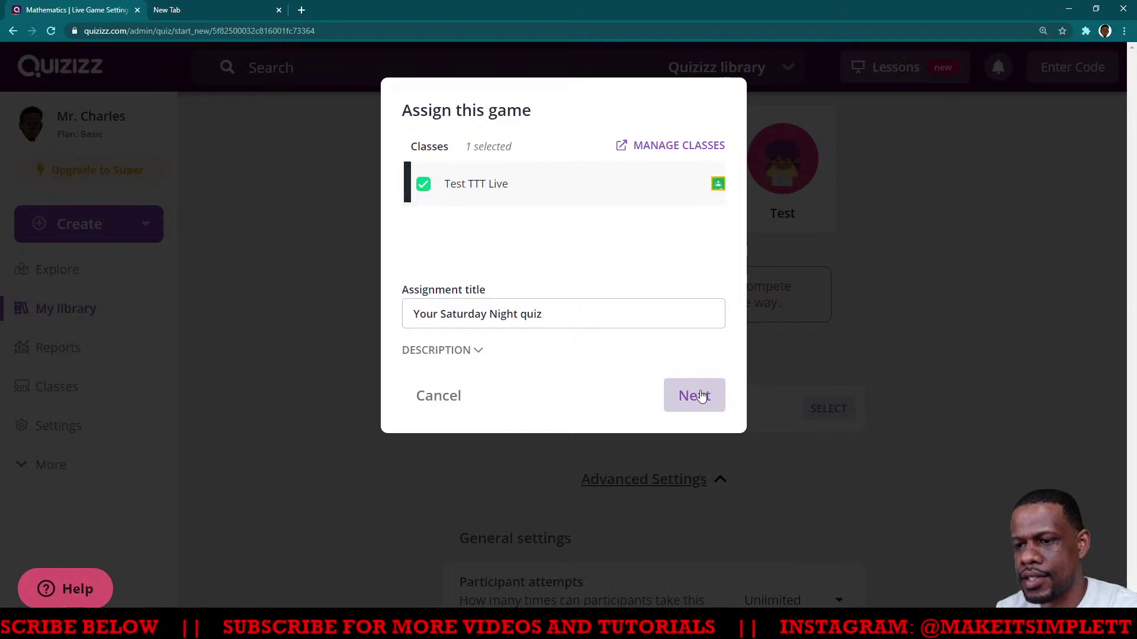
click(699, 396)
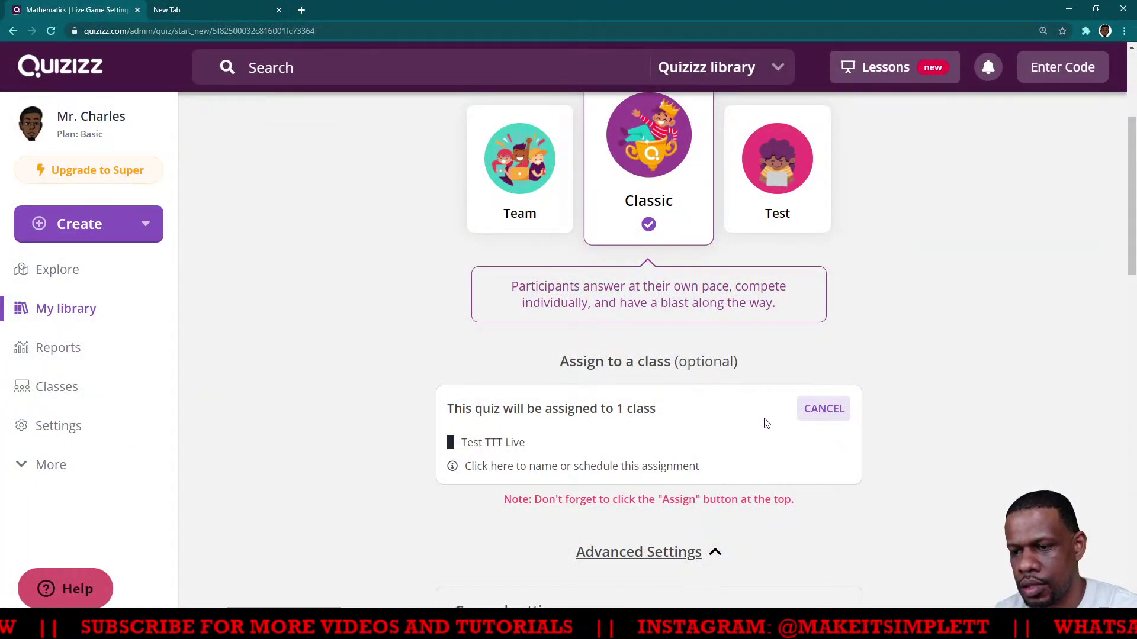
Set Participant attempts to 2 in the live game's general settings
scroll(591, 470, down, 4)
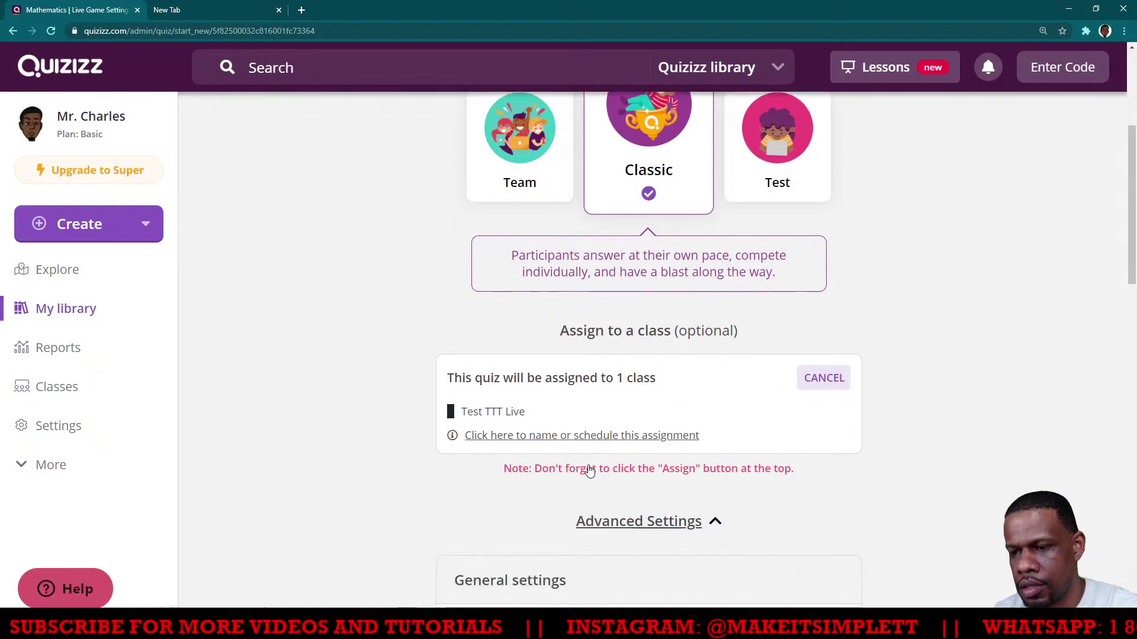
scroll(598, 462, down, 2)
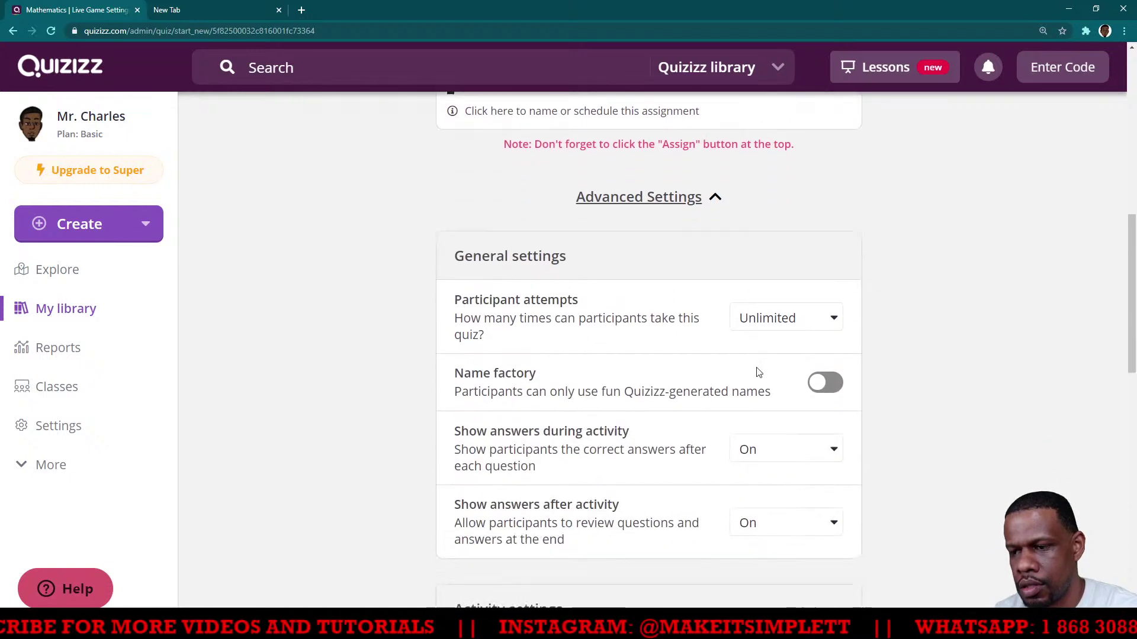
click(830, 320)
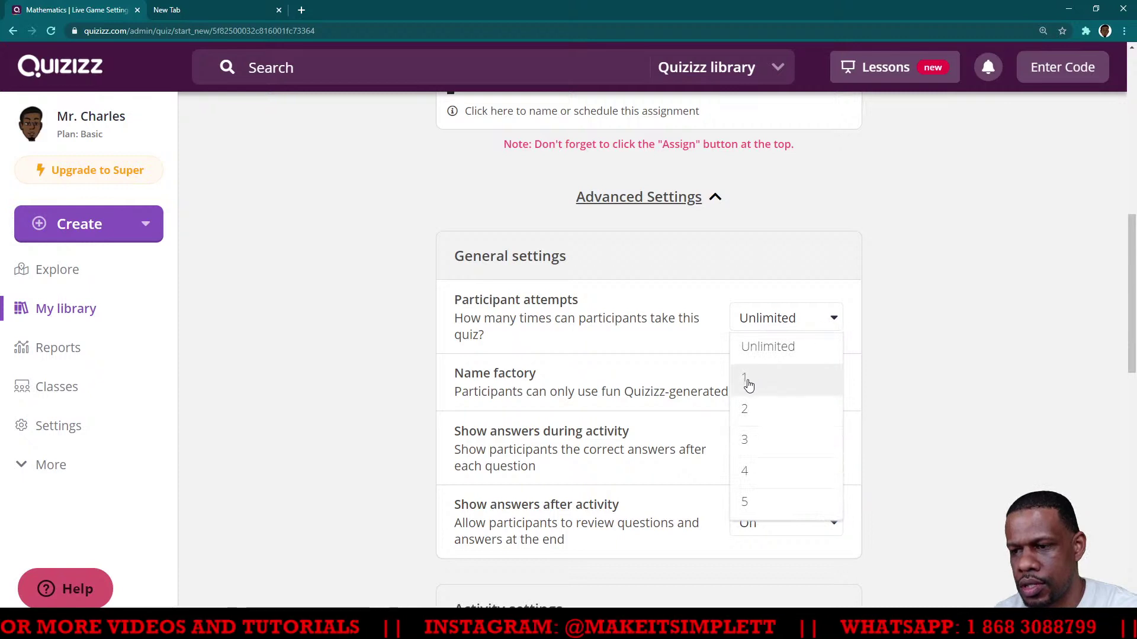
click(756, 419)
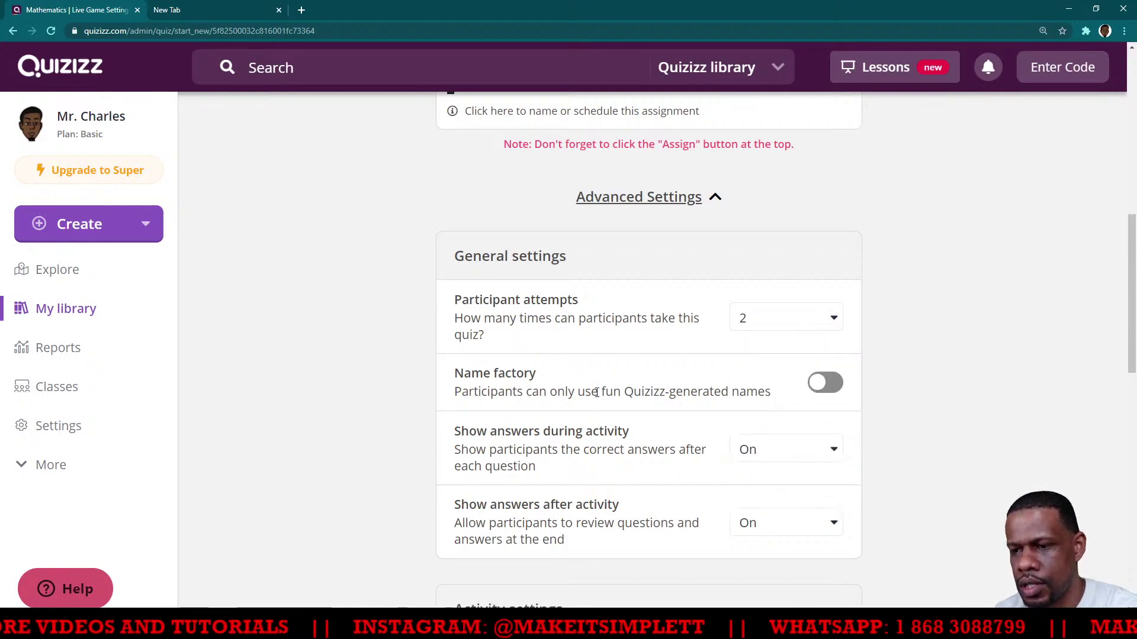
scroll(601, 386, down, 2)
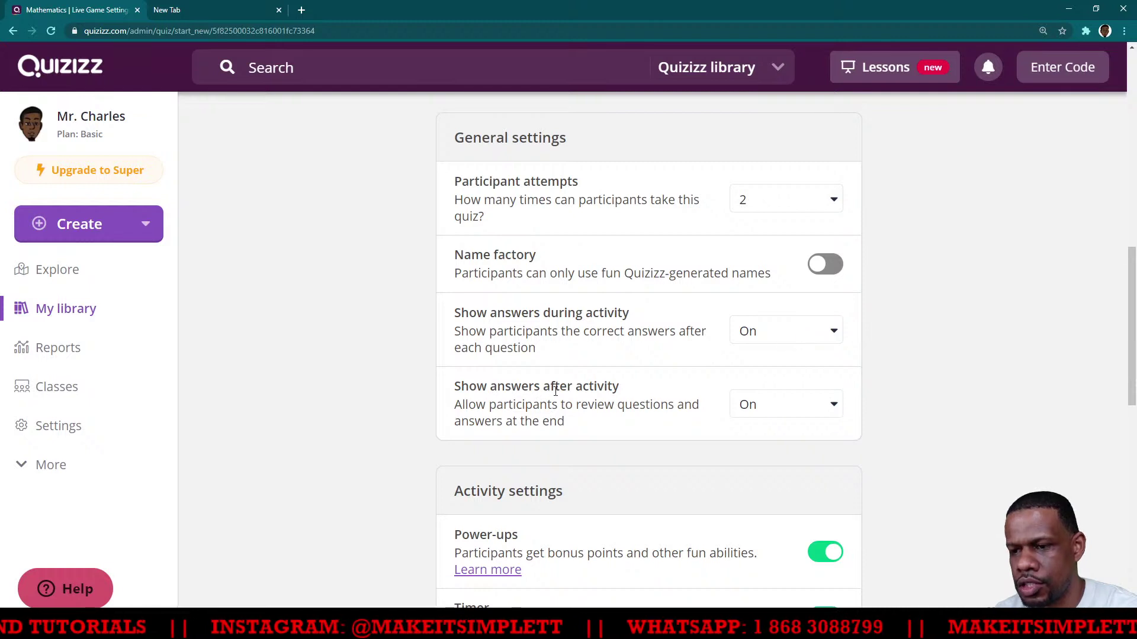
scroll(663, 385, down, 1)
scroll(611, 413, down, 2)
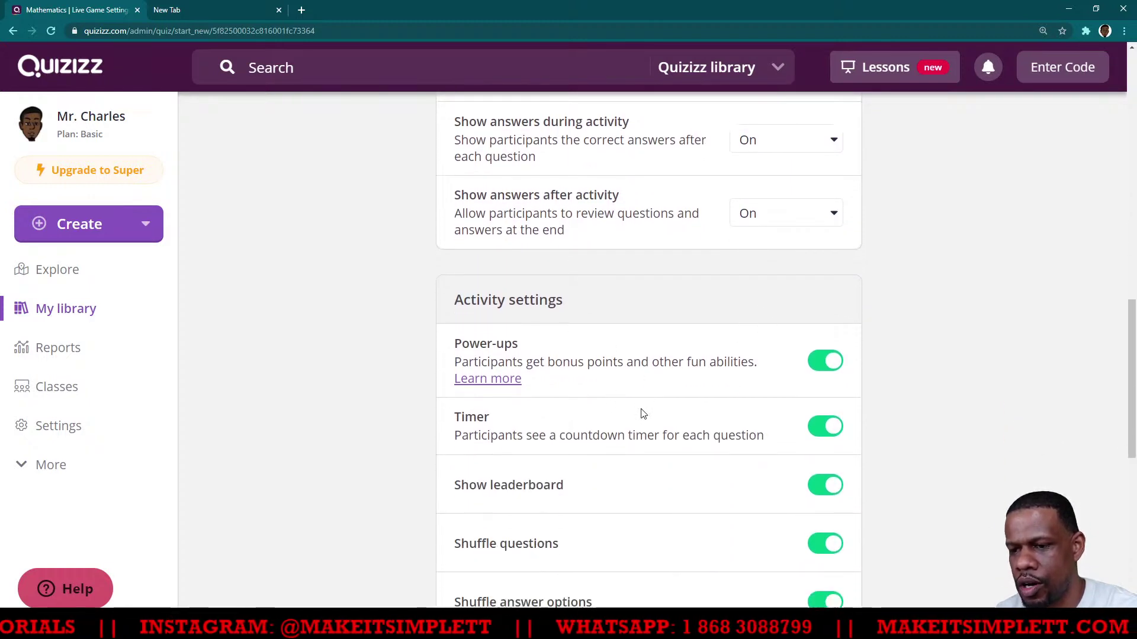
scroll(636, 390, down, 2)
scroll(601, 501, down, 5)
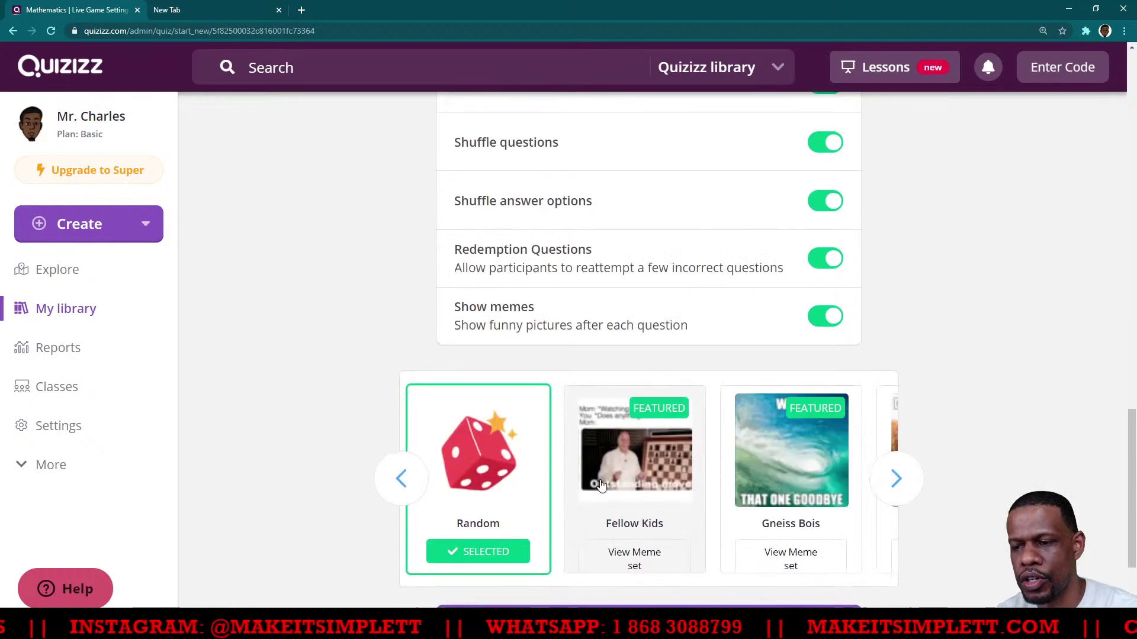
scroll(601, 484, down, 3)
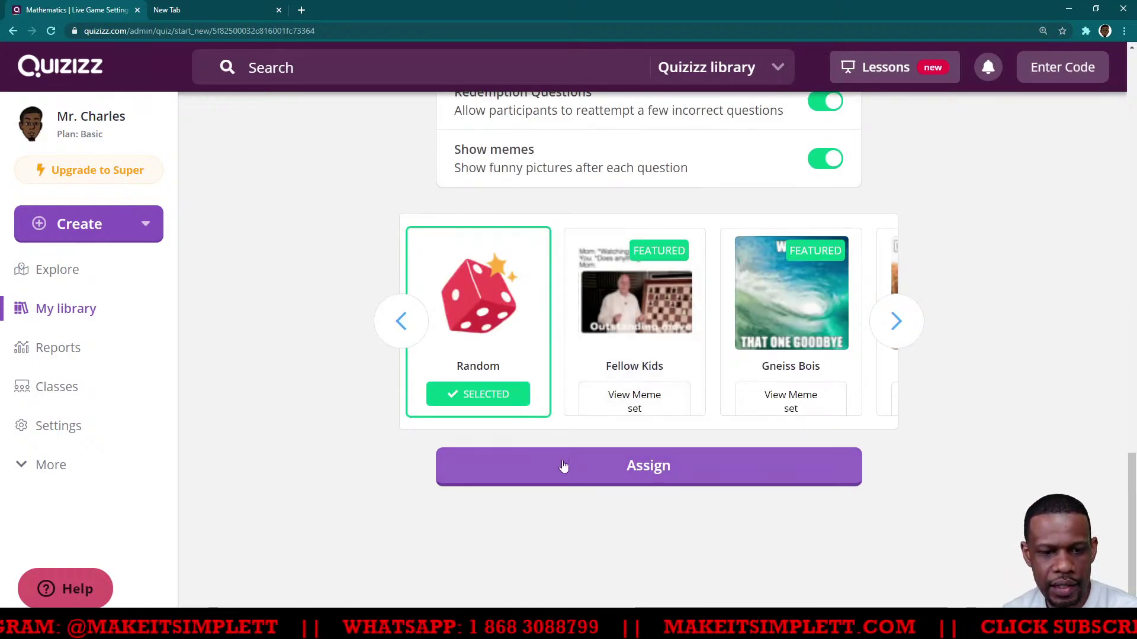
Assign the game to launch its live dashboard, then refresh it twice after it disconnects
click(610, 474)
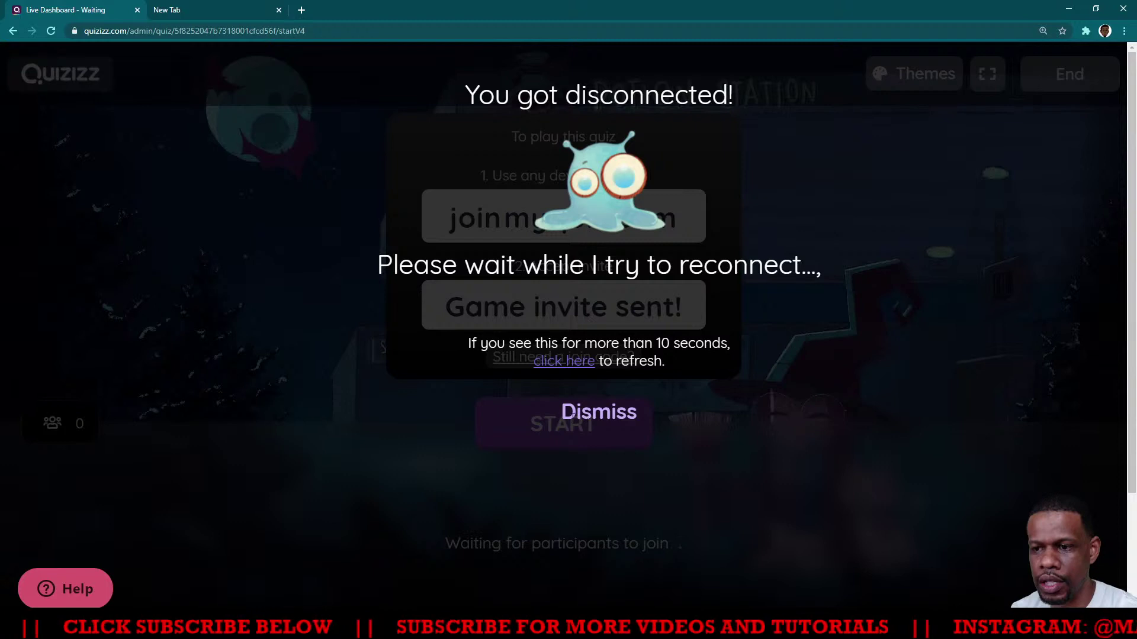
click(576, 363)
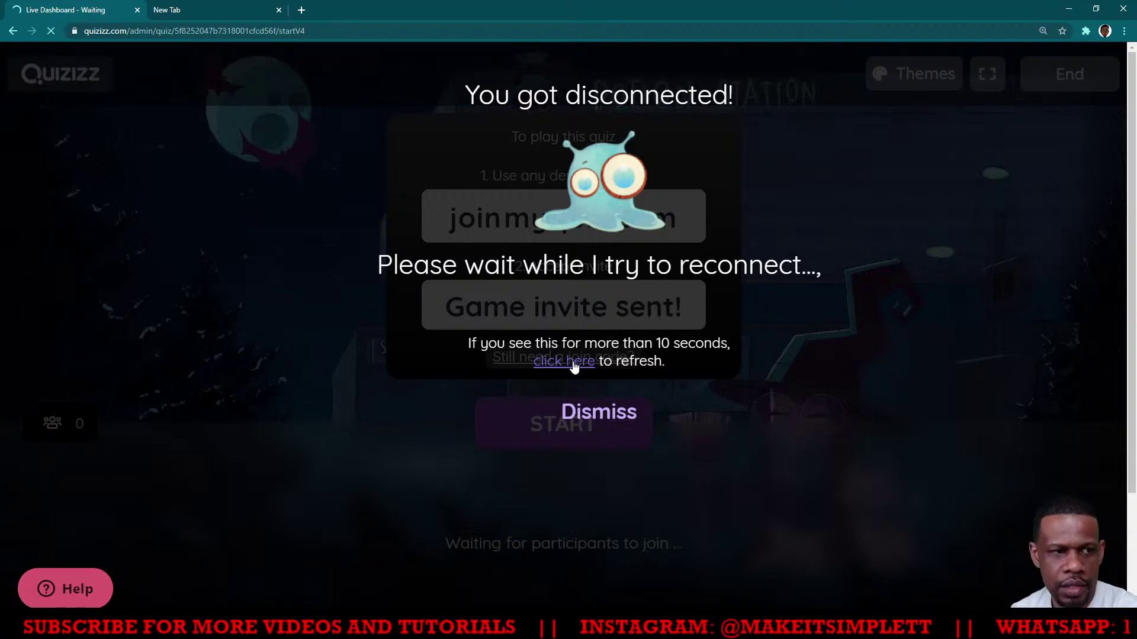
click(527, 365)
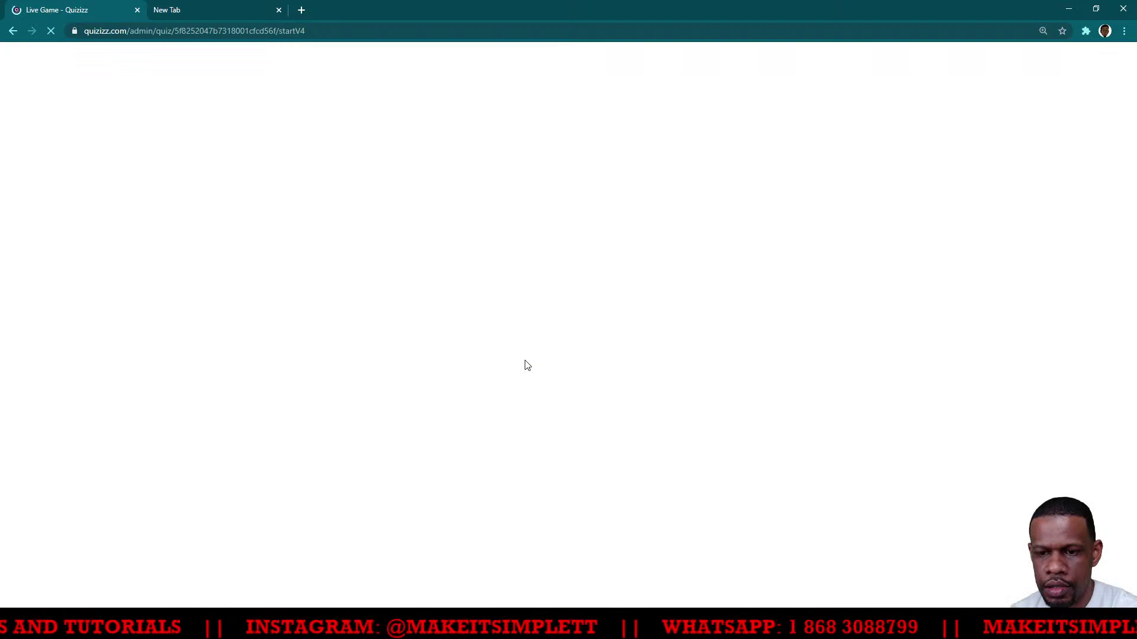